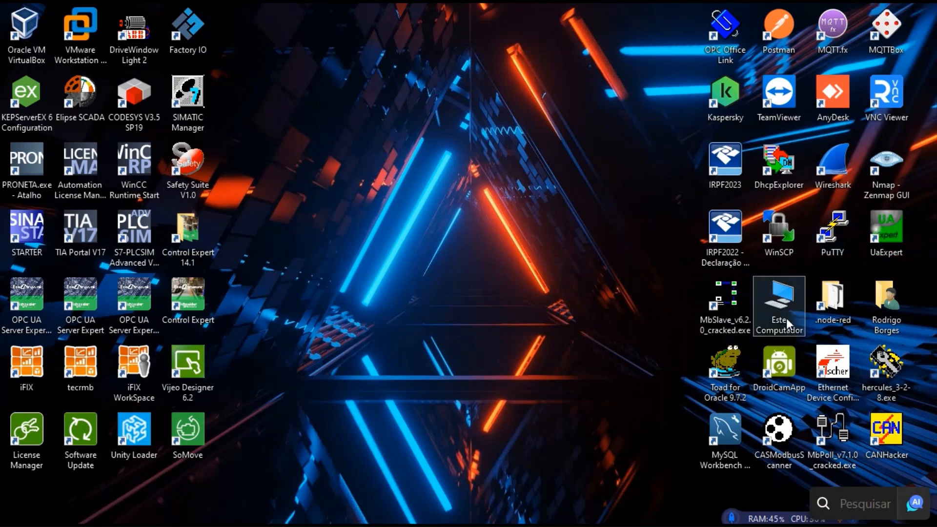
Launch PuTTY and open the saved OrangePi SSH session to 192.168.0.72.
{"action": "double_click", "coordinate": [835, 239]}
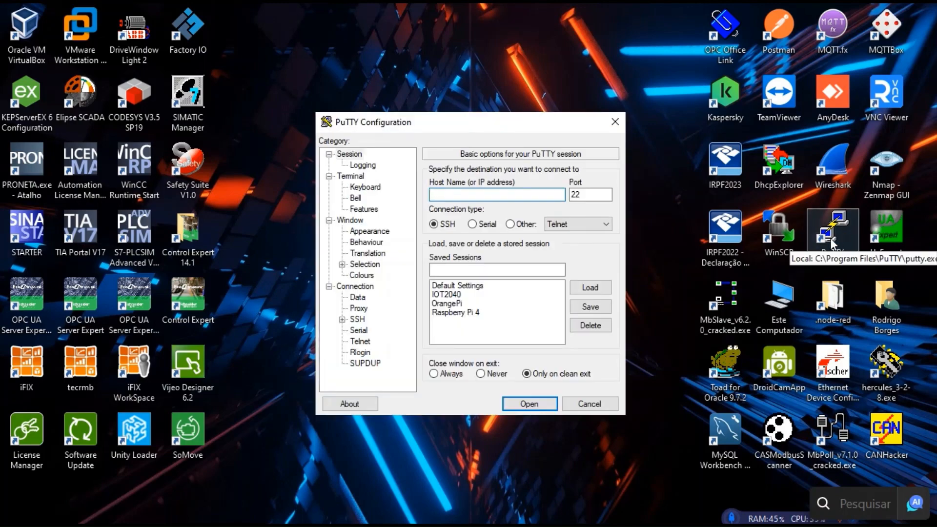
{"action": "left_click", "coordinate": [449, 303]}
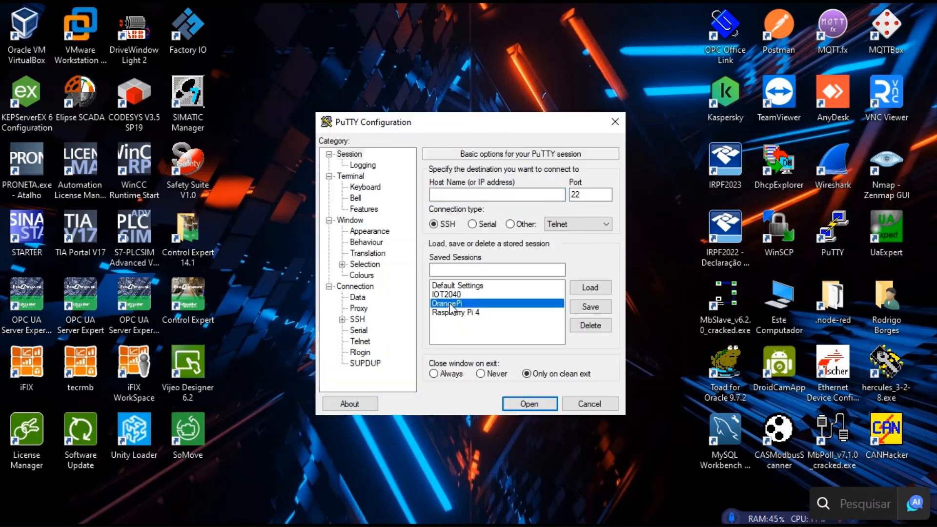
{"action": "double_click", "coordinate": [449, 303]}
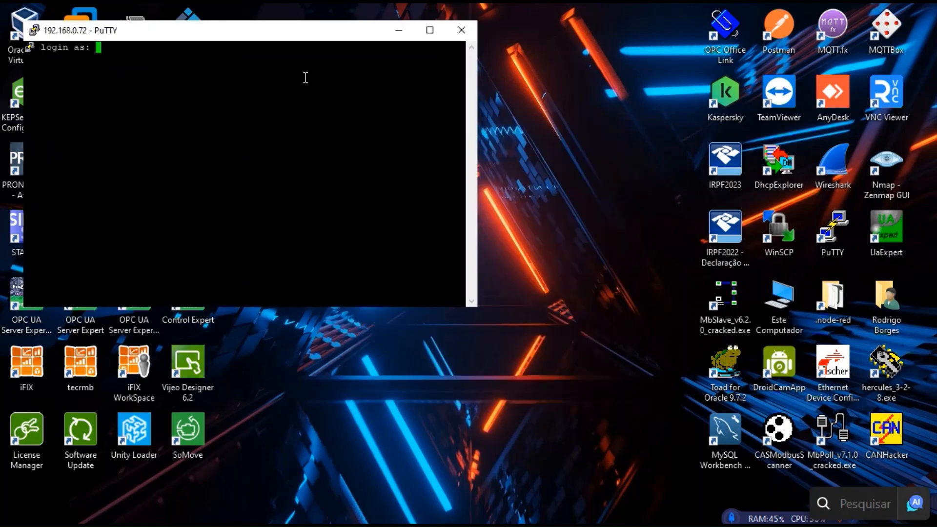
{"action": "left_click_drag", "start_coordinate": [300, 39], "coordinate": [543, 88]}
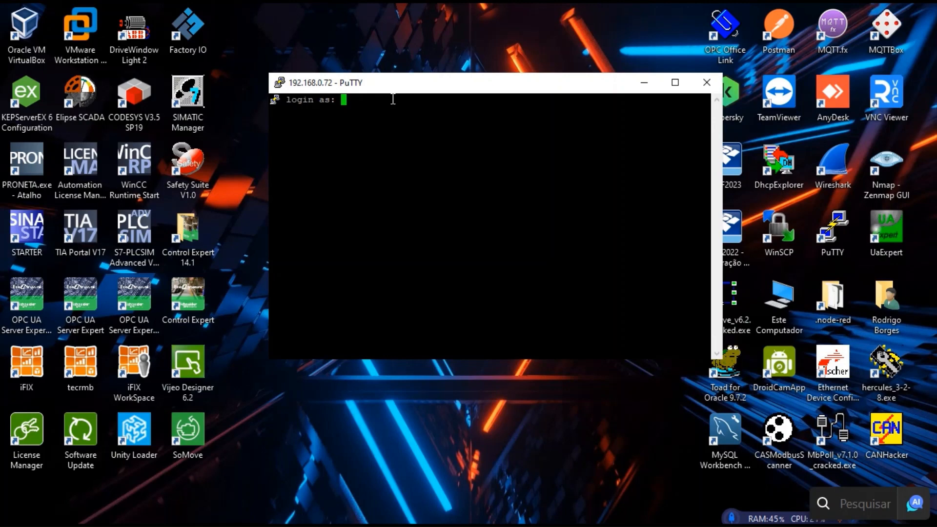
Log in to the OrangePi as root with the account password.
{"action": "type", "text": "root"}
{"action": "key", "text": "Return"}
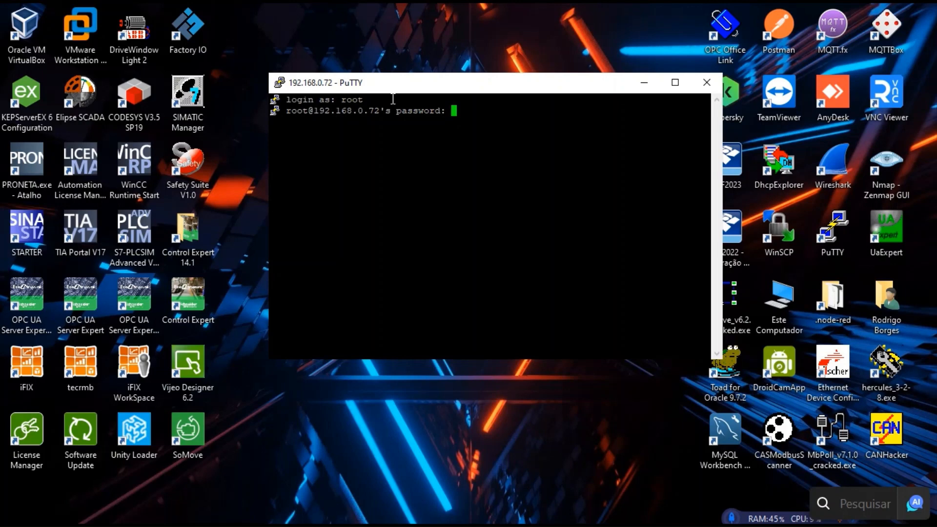
{"action": "key", "text": "Return"}
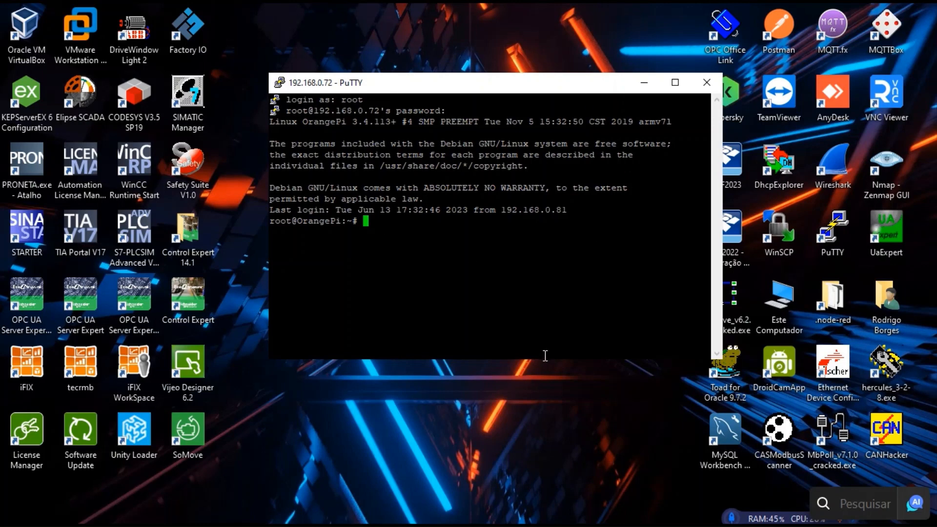
{"action": "left_click_drag", "start_coordinate": [545, 357], "coordinate": [543, 462]}
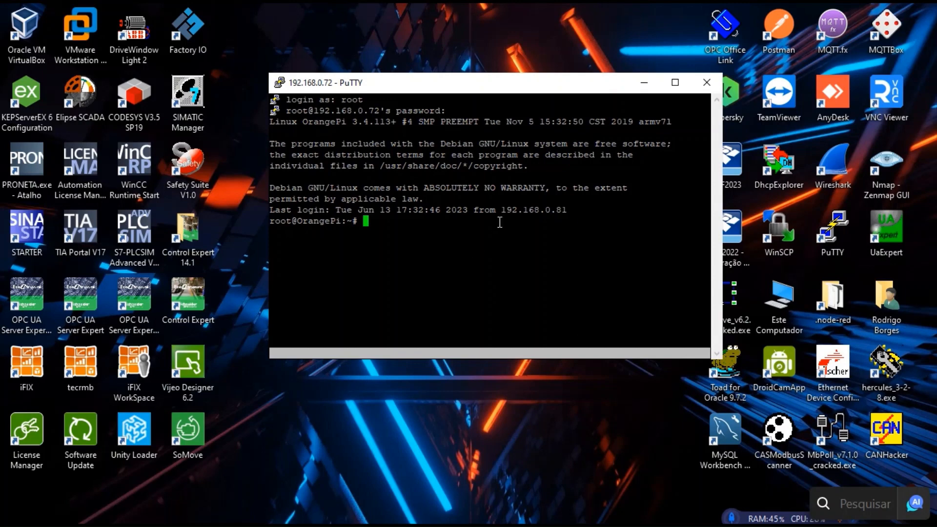
Run mysql, then show databases; to list DB01, orangepi and the four system databases.
{"action": "type", "text": "mysql"}
{"action": "key", "text": "Return"}
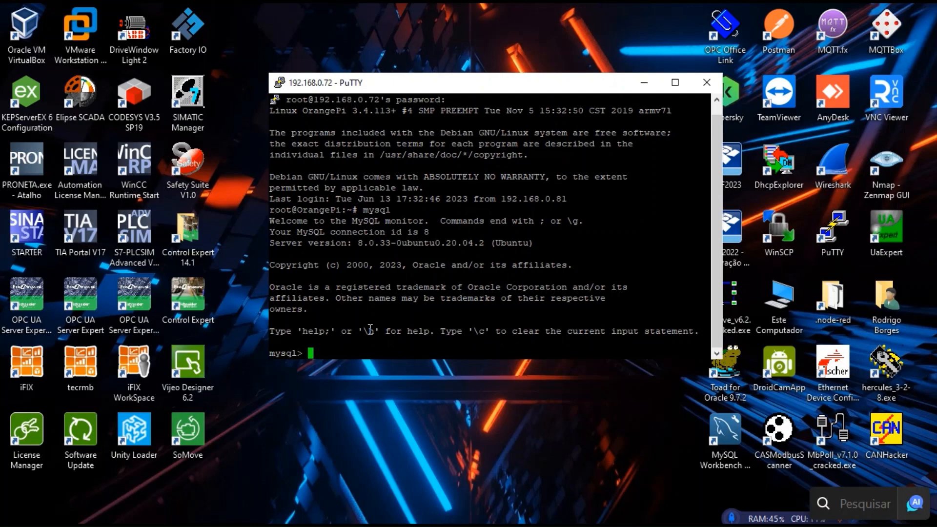
{"action": "type", "text": "show databases;"}
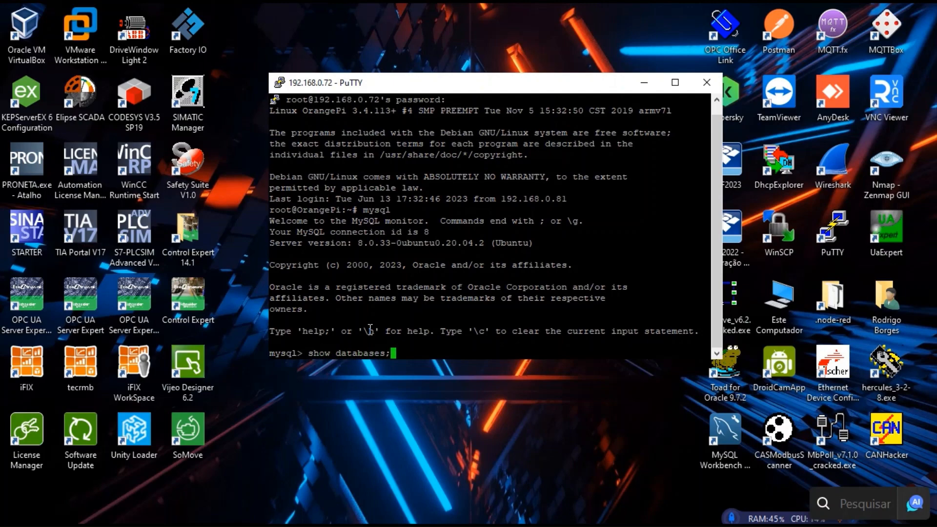
{"action": "key", "text": "Return"}
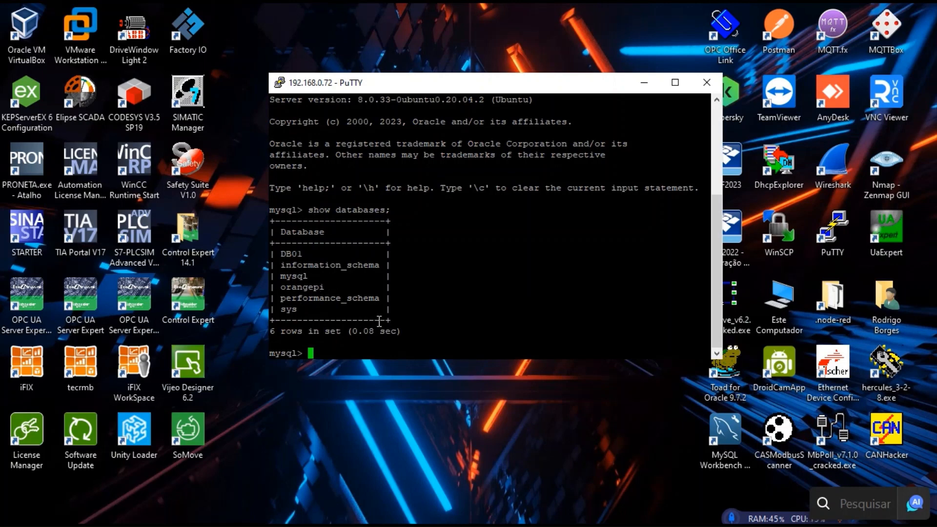
{"action": "type", "text": "sles"}
{"action": "key", "text": "BackSpace"}
{"action": "key", "text": "BackSpace"}
{"action": "key", "text": "BackSpace"}
Run select user from mysql.user; to list the eight existing MySQL accounts.
{"action": "type", "text": "elect user from "}
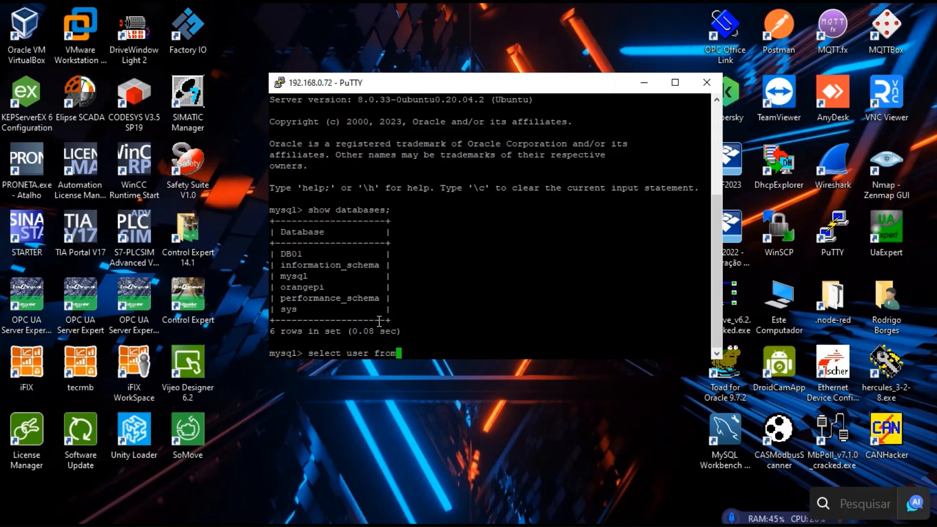
{"action": "type", "text": "mysql.user;"}
{"action": "key", "text": "Return"}
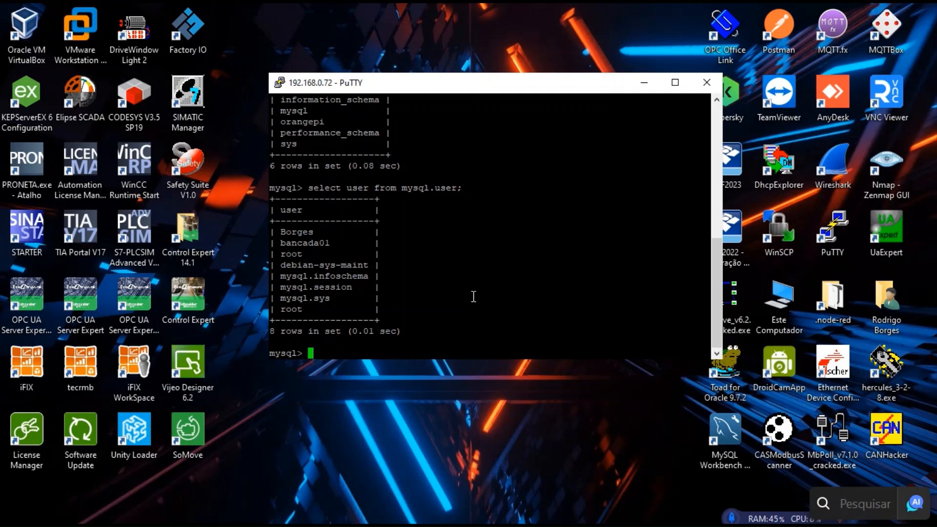
{"action": "type", "text": "create user"}
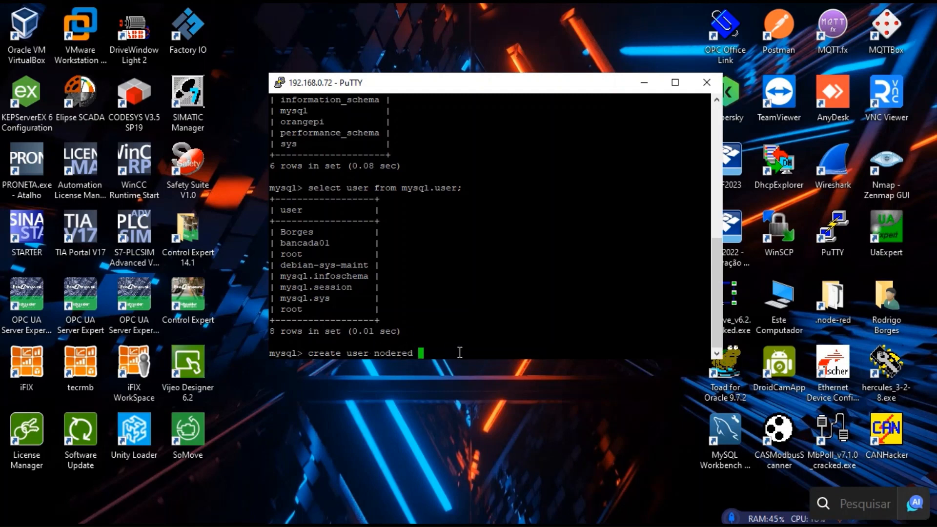
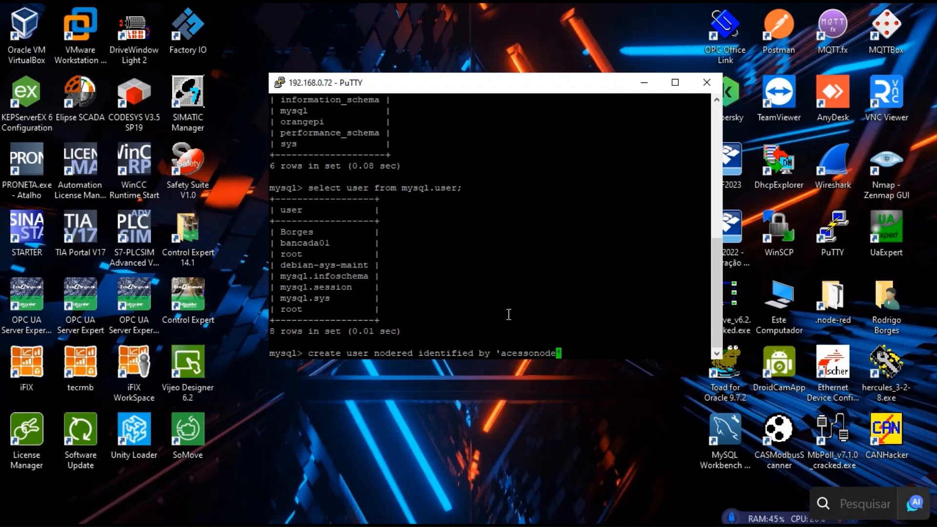
Create the MySQL user nodered identified by its chosen password.
{"action": "key", "text": "Return"}
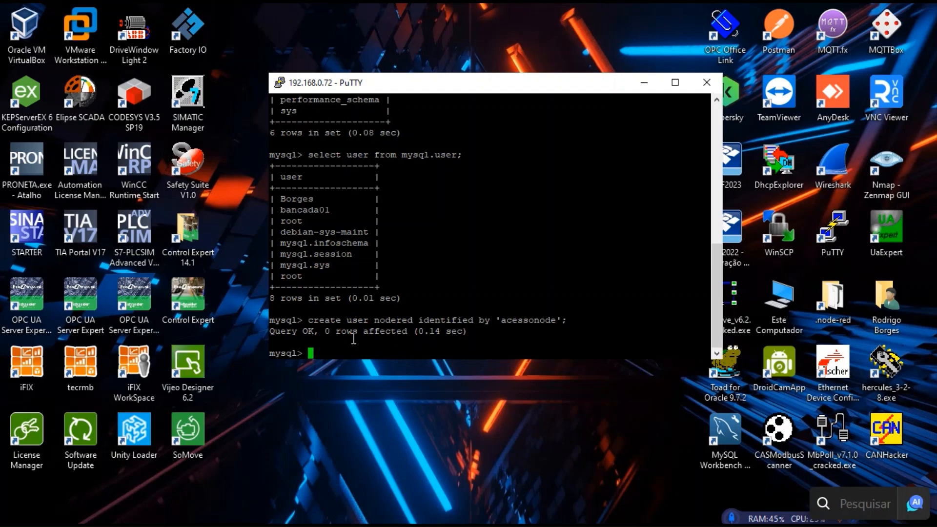
Grant the nodered user all privileges on *.* in MySQL.
{"action": "type", "text": "grant all privileges"}
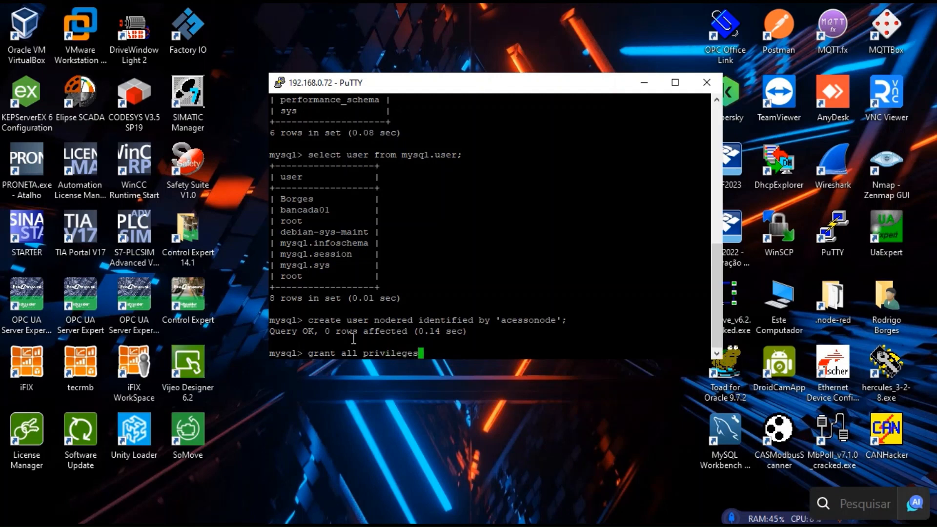
{"action": "type", "text": " on *.* to nodered"}
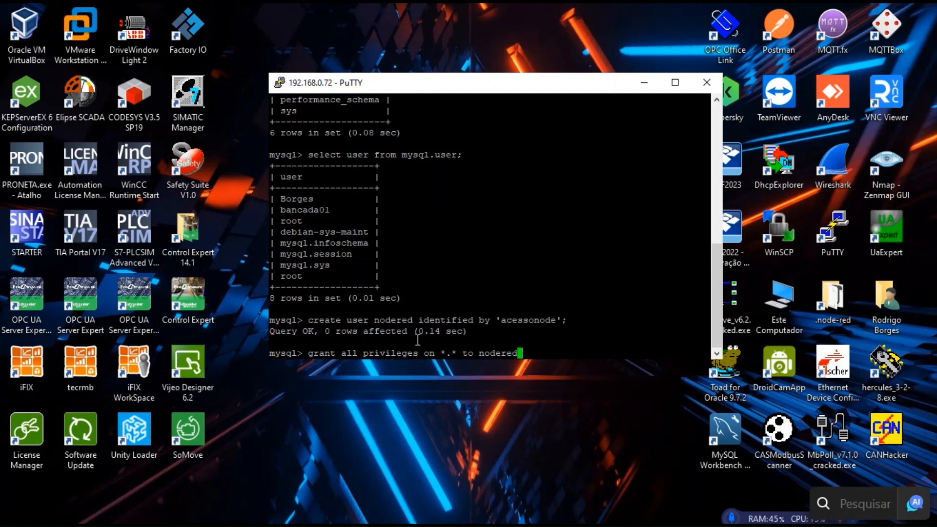
{"action": "type", "text": ";"}
{"action": "key", "text": "Return"}
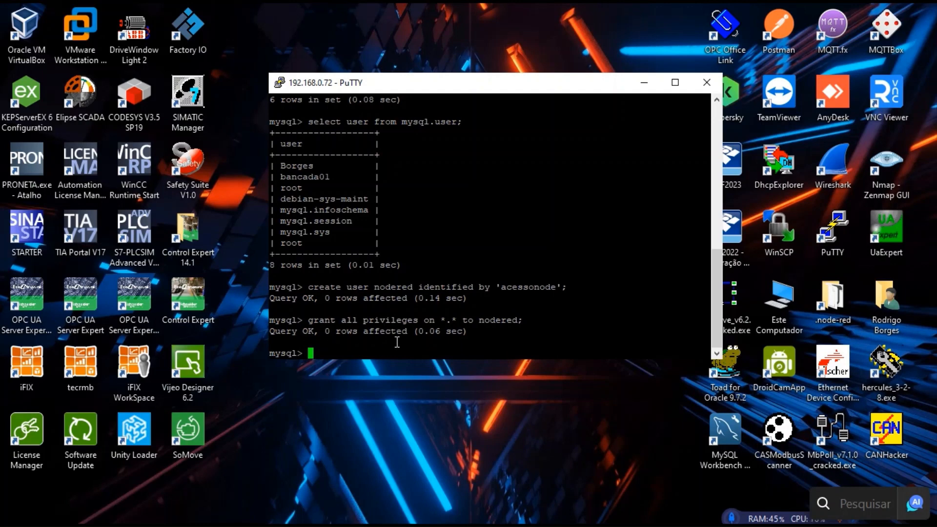
{"action": "type", "text": "select user from mysql.user;"}
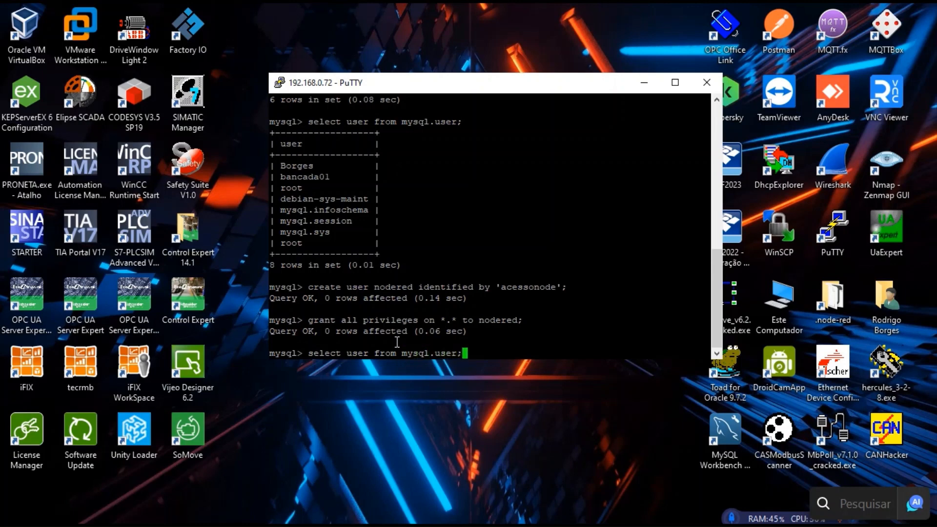
Rerun the mysql.user query and confirm nodered appears among the nine accounts.
{"action": "key", "text": "Return"}
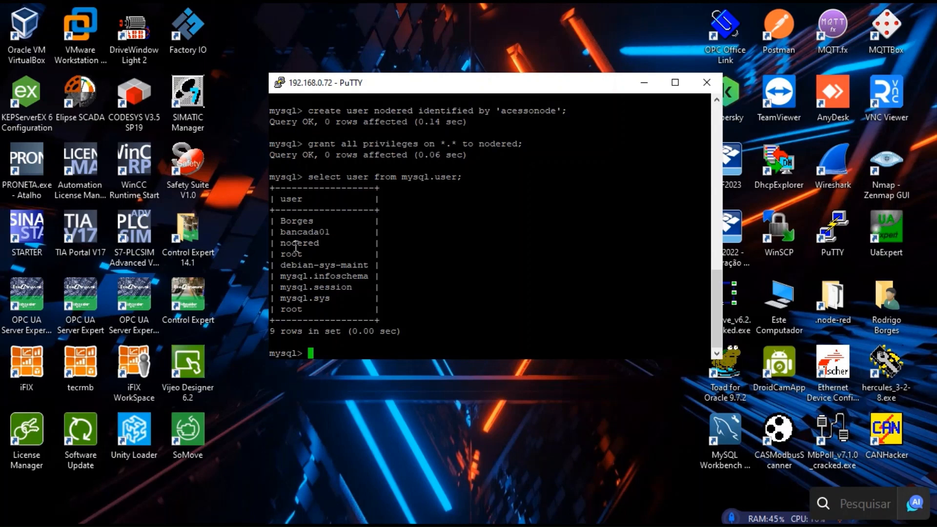
{"action": "left_click_drag", "start_coordinate": [279, 247], "coordinate": [323, 248]}
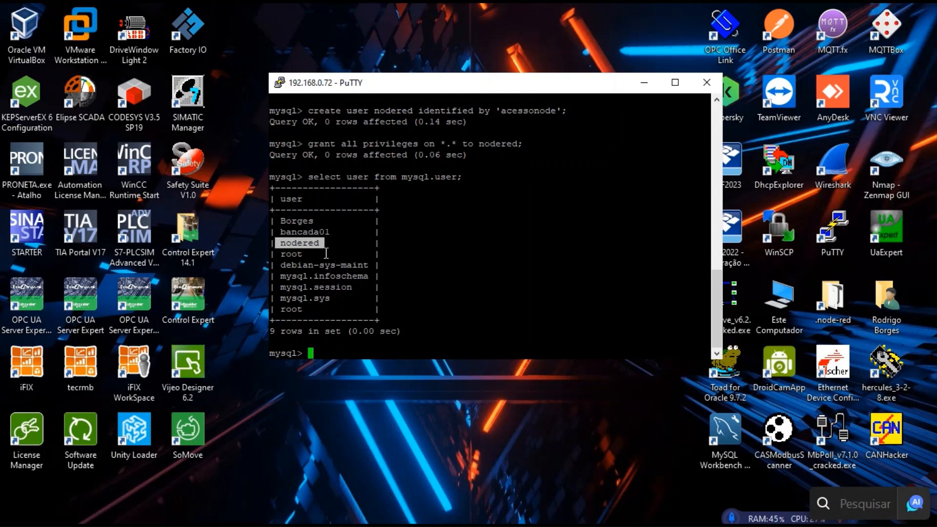
{"action": "left_click", "coordinate": [318, 254]}
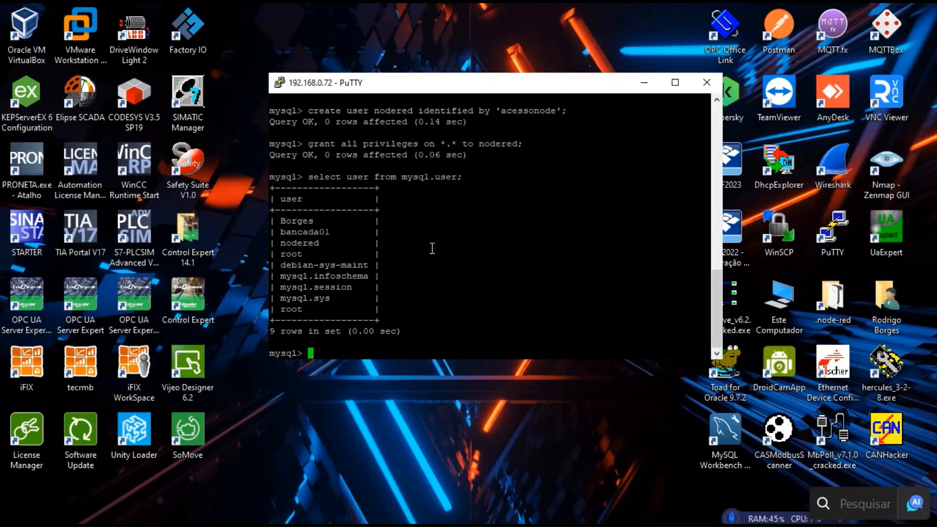
{"action": "left_click_drag", "start_coordinate": [542, 90], "coordinate": [484, 31]}
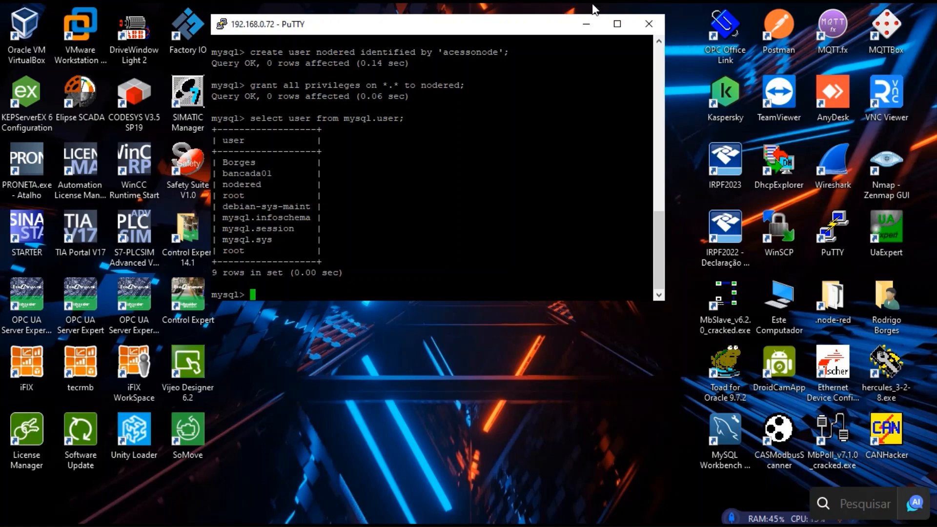
{"action": "left_click", "coordinate": [522, 370]}
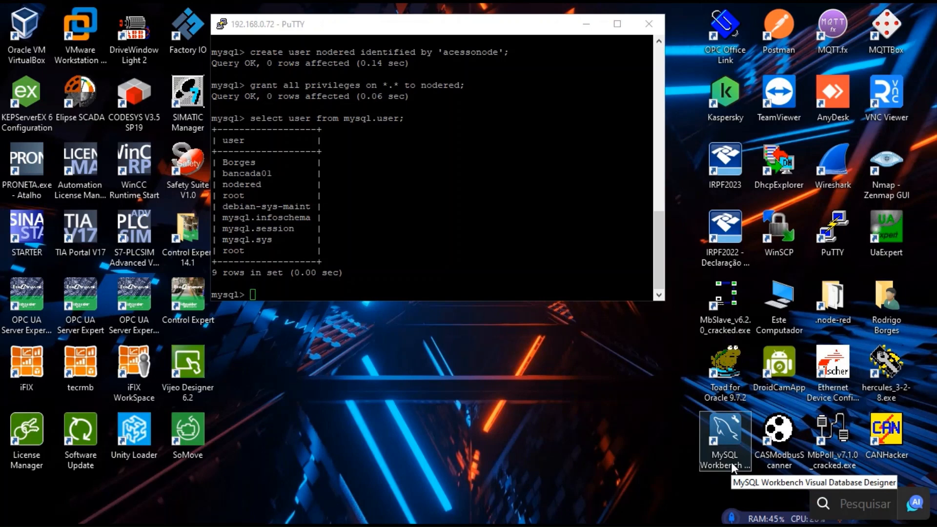
In MySQL Workbench, start a new connection named OrangePi with hostname 192.168.0.72.
{"action": "double_click", "coordinate": [732, 434]}
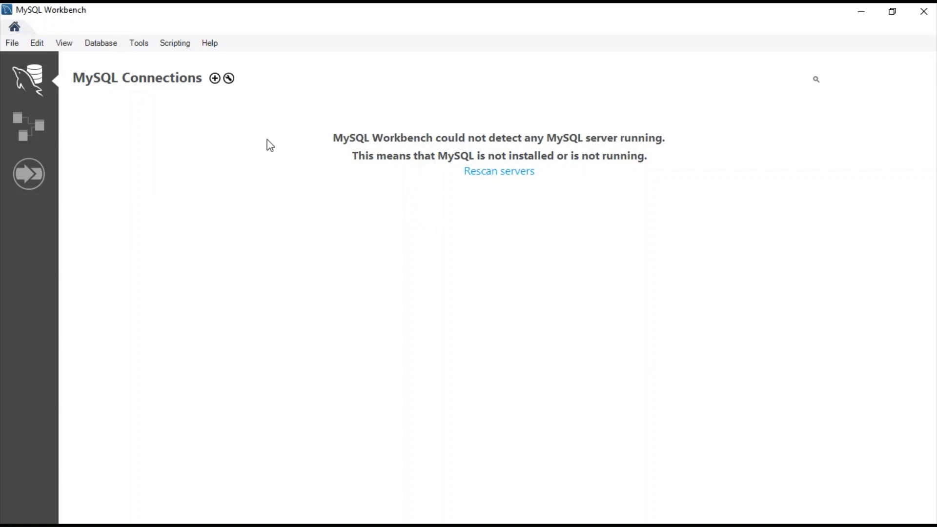
{"action": "left_click", "coordinate": [215, 79]}
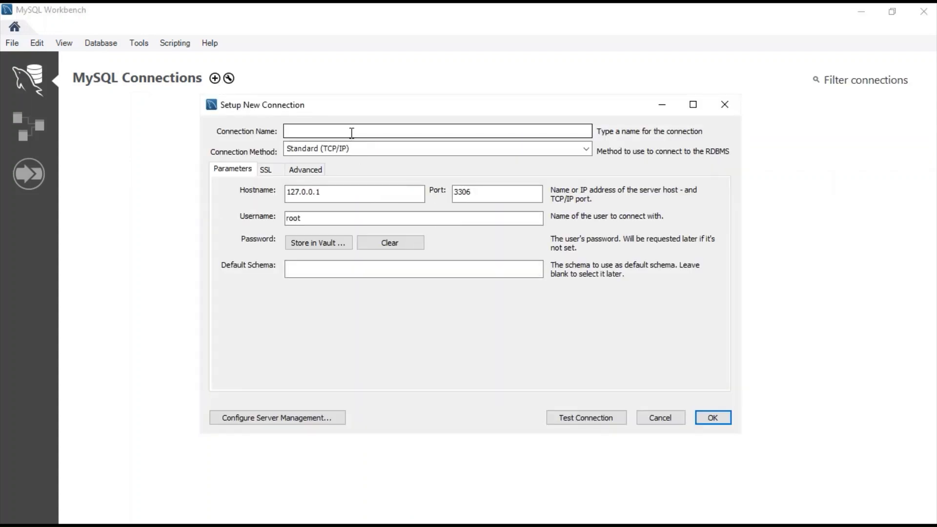
{"action": "left_click", "coordinate": [351, 133]}
{"action": "type", "text": "Oran"}
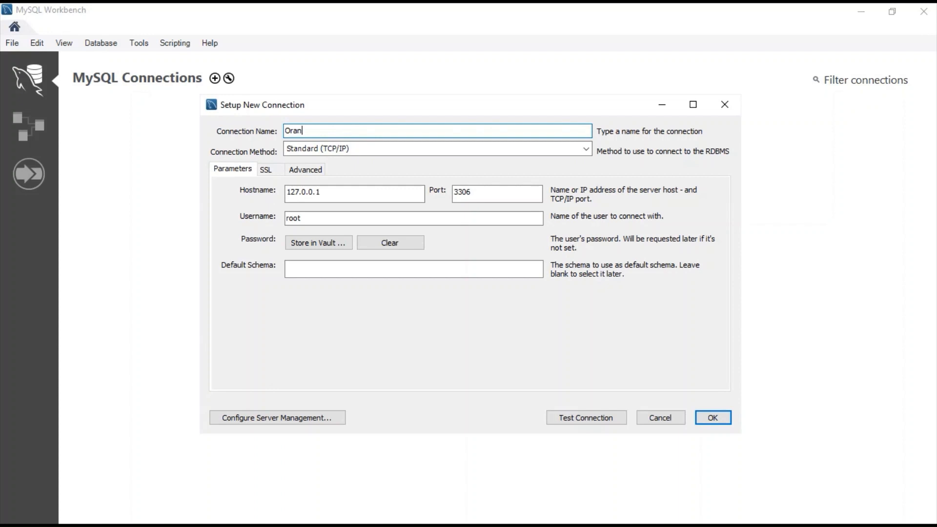
{"action": "type", "text": "gePi"}
{"action": "left_click_drag", "start_coordinate": [357, 187], "coordinate": [246, 204]}
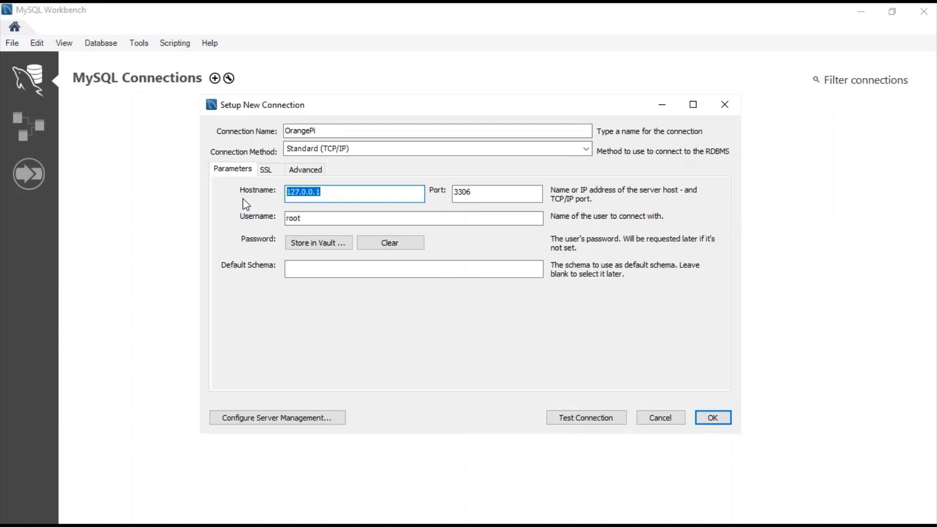
{"action": "type", "text": "192.168.0.72"}
Set the username to nodered, test the connection, and cancel the setup after it fails.
{"action": "double_click", "coordinate": [483, 191]}
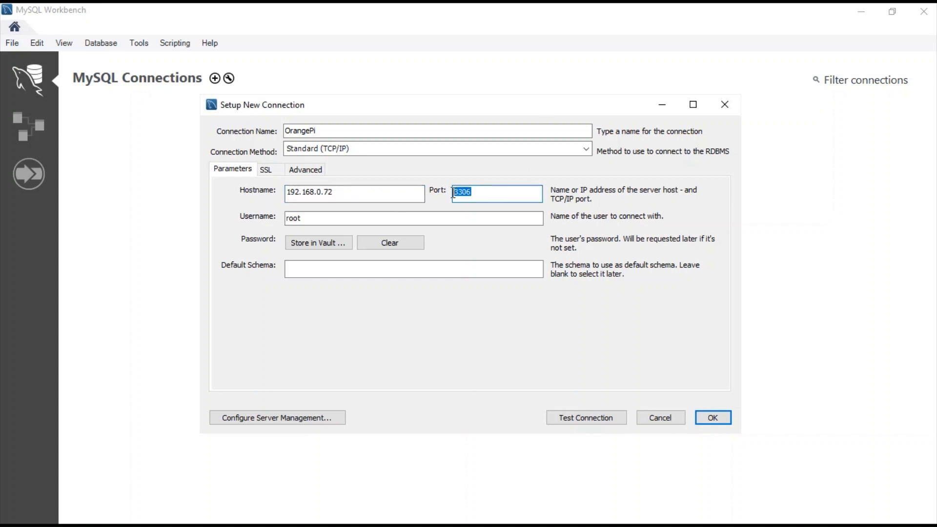
{"action": "left_click_drag", "start_coordinate": [331, 215], "coordinate": [255, 218]}
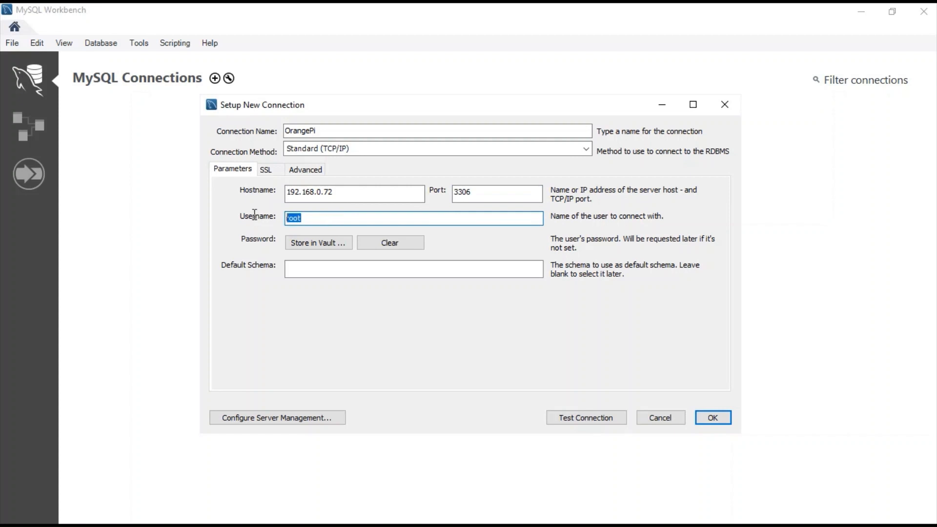
{"action": "key", "text": "BackSpace"}
{"action": "type", "text": "nodered"}
{"action": "left_click", "coordinate": [573, 421]}
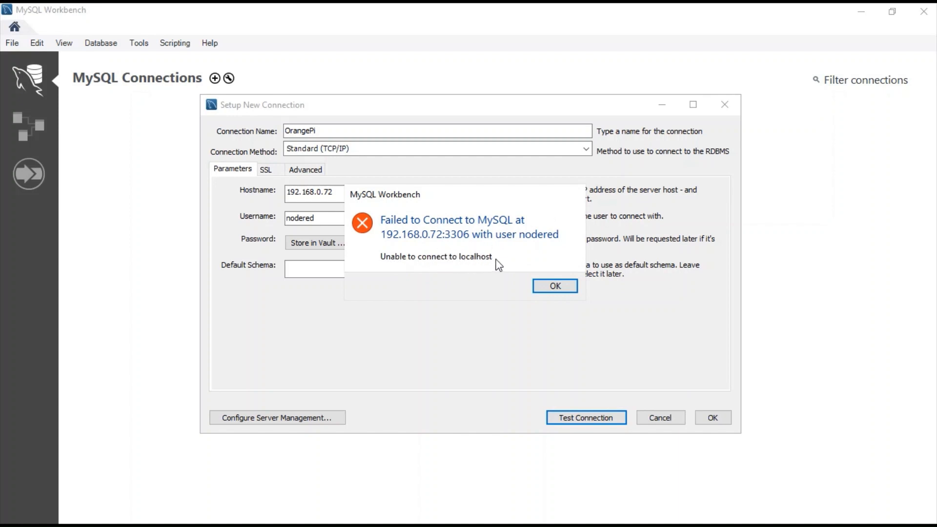
{"action": "left_click", "coordinate": [546, 284]}
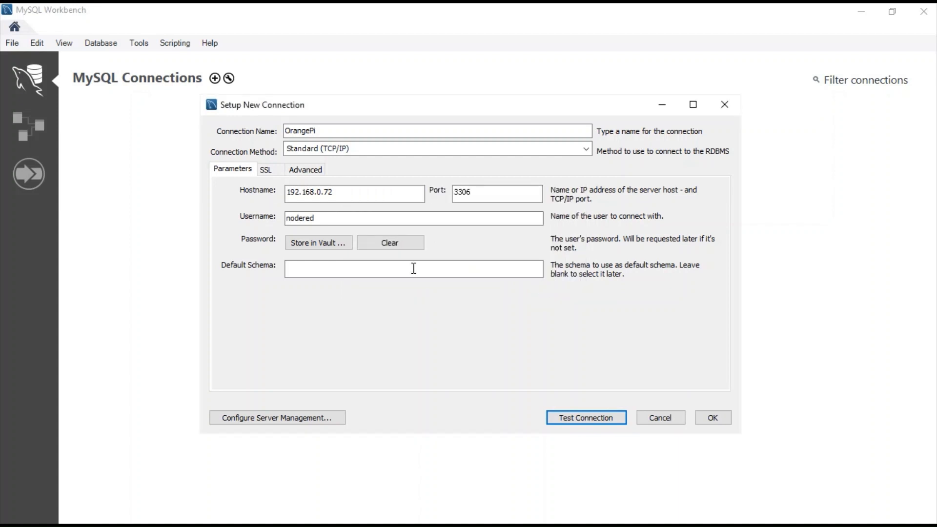
{"action": "left_click", "coordinate": [661, 418]}
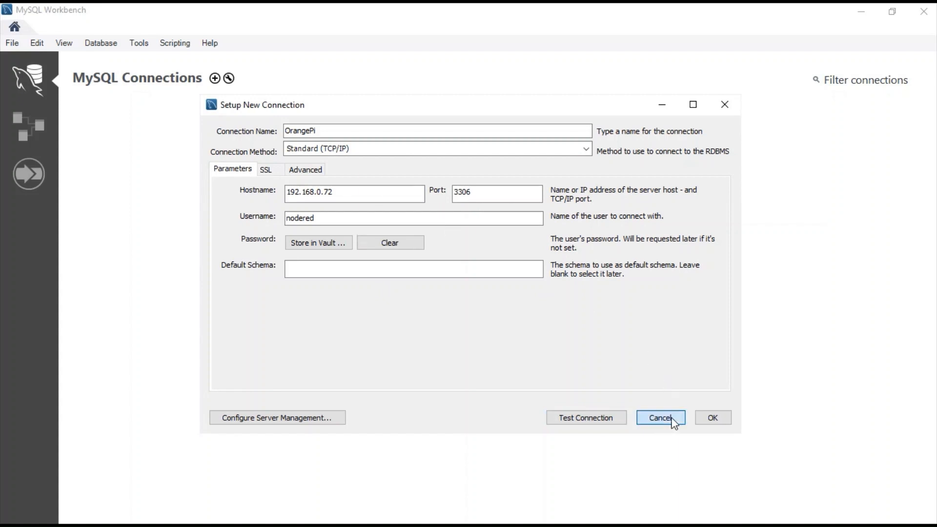
Minimize MySQL Workbench, glance at the Node-RED flow in Chrome, then minimize it.
{"action": "left_click", "coordinate": [859, 13]}
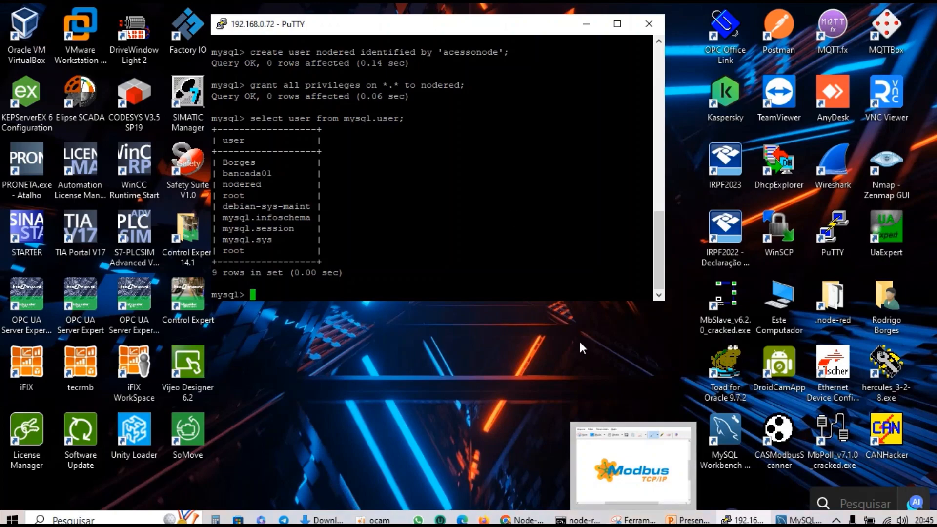
{"action": "left_click", "coordinate": [522, 520]}
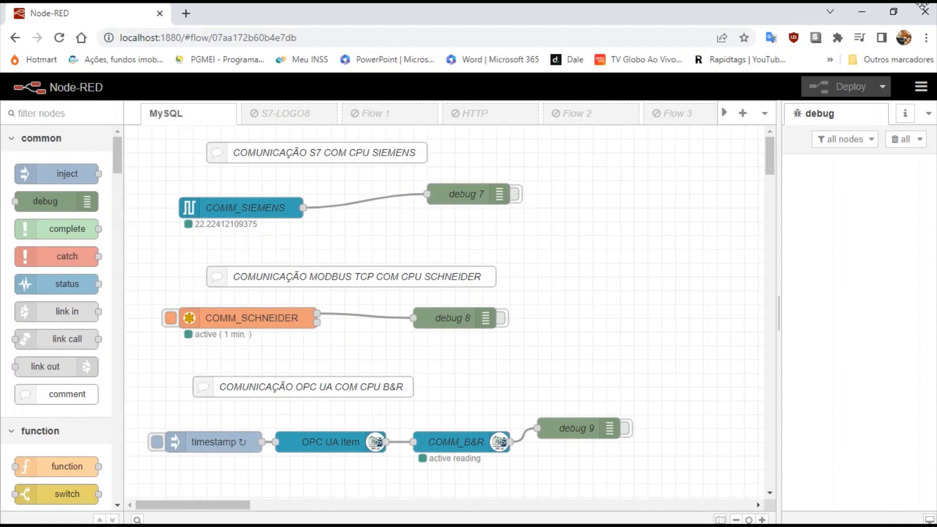
{"action": "left_click", "coordinate": [863, 11]}
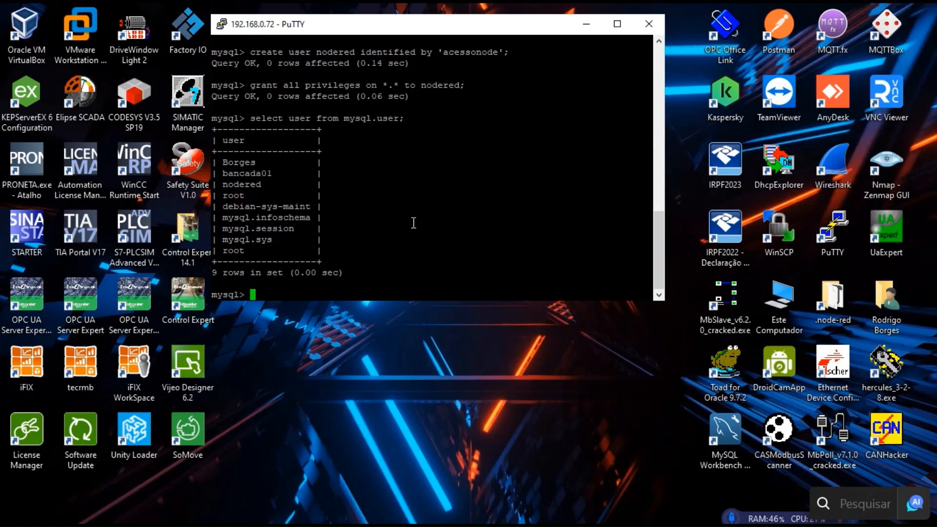
Exit the MySQL client and clear the PuTTY terminal.
{"action": "type", "text": "exit"}
{"action": "key", "text": "Return"}
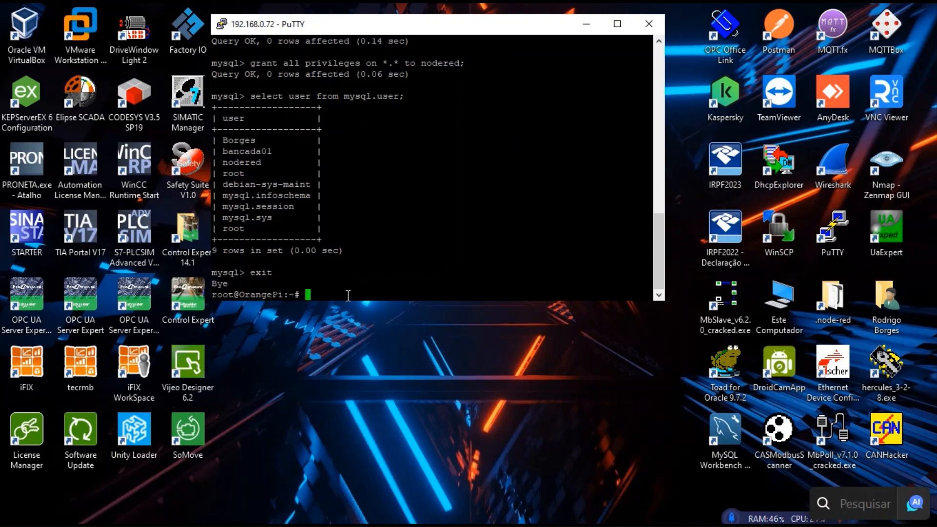
{"action": "type", "text": "clear"}
{"action": "key", "text": "Return"}
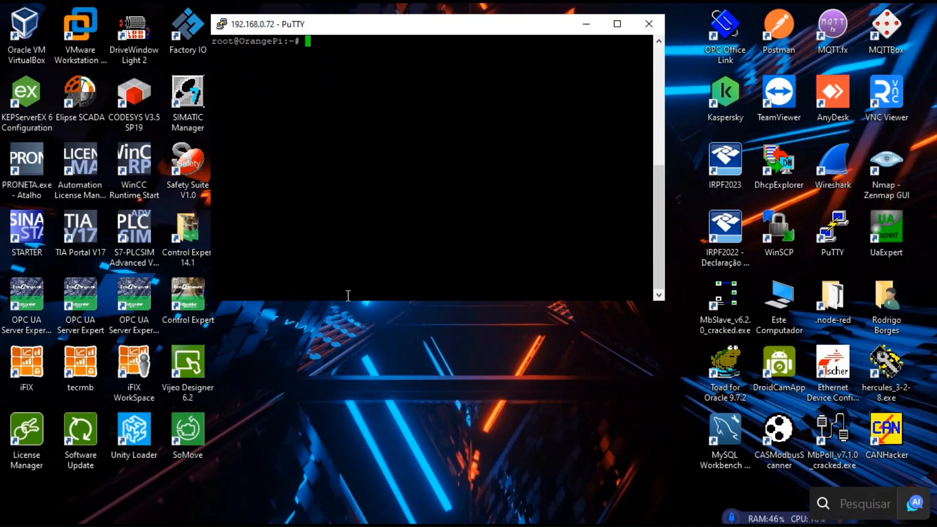
{"action": "type", "text": "nano"}
{"action": "type", "text": "/etc/mysql/"}
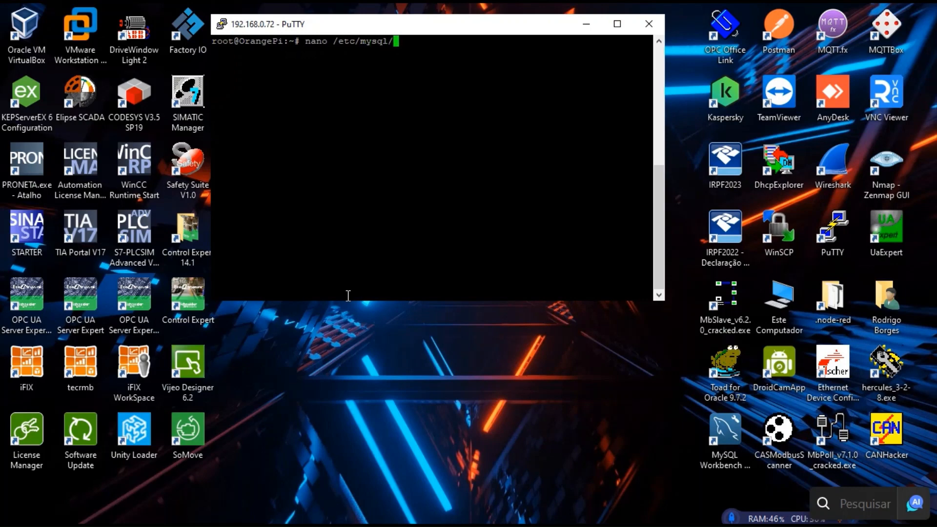
{"action": "type", "text": "mysql.conf.d/mysqld"}
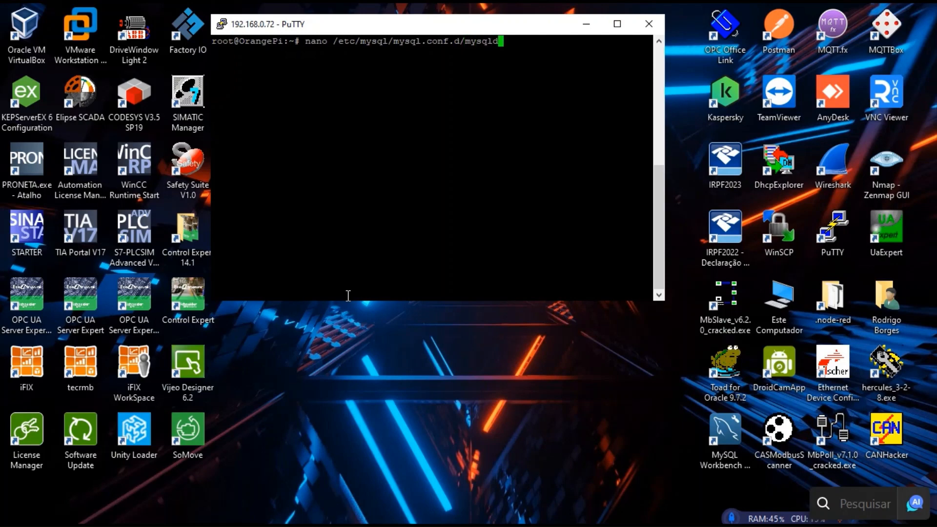
Open /etc/mysql/mysql.conf.d/mysqld.cnf in nano, fixing the typo in the path.
{"action": "type", "text": ".cnf"}
{"action": "key", "text": "Return"}
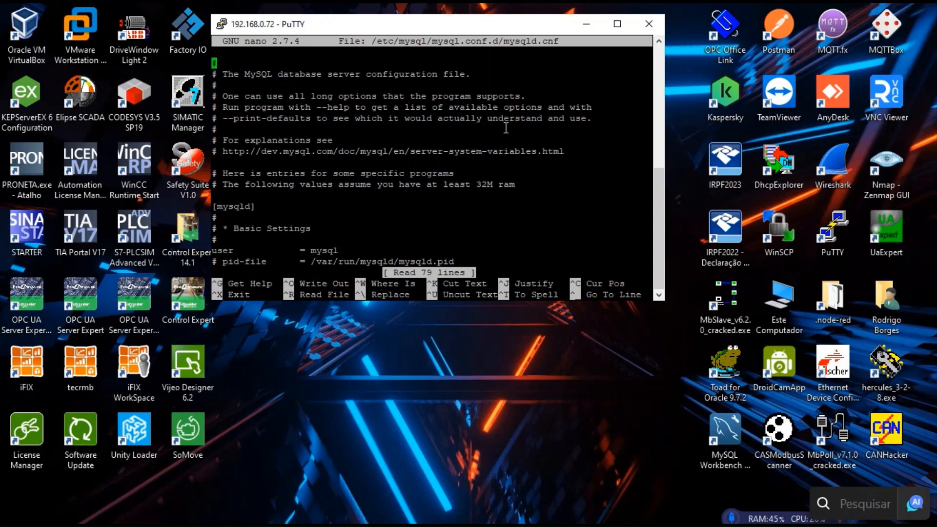
Move the cursor to the bind-address = 127.0.0.1 line in mysqld.cnf.
{"action": "key", "text": "Down"}
{"action": "key", "text": "Down"}
{"action": "key", "text": "Down"}
{"action": "key", "text": "Down"}
{"action": "key", "text": "Down"}
{"action": "key", "text": "Down"}
{"action": "key", "text": "Down"}
{"action": "key", "text": "Down"}
{"action": "key", "text": "Down"}
{"action": "key", "text": "Down"}
{"action": "key", "text": "Down"}
{"action": "key", "text": "Down"}
{"action": "key", "text": "Down"}
{"action": "key", "text": "Down"}
{"action": "key", "text": "Down"}
{"action": "key", "text": "Down"}
{"action": "key", "text": "Down"}
{"action": "key", "text": "Down"}
{"action": "key", "text": "Down"}
{"action": "key", "text": "Down"}
{"action": "key", "text": "Down"}
{"action": "key", "text": "Down"}
{"action": "key", "text": "Down"}
{"action": "key", "text": "Down"}
{"action": "key", "text": "Down"}
{"action": "key", "text": "Down"}
{"action": "key", "text": "Down"}
{"action": "key", "text": "Down"}
{"action": "key", "text": "Down"}
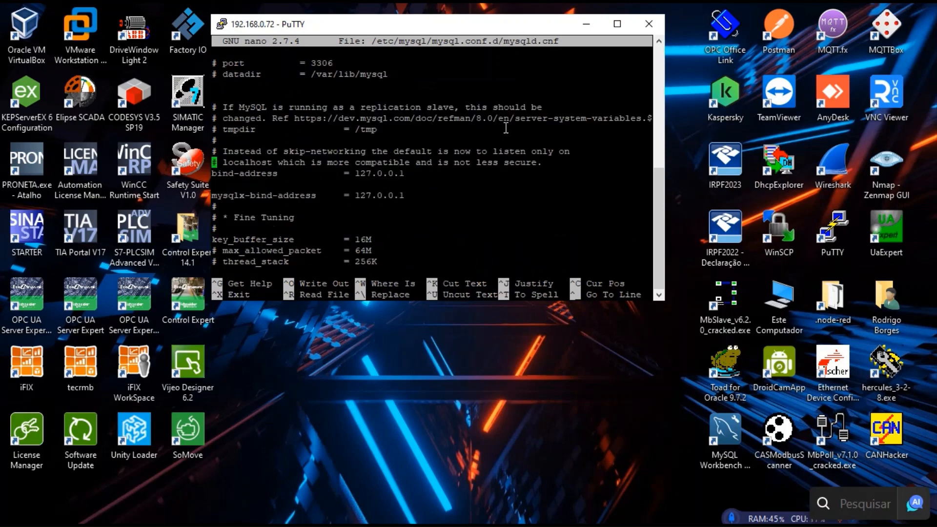
{"action": "key", "text": "Down"}
{"action": "key", "text": "Up"}
{"action": "key", "text": "Right"}
{"action": "key", "text": "Right"}
{"action": "key", "text": "Right"}
{"action": "key", "text": "Right"}
{"action": "key", "text": "Right"}
{"action": "key", "text": "Left"}
{"action": "key", "text": "Left"}
{"action": "key", "text": "Left"}
{"action": "key", "text": "Left"}
{"action": "key", "text": "Left"}
{"action": "key", "text": "Right"}
{"action": "key", "text": "Right"}
{"action": "key", "text": "Right"}
{"action": "key", "text": "Right"}
{"action": "key", "text": "Right"}
{"action": "key", "text": "Right"}
{"action": "key", "text": "Right"}
{"action": "key", "text": "Right"}
{"action": "key", "text": "Right"}
{"action": "key", "text": "Right"}
{"action": "key", "text": "Right"}
{"action": "key", "text": "Right"}
{"action": "key", "text": "Right"}
{"action": "key", "text": "Right"}
{"action": "key", "text": "Right"}
{"action": "key", "text": "Right"}
{"action": "key", "text": "Right"}
{"action": "key", "text": "Right"}
{"action": "key", "text": "Right"}
{"action": "key", "text": "Right"}
{"action": "key", "text": "Right"}
{"action": "key", "text": "Right"}
{"action": "key", "text": "Right"}
{"action": "key", "text": "Left"}
{"action": "key", "text": "Left"}
{"action": "key", "text": "Left"}
{"action": "key", "text": "Left"}
{"action": "key", "text": "Left"}
{"action": "key", "text": "Left"}
{"action": "key", "text": "Left"}
{"action": "key", "text": "Left"}
{"action": "key", "text": "Left"}
{"action": "key", "text": "Left"}
{"action": "key", "text": "Left"}
{"action": "key", "text": "Left"}
{"action": "key", "text": "Left"}
{"action": "key", "text": "Left"}
{"action": "key", "text": "Left"}
{"action": "key", "text": "Left"}
{"action": "key", "text": "Left"}
{"action": "key", "text": "Left"}
{"action": "key", "text": "Left"}
{"action": "key", "text": "Left"}
{"action": "key", "text": "Left"}
{"action": "key", "text": "Left"}
{"action": "key", "text": "Left"}
{"action": "key", "text": "Left"}
{"action": "key", "text": "Left"}
{"action": "key", "text": "Left"}
{"action": "key", "text": "Left"}
{"action": "key", "text": "Left"}
Comment out the 127.0.0.1 bind-address line and add 'bind-address = 0.0.0.0' below it.
{"action": "type", "text": "#"}
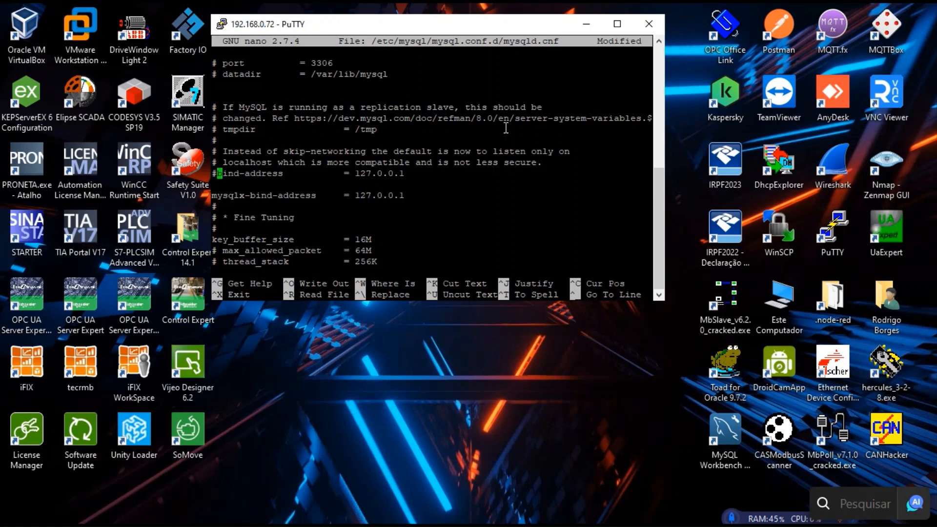
{"action": "key", "text": "Down"}
{"action": "type", "text": "bind"}
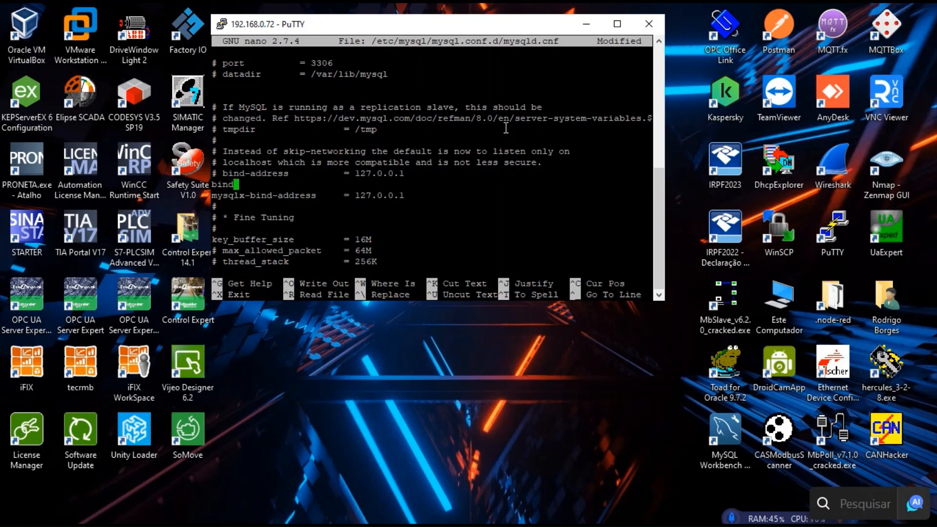
{"action": "type", "text": "-address"}
{"action": "type", "text": "= 0.0.0.0"}
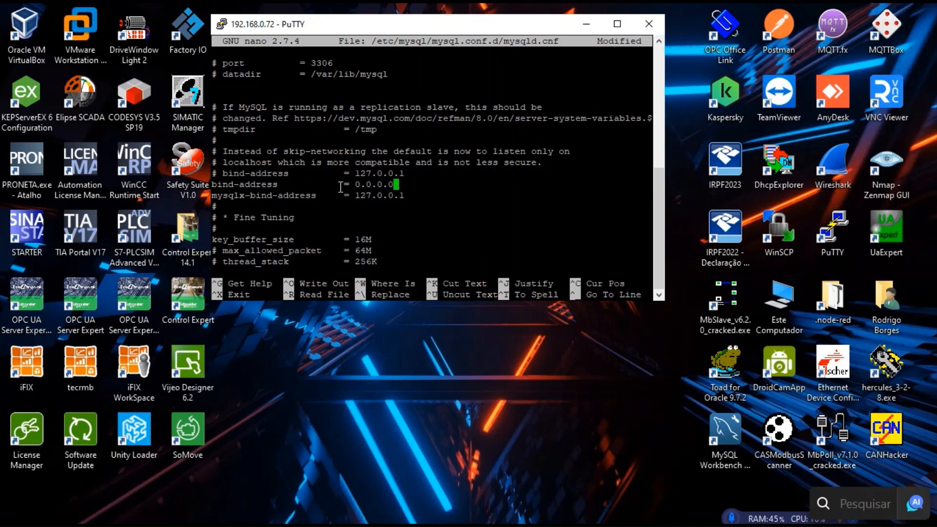
Highlight the new bind-address line and its 0.0.0.0 value for emphasis.
{"action": "left_click_drag", "start_coordinate": [212, 184], "coordinate": [400, 184]}
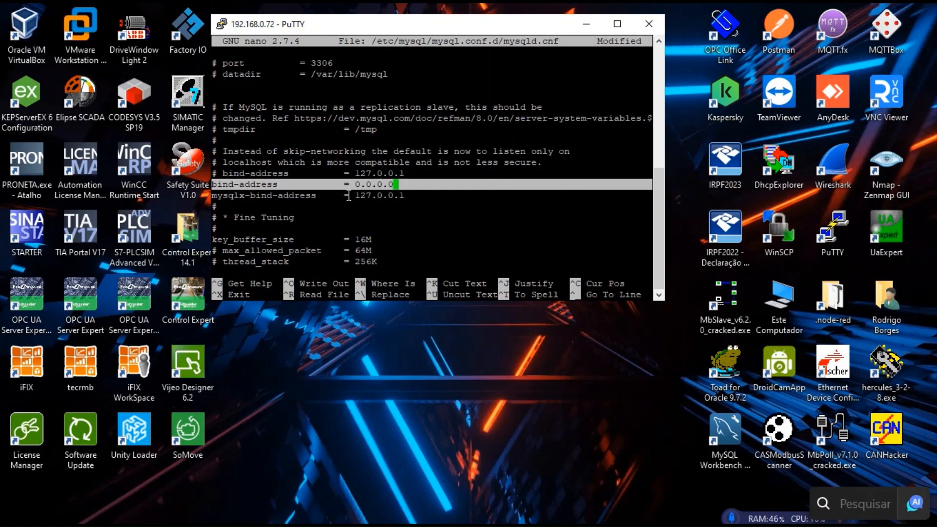
{"action": "left_click", "coordinate": [407, 194]}
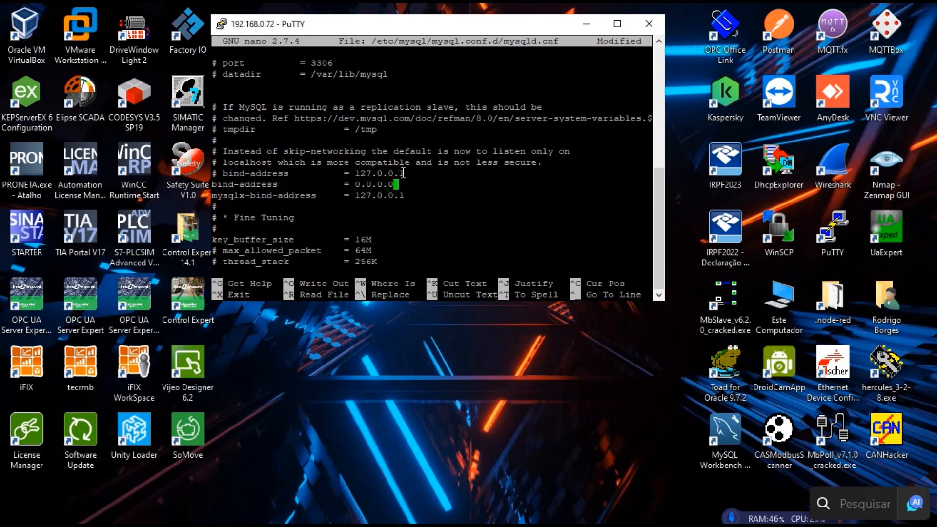
{"action": "left_click_drag", "start_coordinate": [352, 184], "coordinate": [396, 184]}
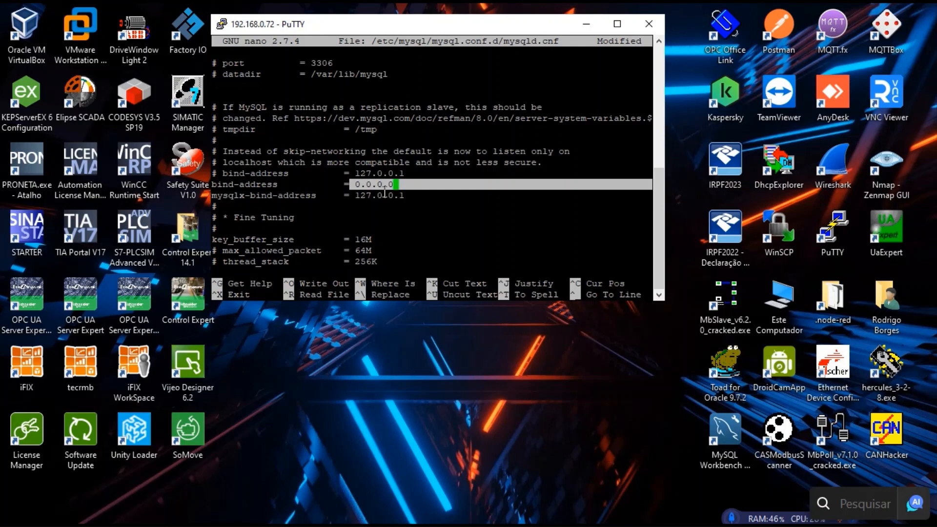
Save mysqld.cnf under its existing name, exit nano, and enter 'systemctl restart mysql.service'.
{"action": "key", "text": "ctrl+x"}
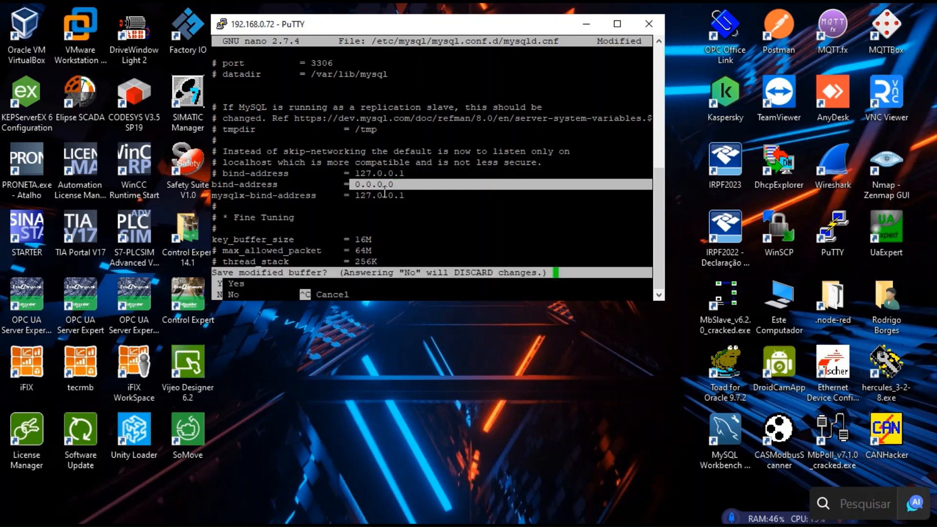
{"action": "key", "text": "y"}
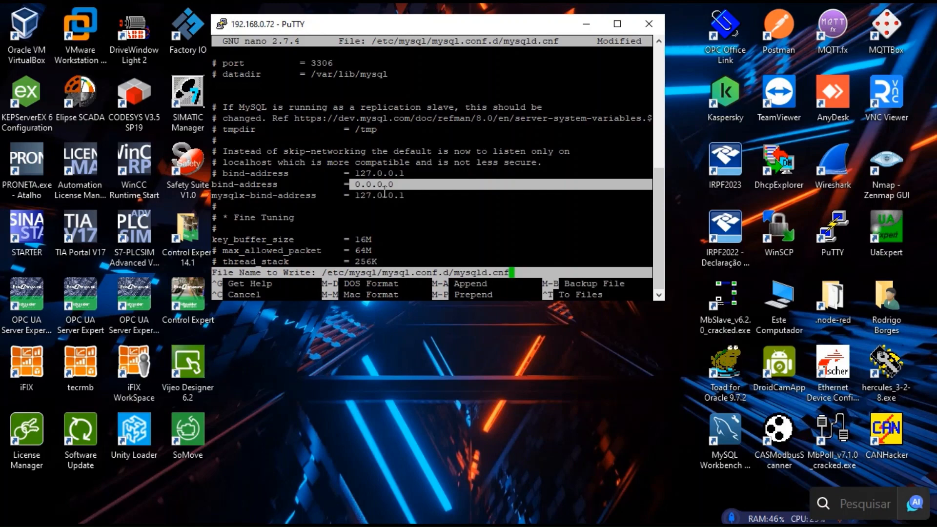
{"action": "key", "text": "Return"}
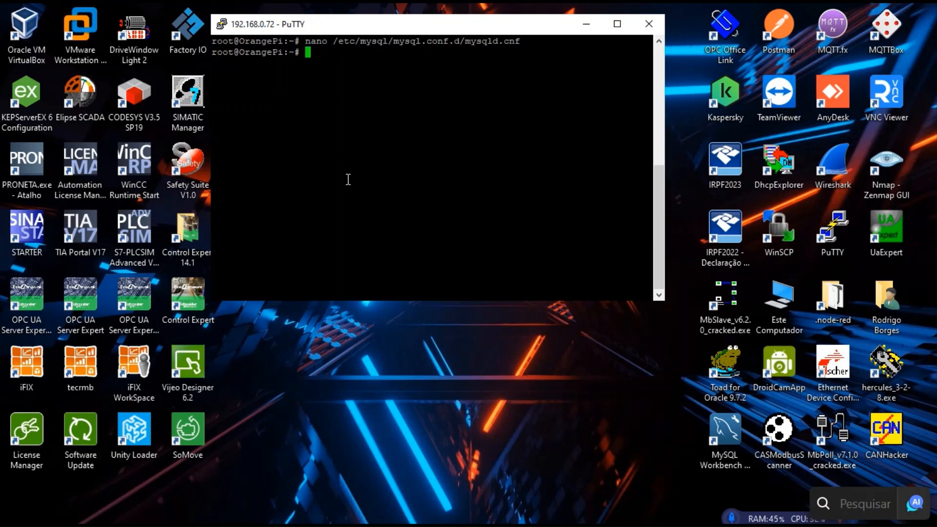
{"action": "type", "text": "systemctl restart"}
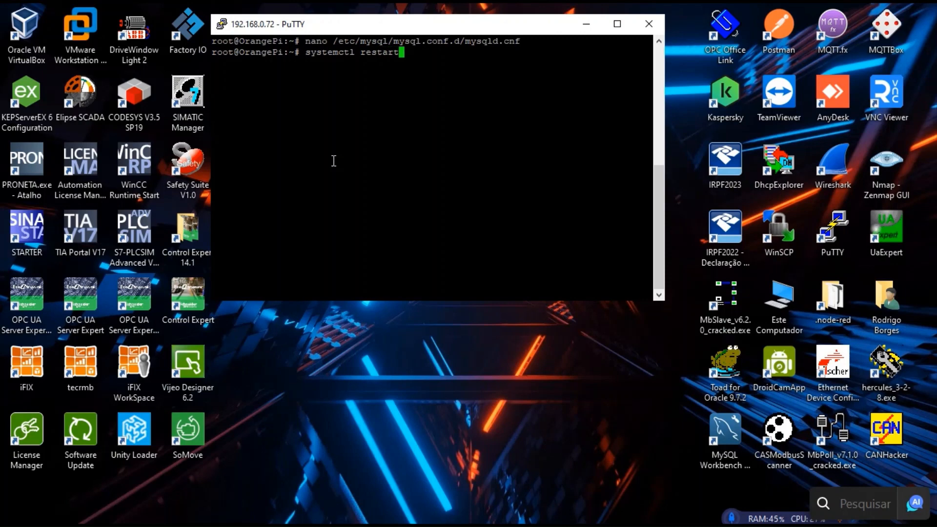
{"action": "type", "text": " mysql.service"}
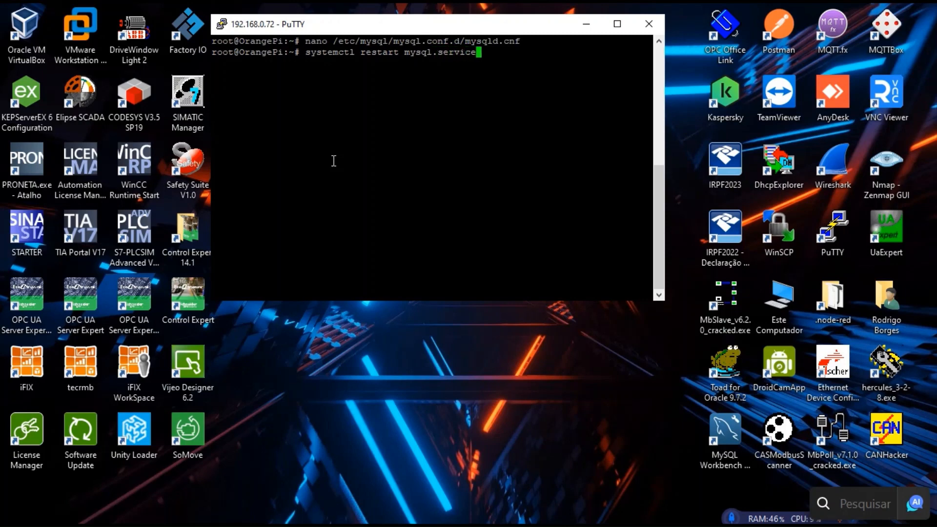
Run systemctl restart mysql.service so MySQL listens on 0.0.0.0.
{"action": "key", "text": "Return"}
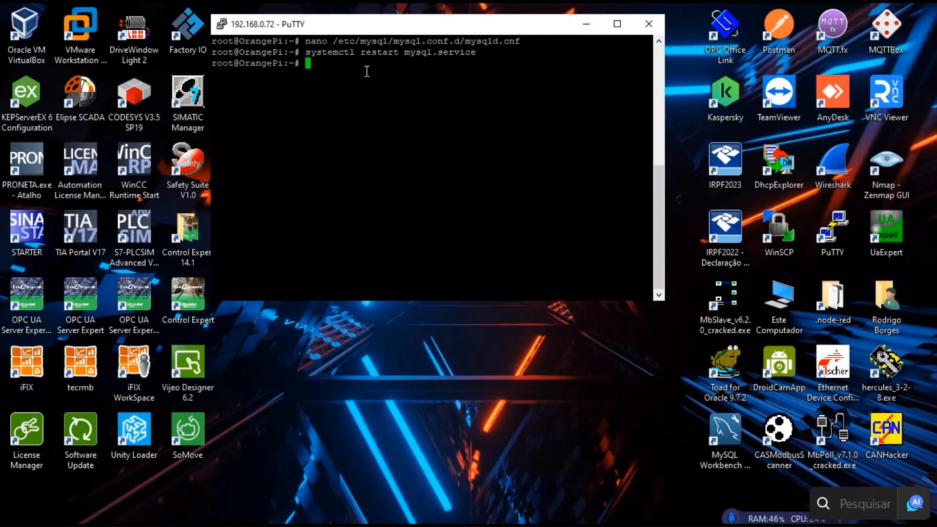
Hide PuTTY and start a new Workbench connection named OrangePi.
{"action": "left_click", "coordinate": [586, 24]}
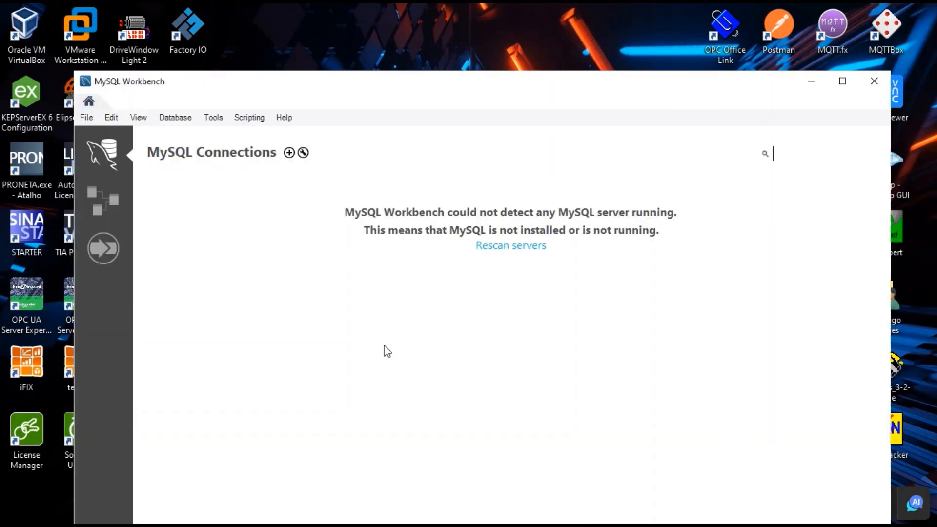
{"action": "left_click", "coordinate": [289, 153]}
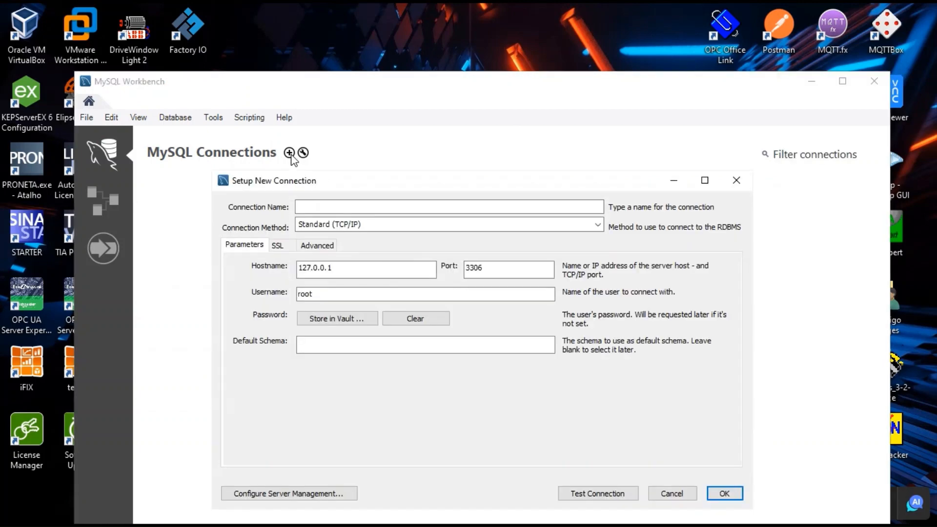
{"action": "left_click", "coordinate": [336, 203]}
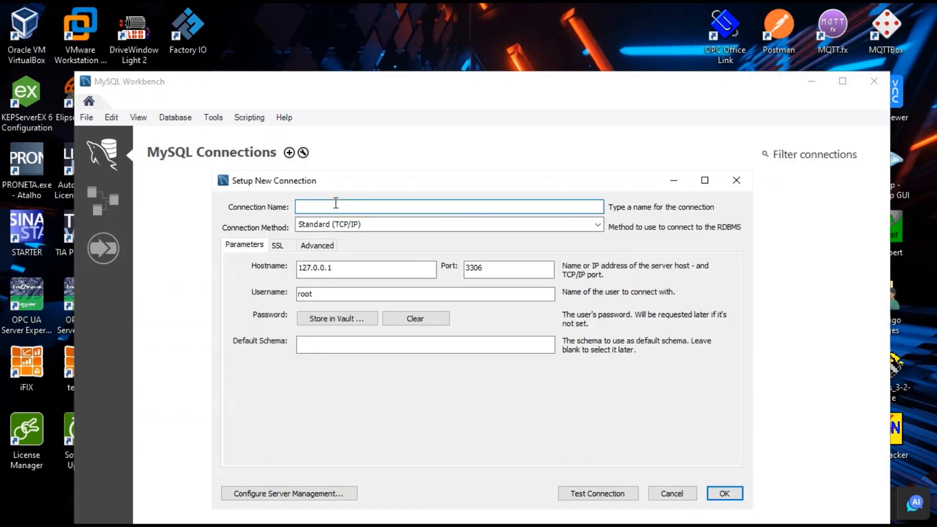
{"action": "type", "text": "OrangePi"}
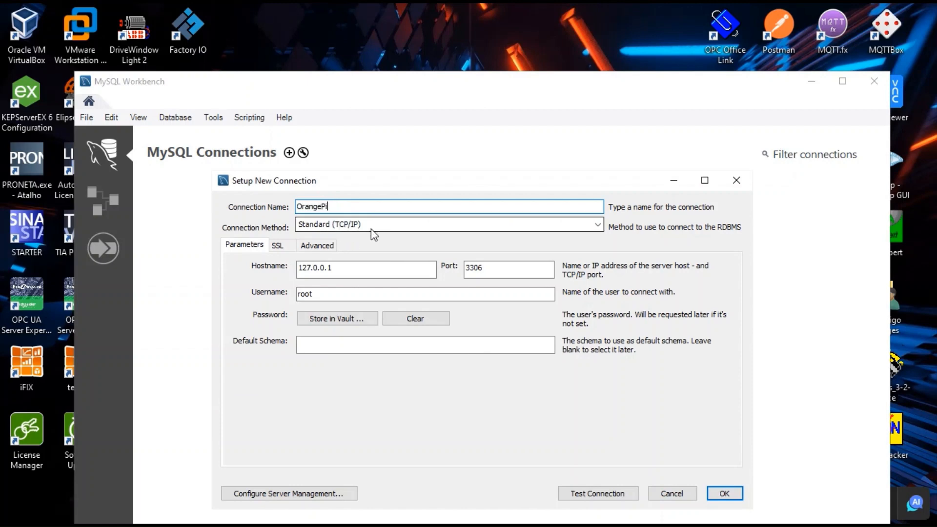
Set the hostname to 192.168.0.72 and the username to nodered, then test the connection.
{"action": "left_click", "coordinate": [335, 268]}
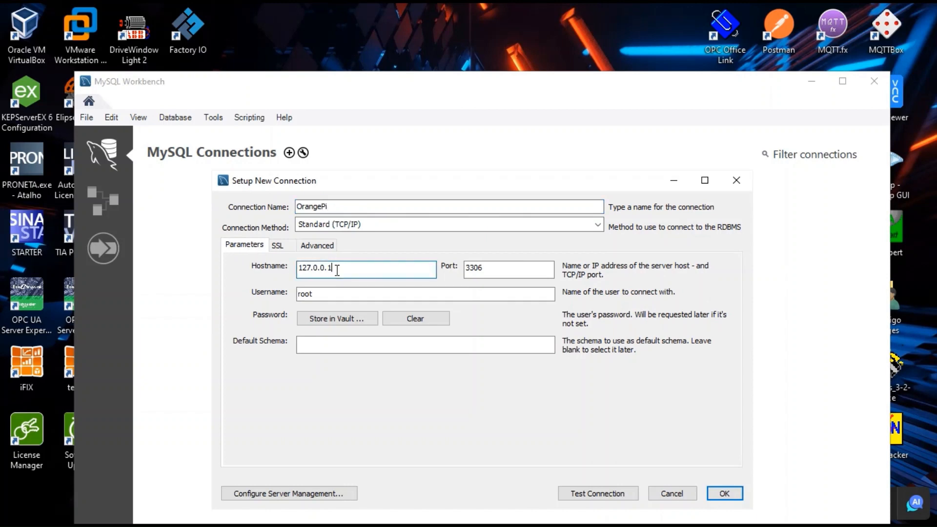
{"action": "key", "text": "BackSpace"}
{"action": "key", "text": "BackSpace"}
{"action": "key", "text": "BackSpace"}
{"action": "key", "text": "BackSpace"}
{"action": "key", "text": "BackSpace"}
{"action": "key", "text": "BackSpace"}
{"action": "key", "text": "BackSpace"}
{"action": "key", "text": "BackSpace"}
{"action": "key", "text": "BackSpace"}
{"action": "type", "text": "192.168.0.72"}
{"action": "left_click", "coordinate": [316, 295]}
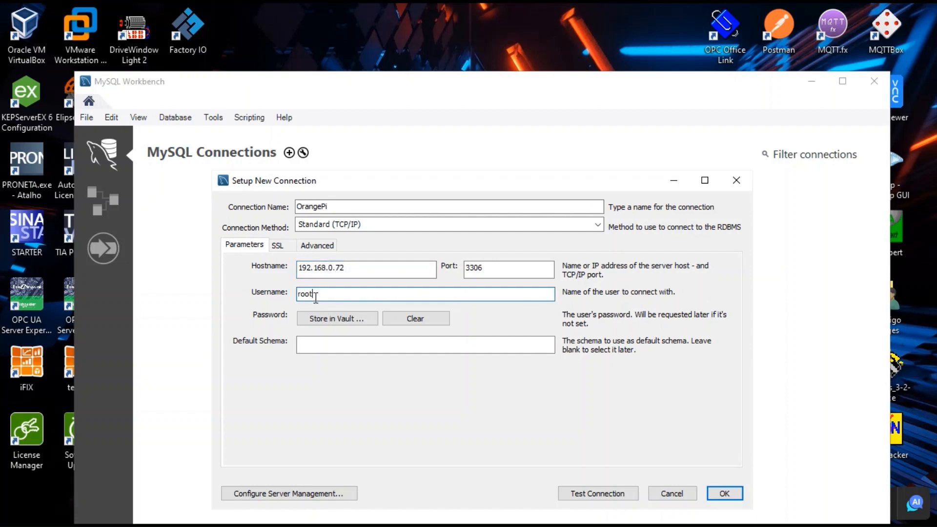
{"action": "key", "text": "BackSpace"}
{"action": "key", "text": "BackSpace"}
{"action": "key", "text": "BackSpace"}
{"action": "type", "text": "nodered"}
{"action": "left_click", "coordinate": [584, 493]}
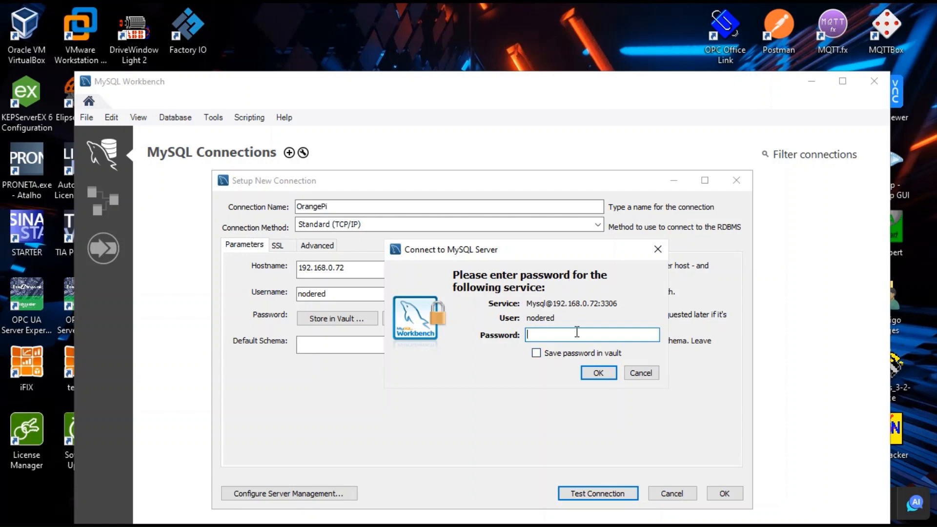
Enter the nodered password, save it in the vault, acknowledge the successful test, and save the OrangePi connection.
{"action": "type", "text": "**********"}
{"action": "left_click", "coordinate": [538, 355]}
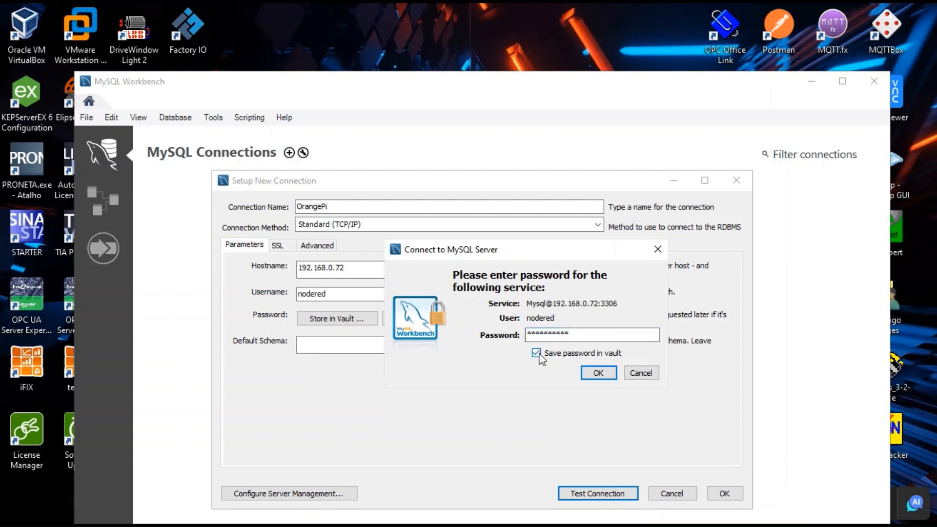
{"action": "left_click", "coordinate": [599, 374]}
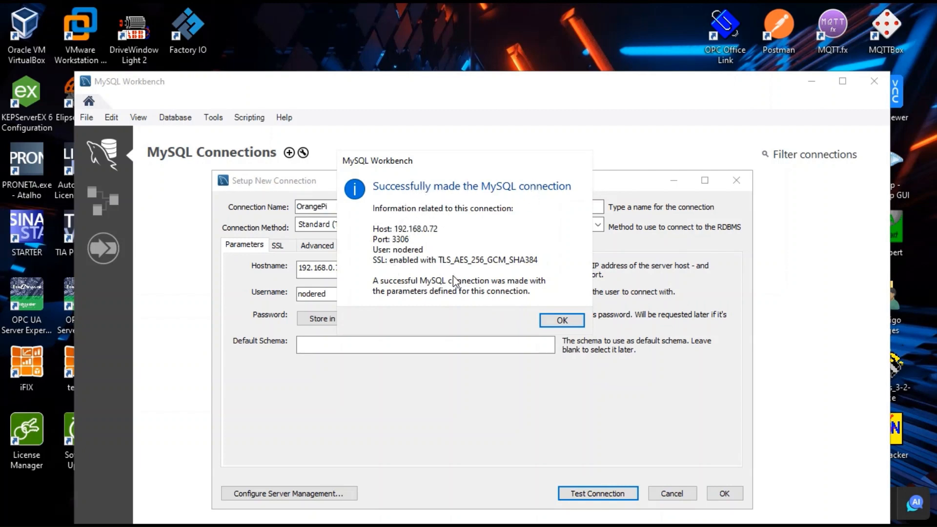
{"action": "left_click", "coordinate": [570, 320]}
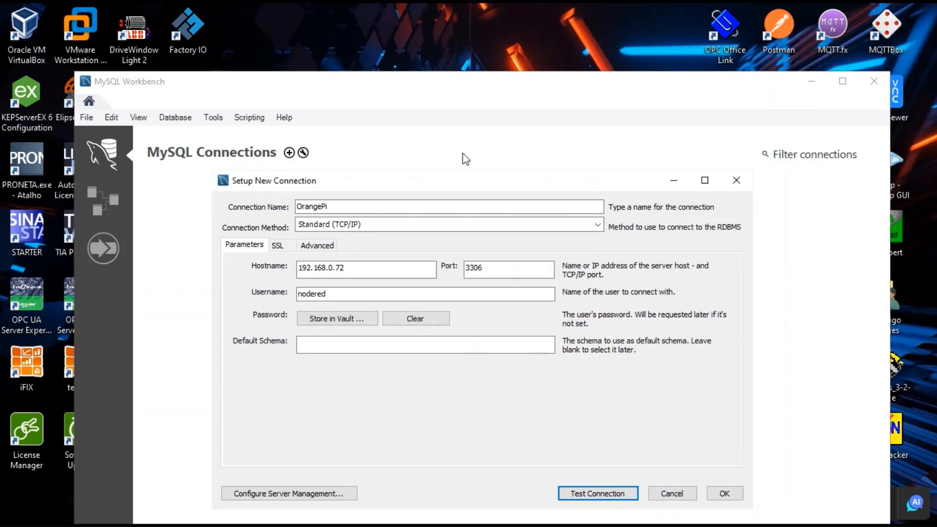
{"action": "left_click", "coordinate": [723, 494]}
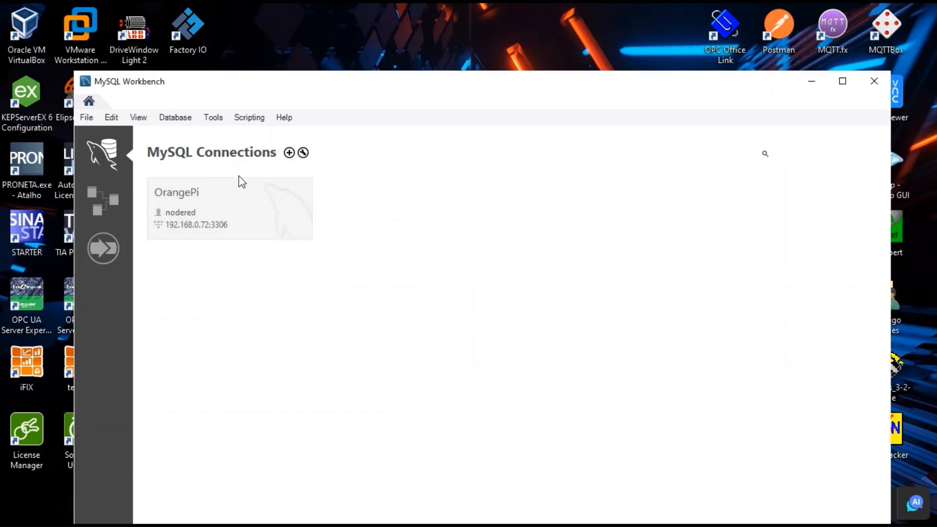
Open the OrangePi connection in a maximized Workbench and start a new schema.
{"action": "left_click", "coordinate": [228, 211]}
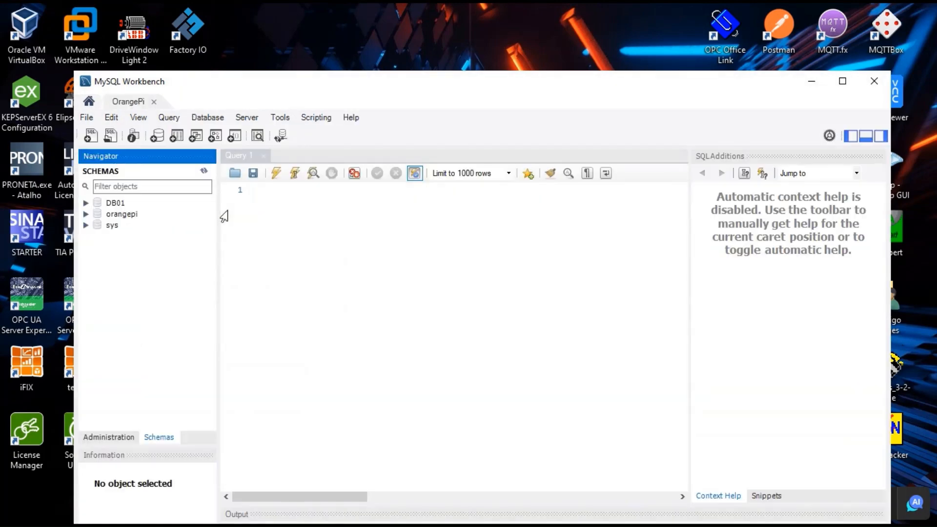
{"action": "left_click", "coordinate": [841, 82]}
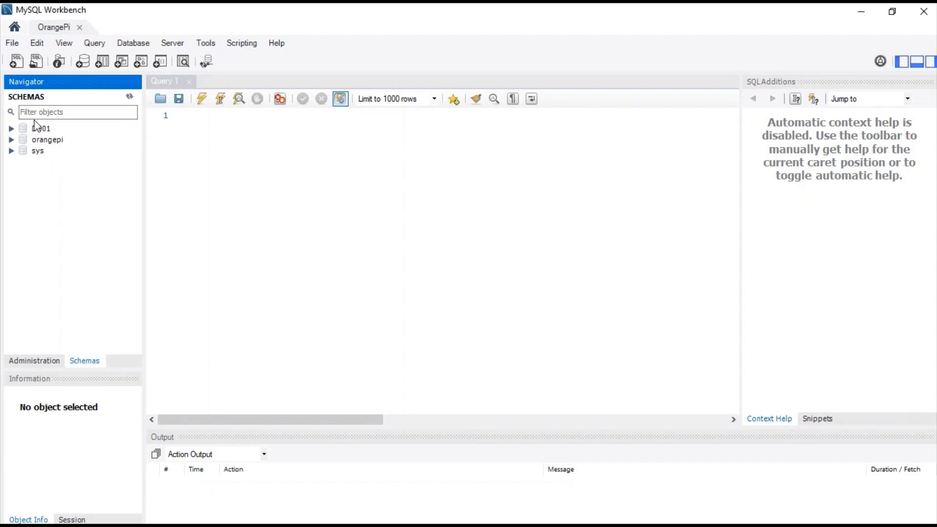
{"action": "left_click", "coordinate": [83, 62]}
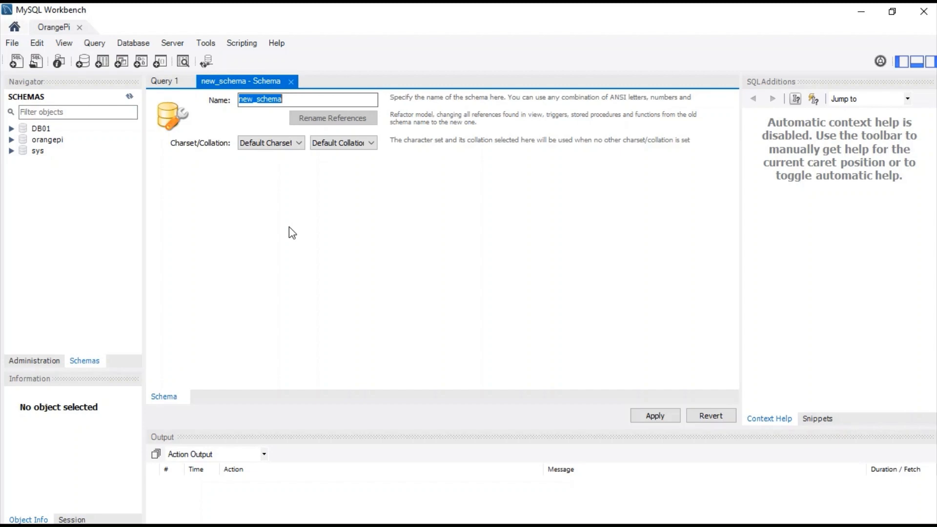
Name the schema NR01 and apply the CREATE SCHEMA script.
{"action": "type", "text": "NR01"}
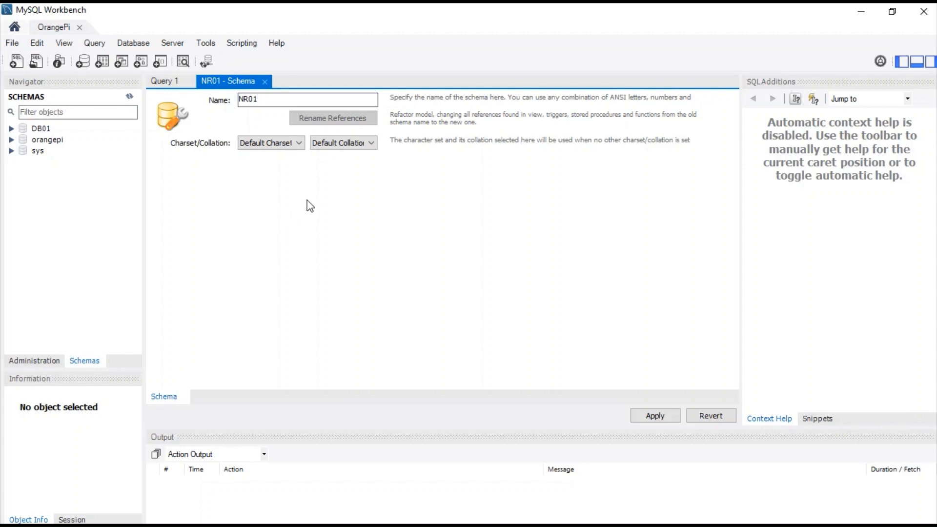
{"action": "left_click", "coordinate": [643, 416]}
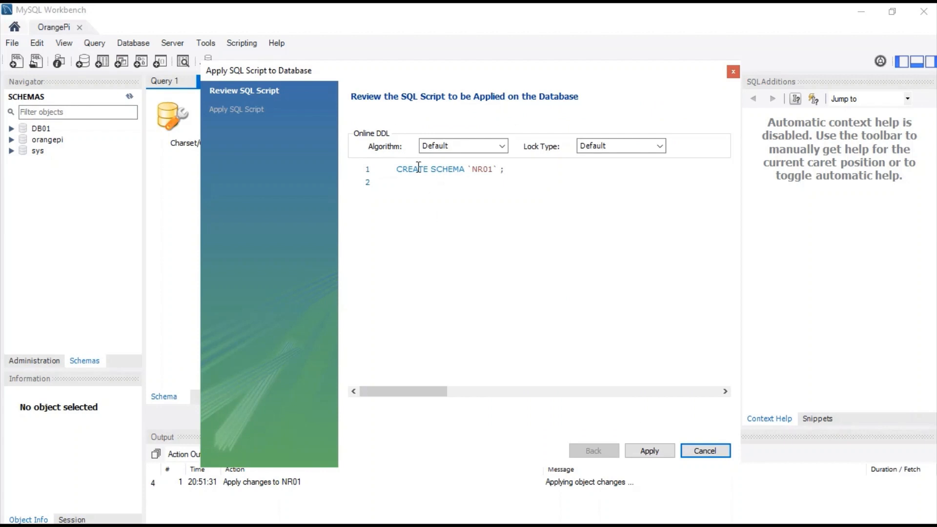
{"action": "left_click", "coordinate": [649, 451]}
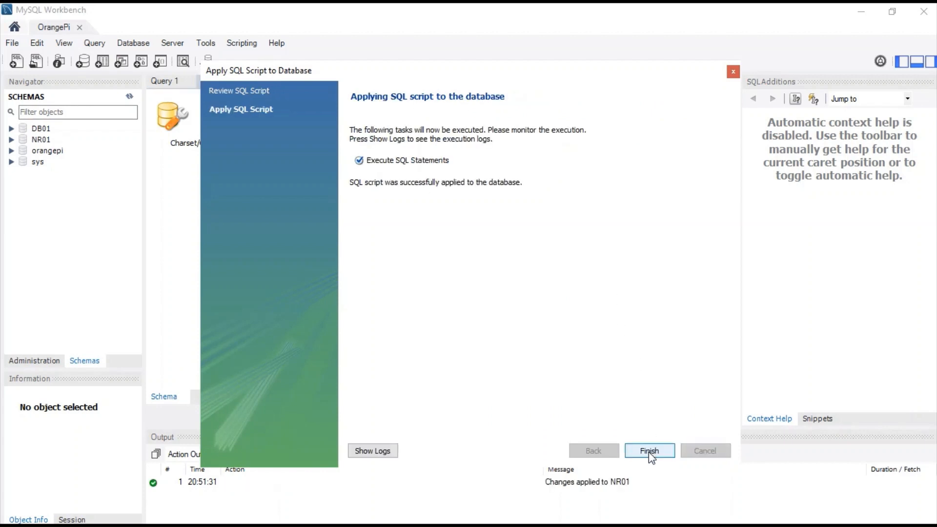
{"action": "left_click", "coordinate": [648, 451]}
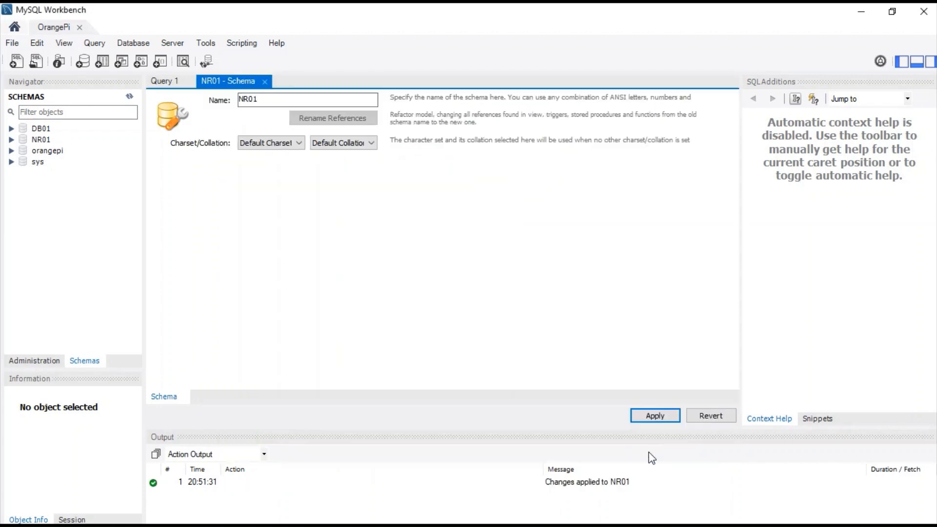
Browse NR01's tables and views in the navigator, then close the NR01 schema tab.
{"action": "left_click", "coordinate": [11, 140]}
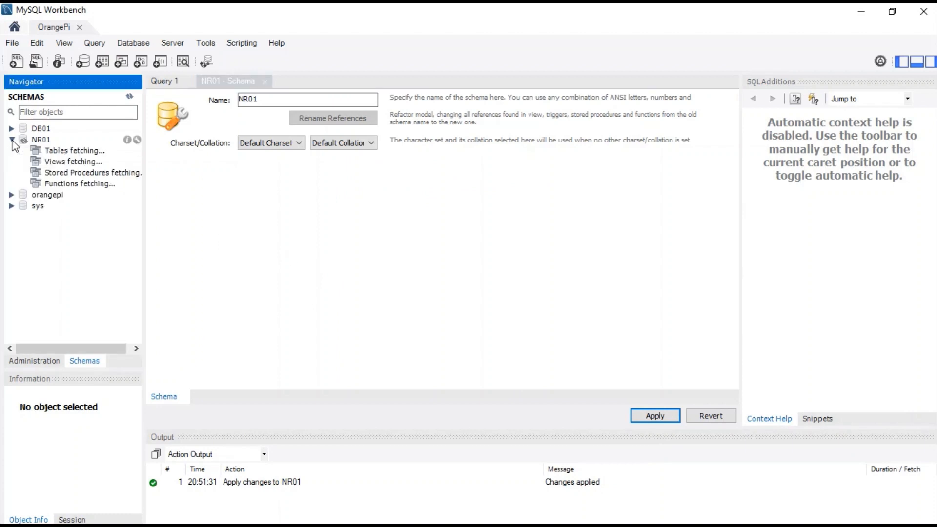
{"action": "left_click", "coordinate": [62, 153]}
{"action": "left_click", "coordinate": [62, 160]}
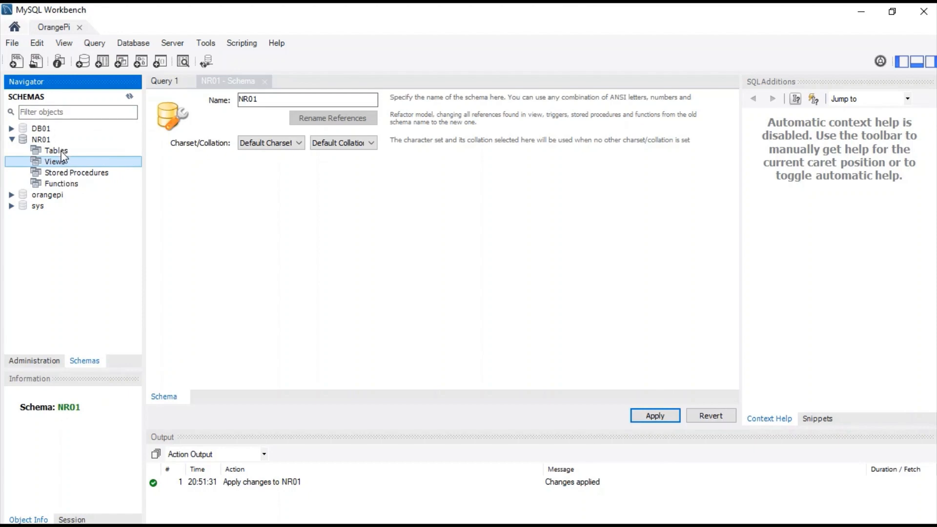
{"action": "left_click", "coordinate": [51, 148]}
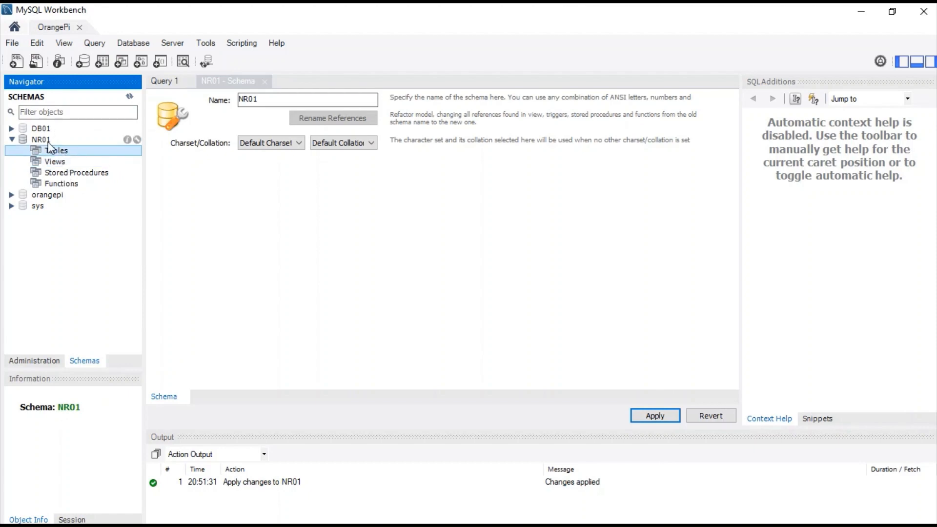
{"action": "left_click", "coordinate": [12, 140]}
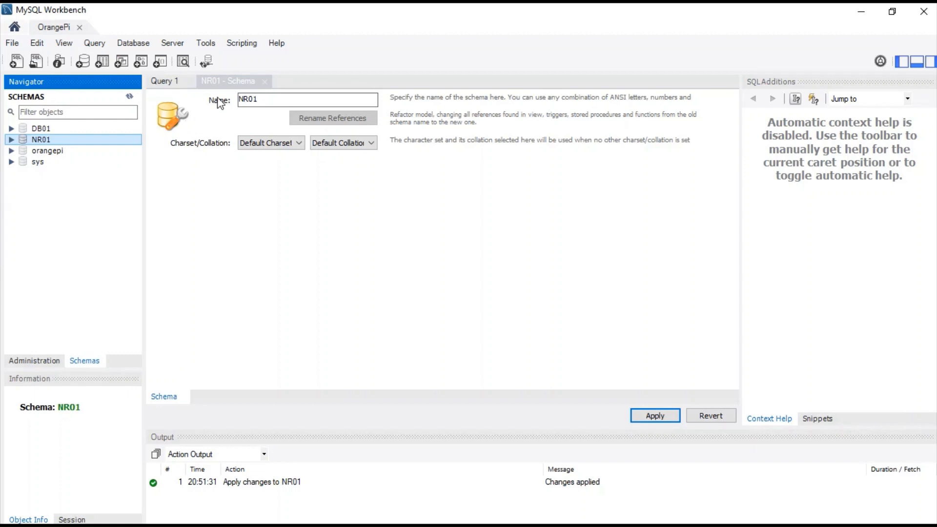
{"action": "left_click", "coordinate": [265, 86]}
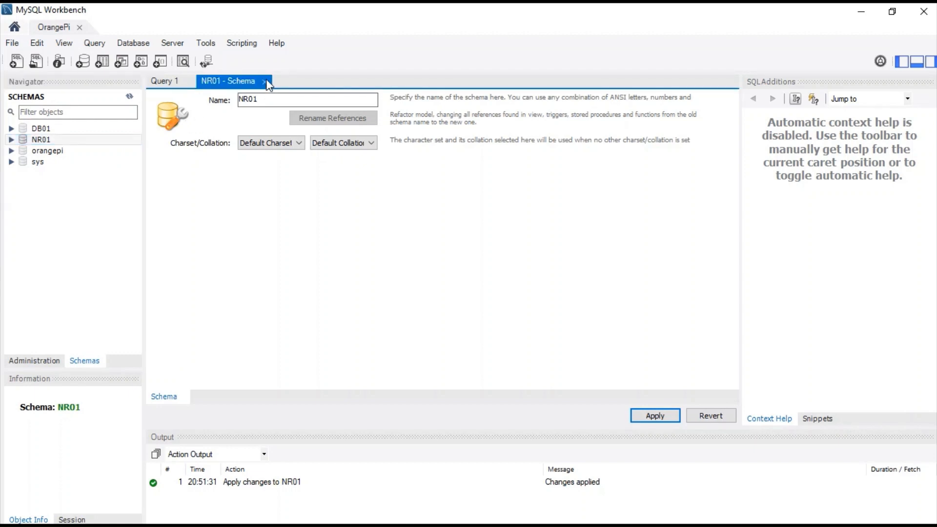
{"action": "left_click", "coordinate": [265, 81]}
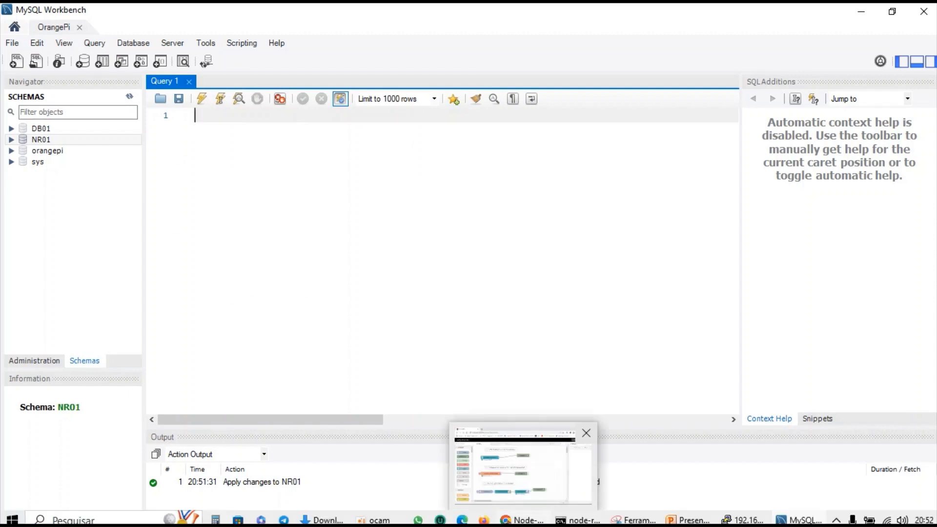
Minimize the PuTTY, node-red console and MySQL Workbench windows.
{"action": "left_click", "coordinate": [577, 521]}
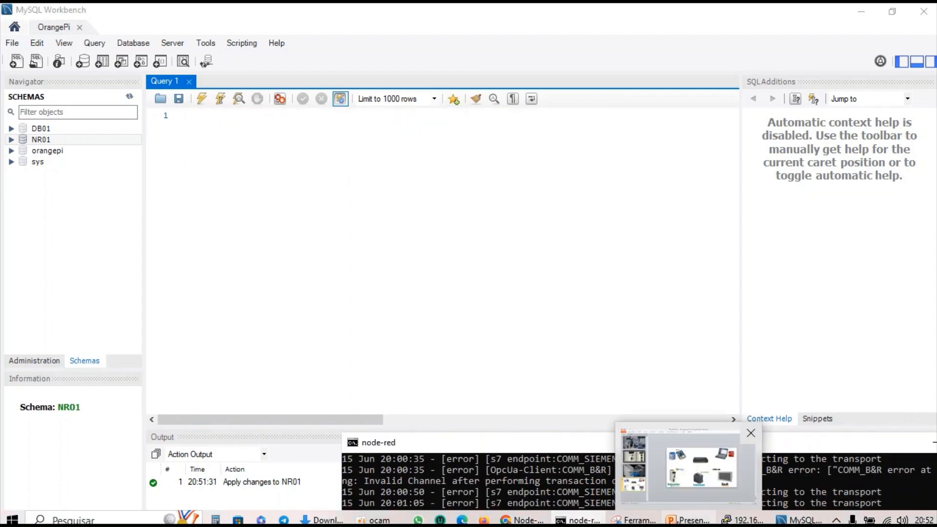
{"action": "left_click", "coordinate": [737, 520]}
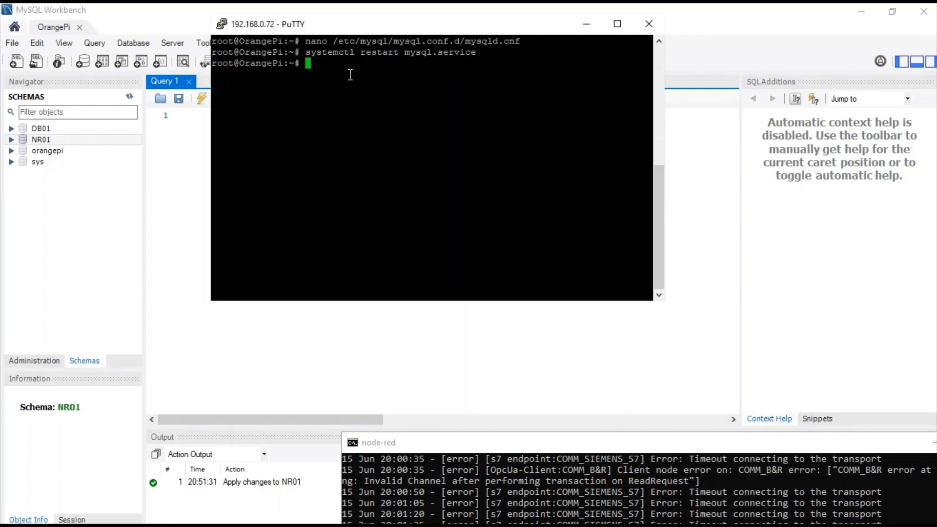
{"action": "left_click", "coordinate": [586, 24]}
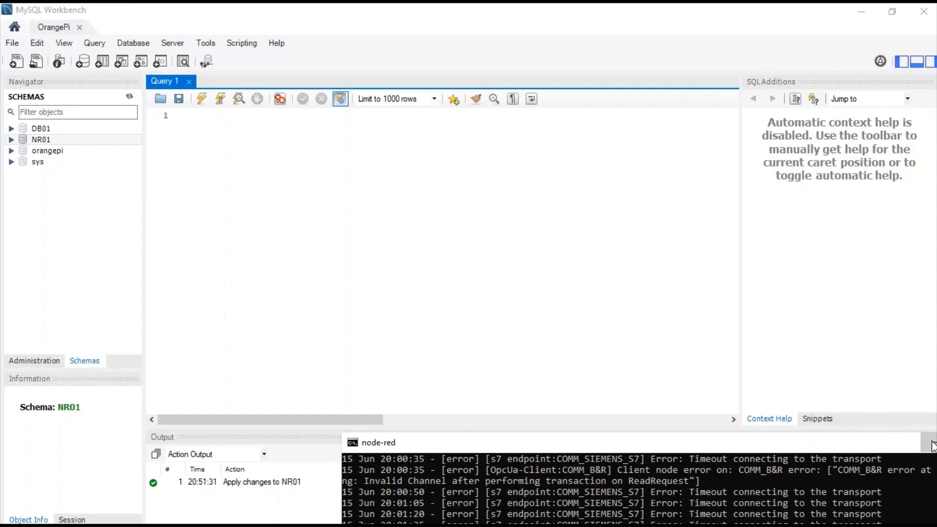
{"action": "left_click", "coordinate": [932, 442]}
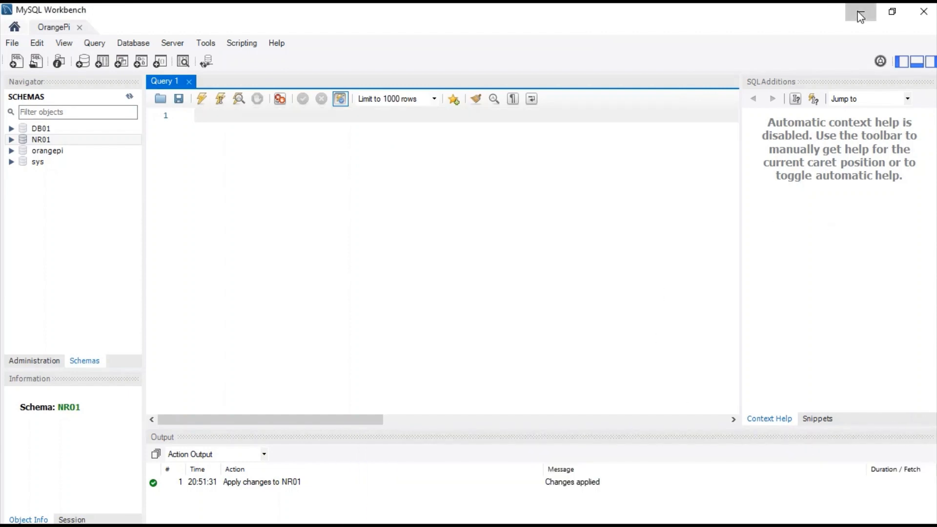
{"action": "left_click", "coordinate": [861, 12]}
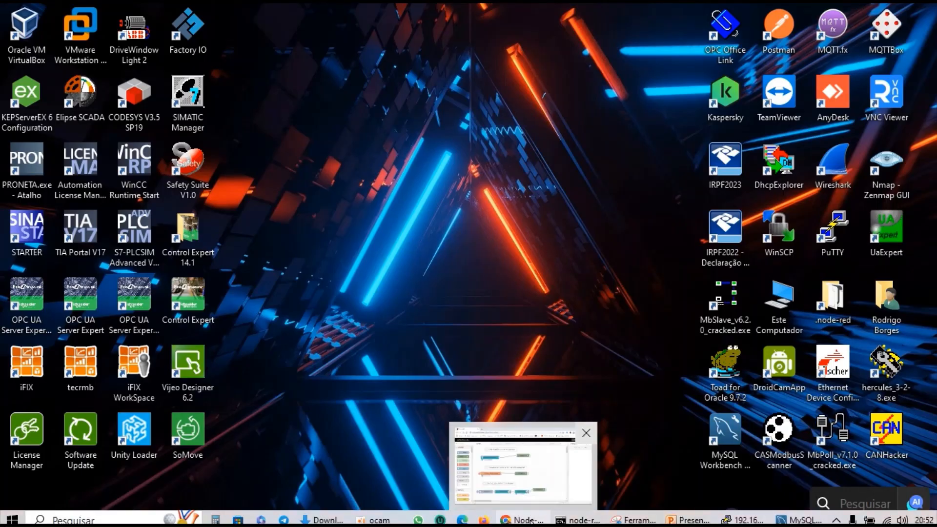
In Node-RED, enable debug 7 output and deploy past the unconfigured-node warning.
{"action": "left_click", "coordinate": [522, 519]}
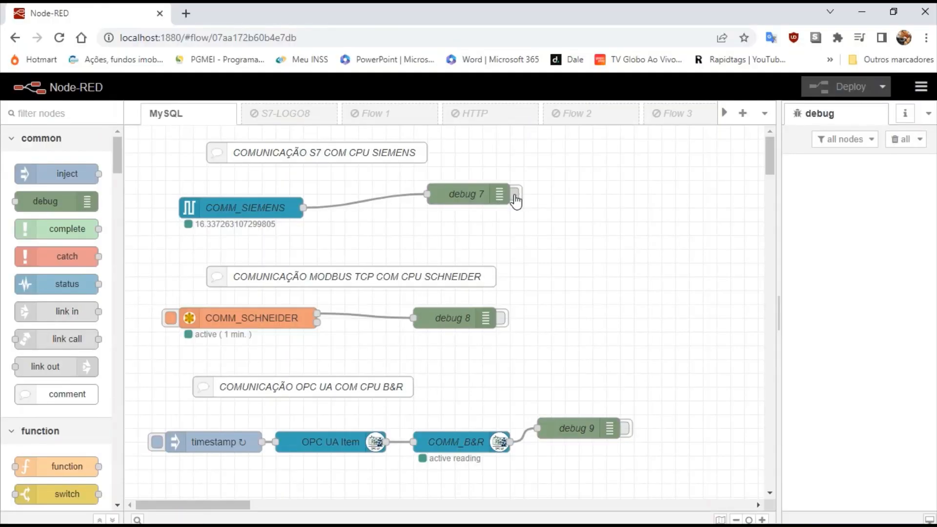
{"action": "left_click", "coordinate": [516, 195]}
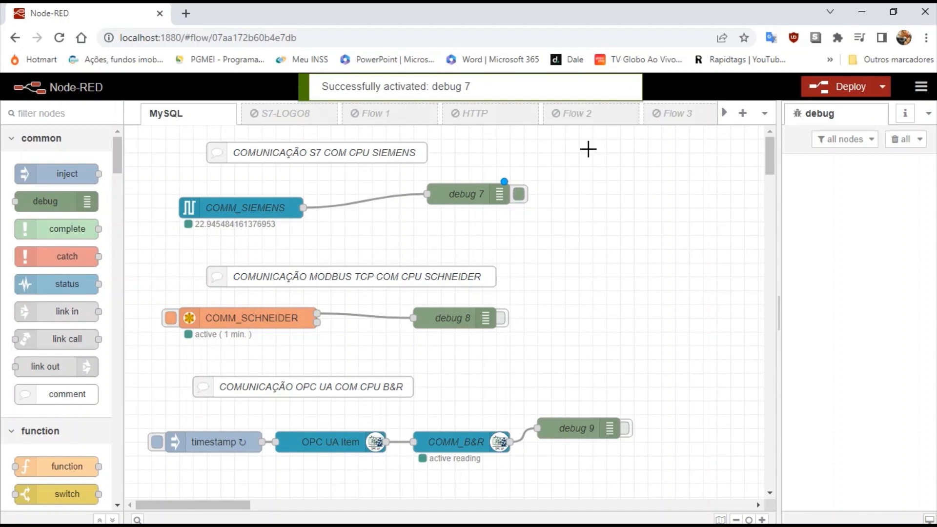
{"action": "left_click", "coordinate": [824, 87]}
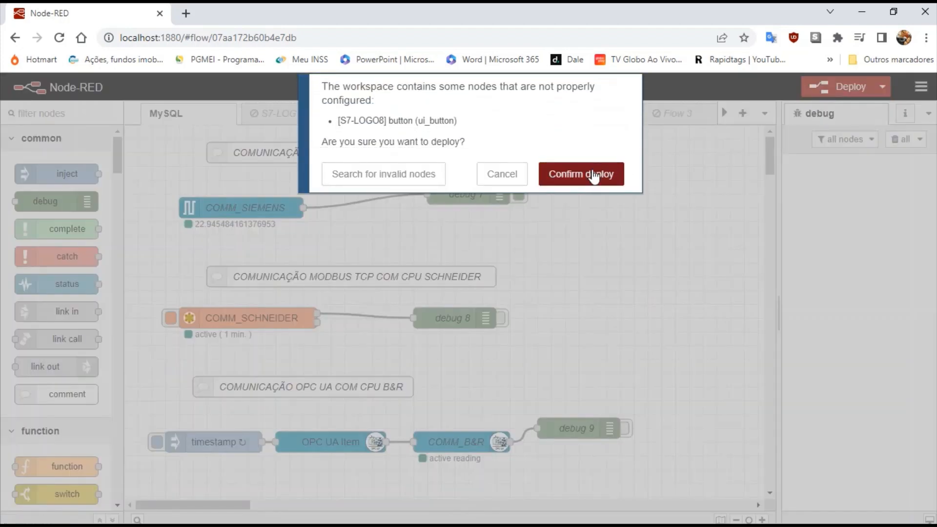
{"action": "left_click", "coordinate": [591, 172]}
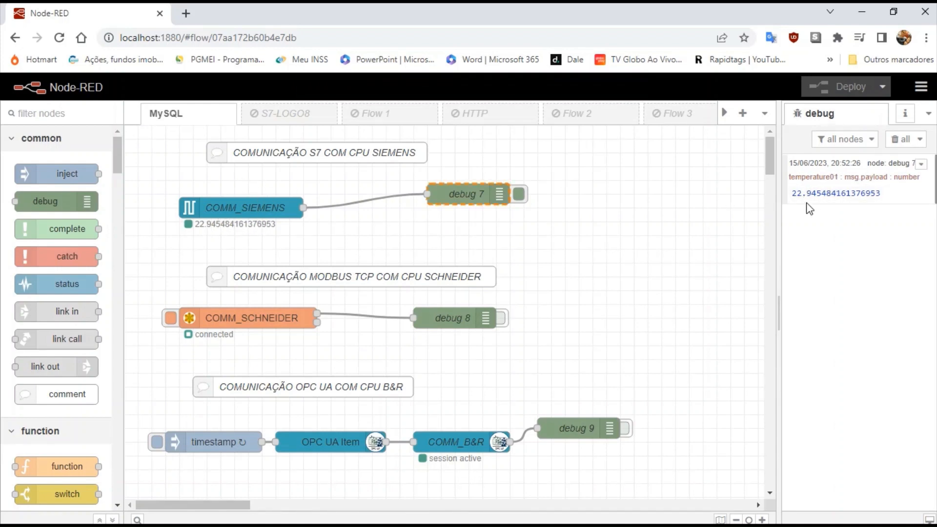
Enable debug 8 output and redeploy, confirming the warning.
{"action": "left_click", "coordinate": [502, 320]}
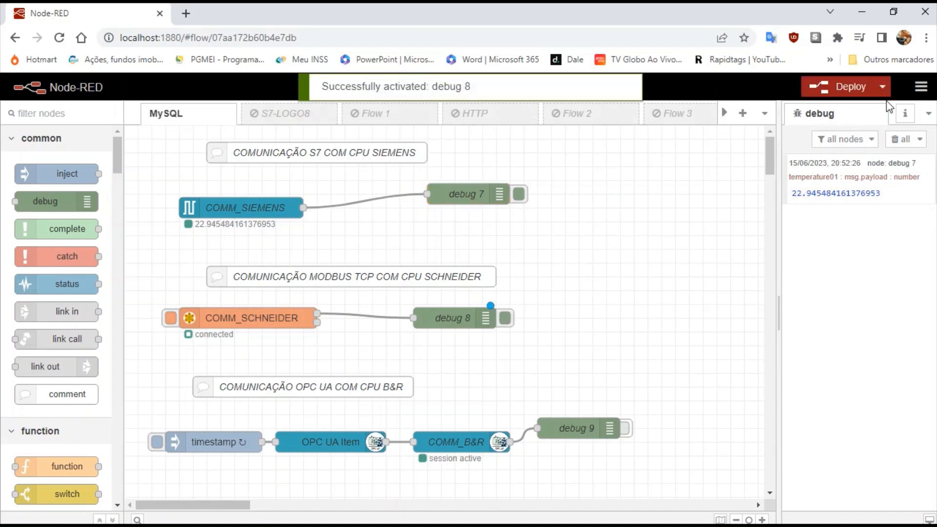
{"action": "left_click", "coordinate": [841, 88]}
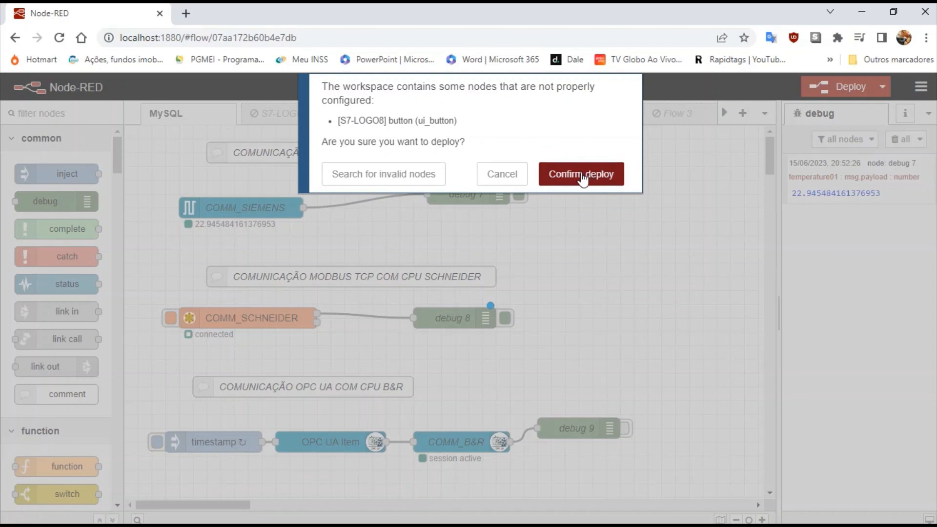
{"action": "left_click", "coordinate": [582, 176]}
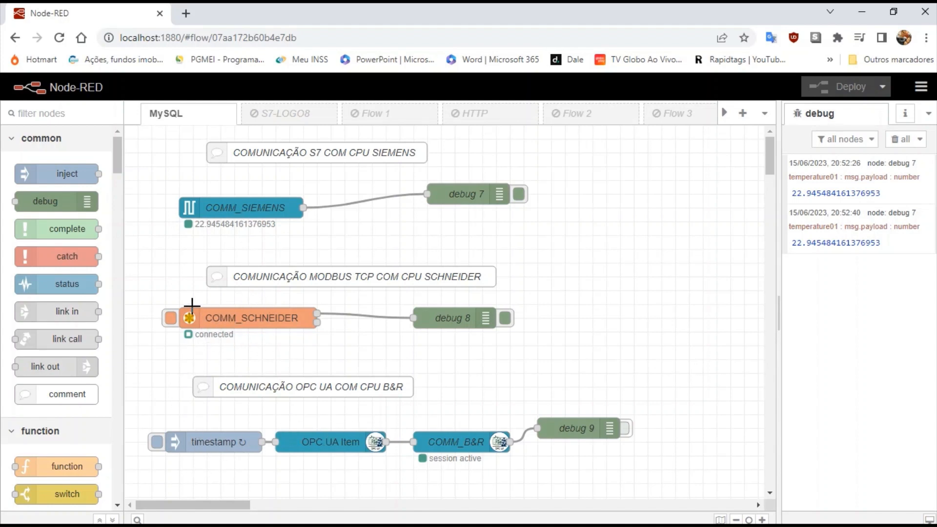
Trigger the Schneider read, inspect the debug 8 array, enable debug 9, and redeploy.
{"action": "left_click", "coordinate": [170, 323]}
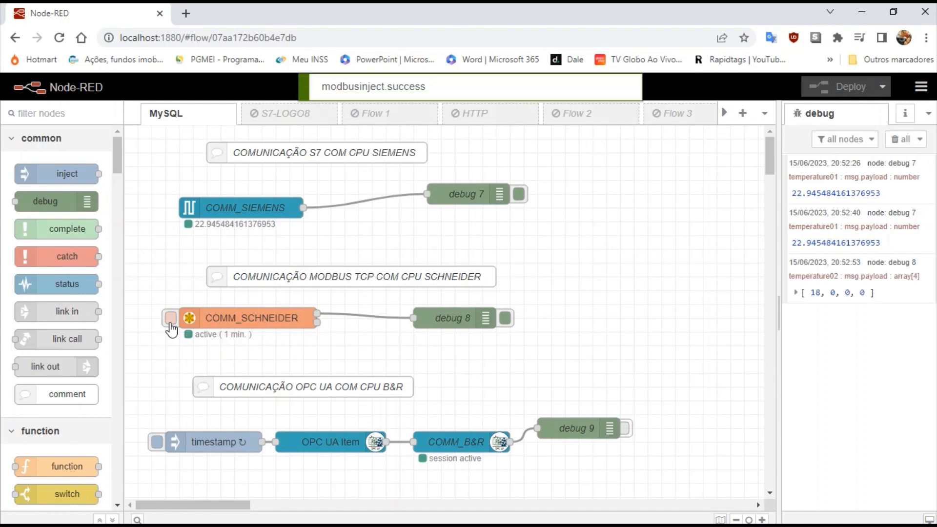
{"action": "left_click", "coordinate": [796, 292]}
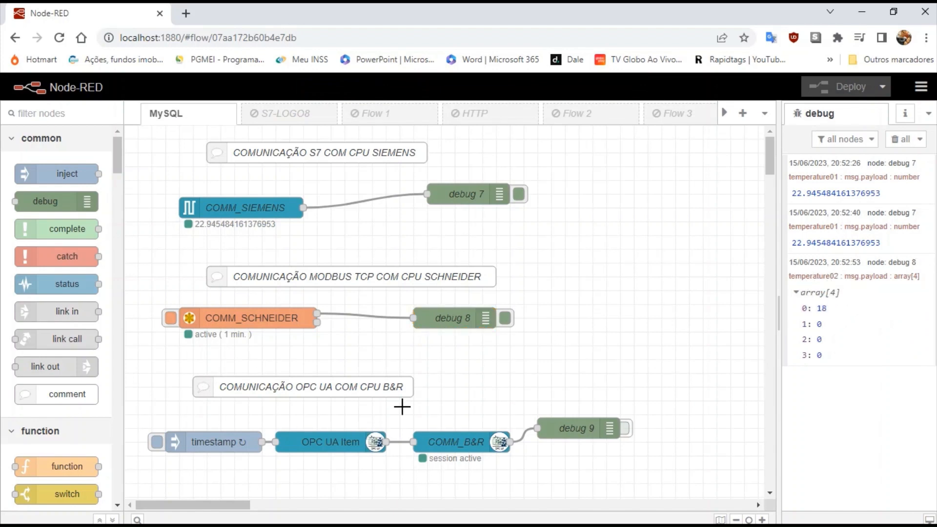
{"action": "left_click", "coordinate": [626, 428]}
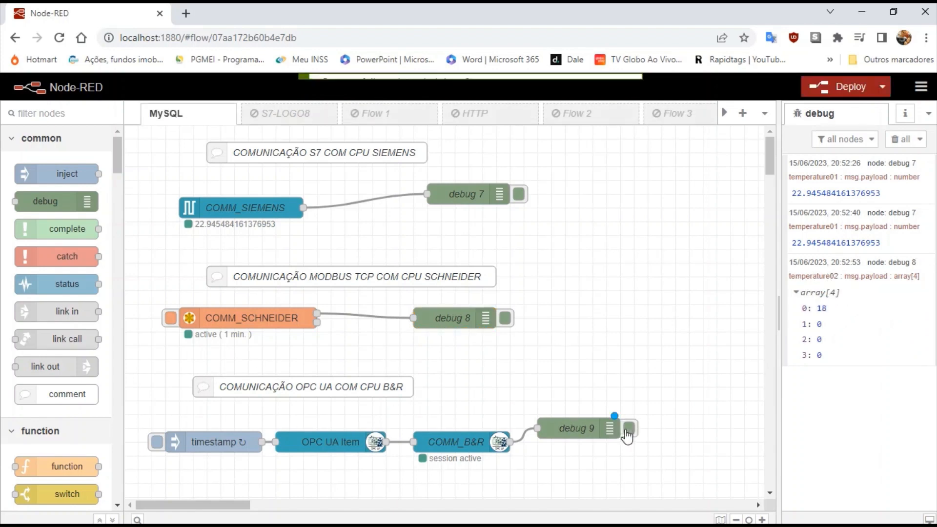
{"action": "left_click", "coordinate": [843, 87]}
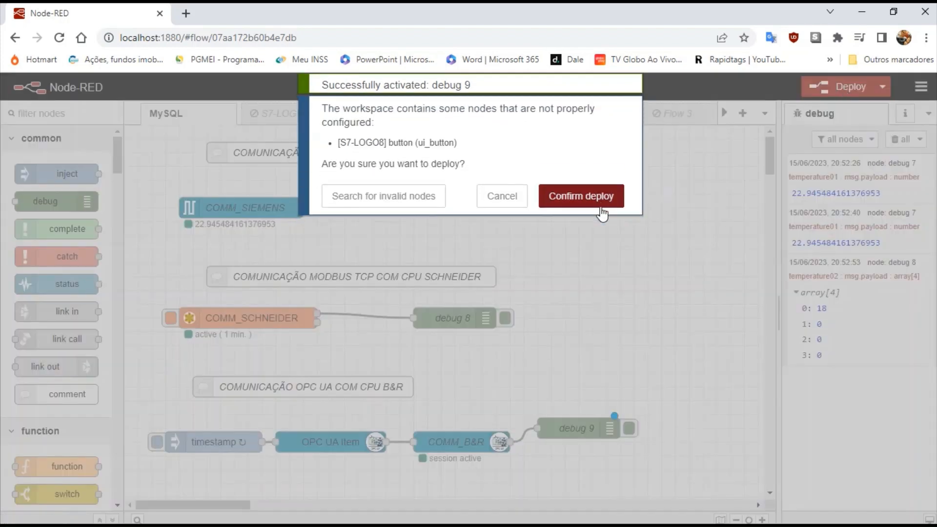
{"action": "left_click", "coordinate": [591, 174]}
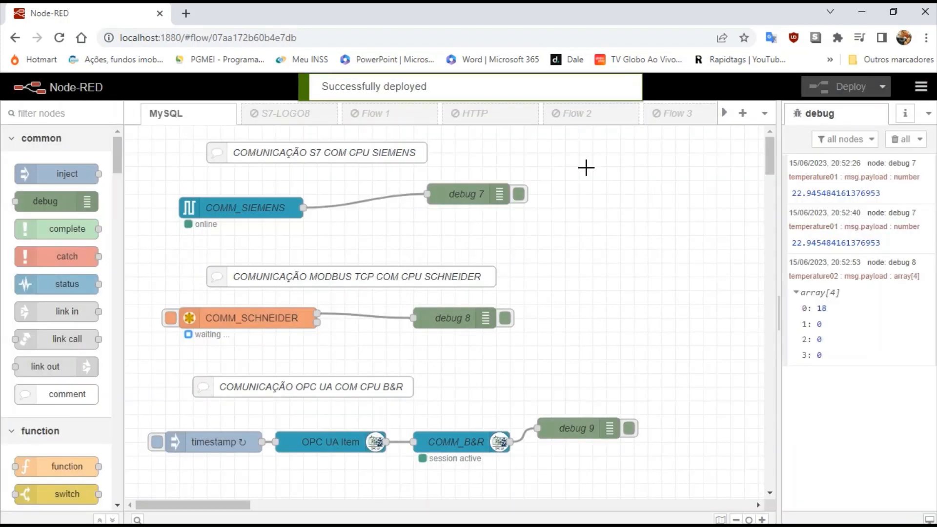
Clear the debug messages, fire the timestamp inject for the B&R read, then clear them again.
{"action": "left_click", "coordinate": [900, 139]}
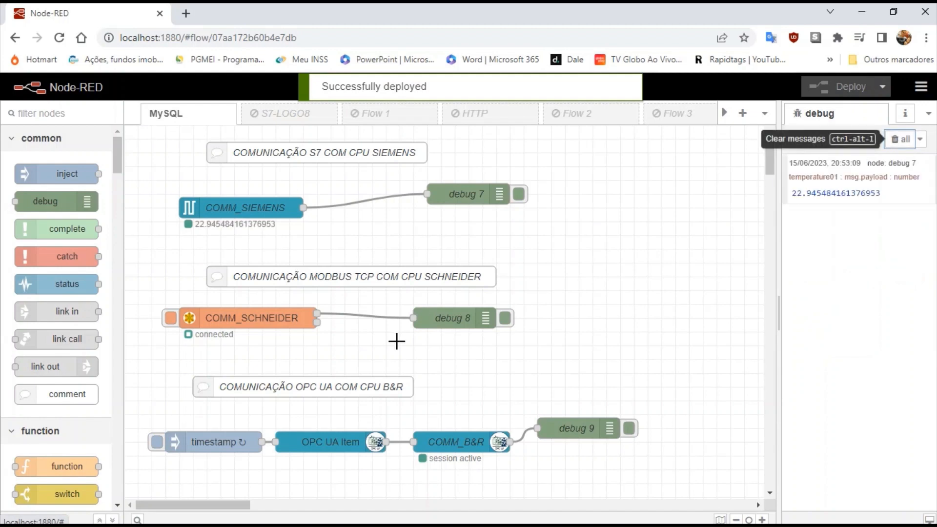
{"action": "left_click", "coordinate": [156, 442]}
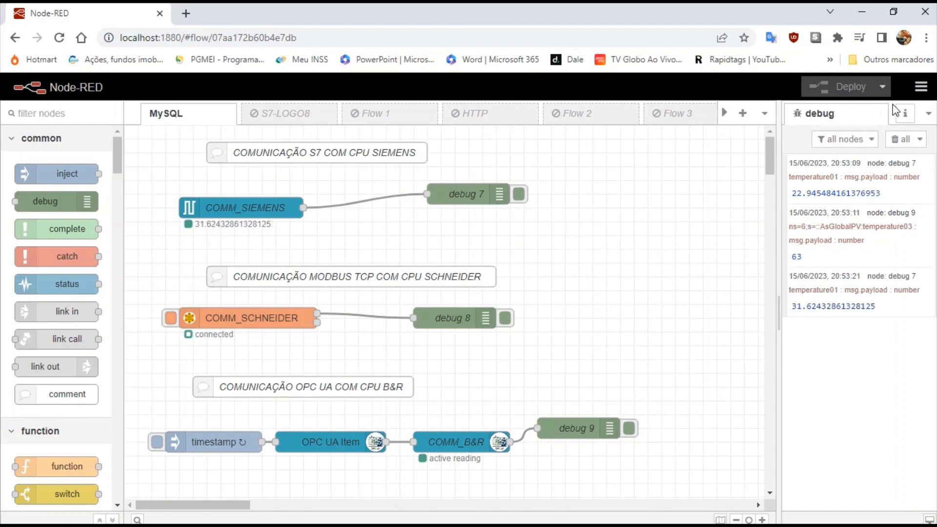
{"action": "left_click", "coordinate": [895, 143]}
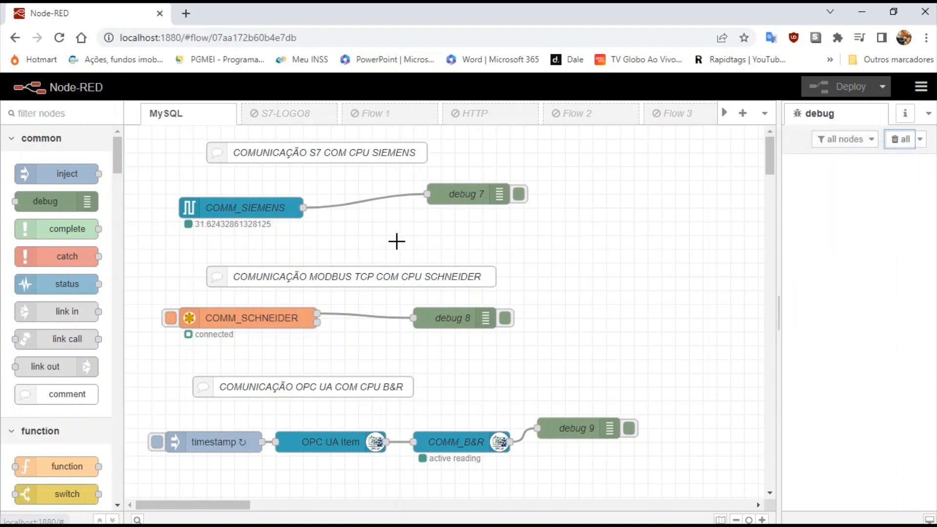
Place a storage mysql node right of debug 7, open it, and close the DB01 config unchanged.
{"action": "left_click_drag", "start_coordinate": [120, 173], "coordinate": [124, 303]}
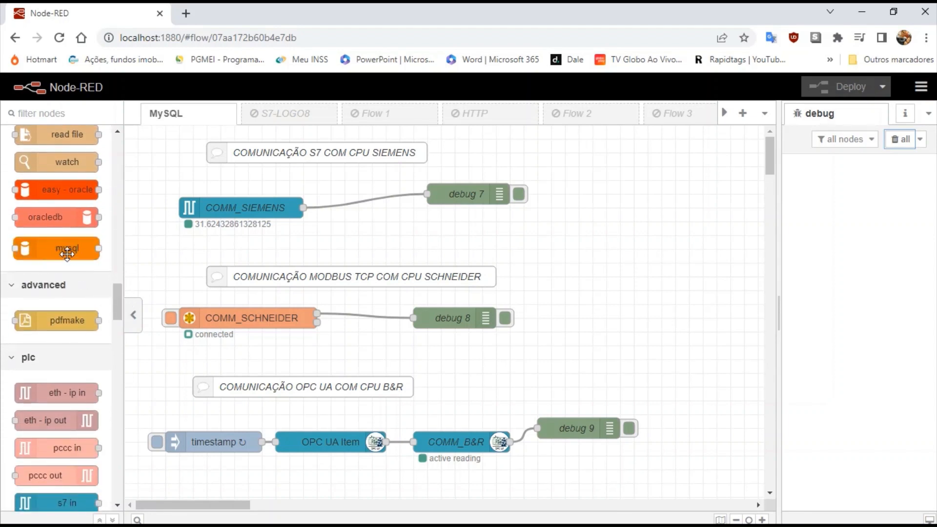
{"action": "mouse_move", "coordinate": [61, 250]}
{"action": "left_mouse_down"}
{"action": "mouse_move", "coordinate": [466, 193]}
{"action": "mouse_move", "coordinate": [533, 226]}
{"action": "mouse_move", "coordinate": [667, 263]}
{"action": "mouse_move", "coordinate": [681, 249]}
{"action": "left_mouse_up"}
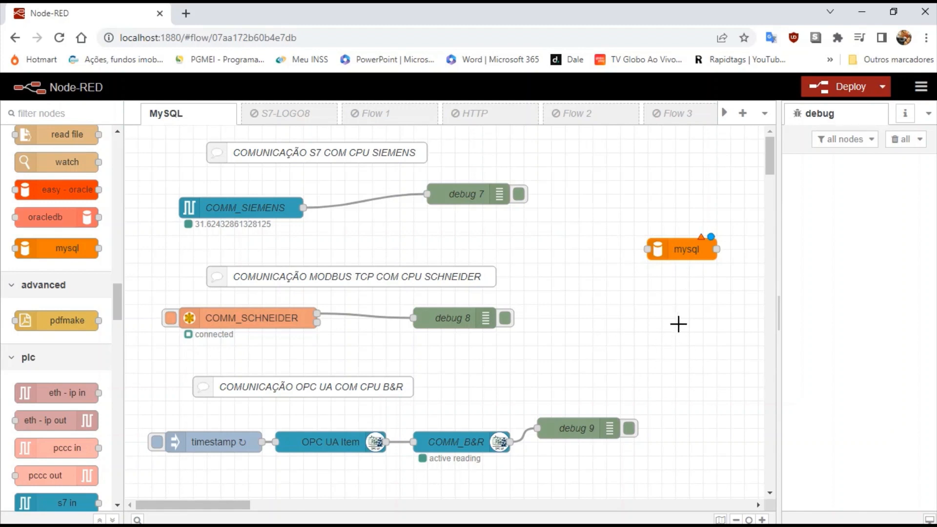
{"action": "double_click", "coordinate": [683, 248]}
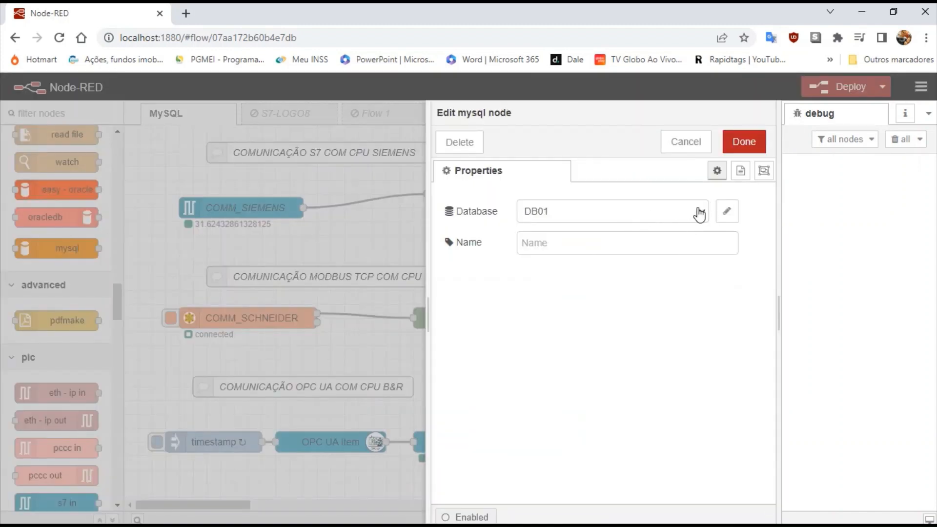
{"action": "left_click", "coordinate": [729, 213]}
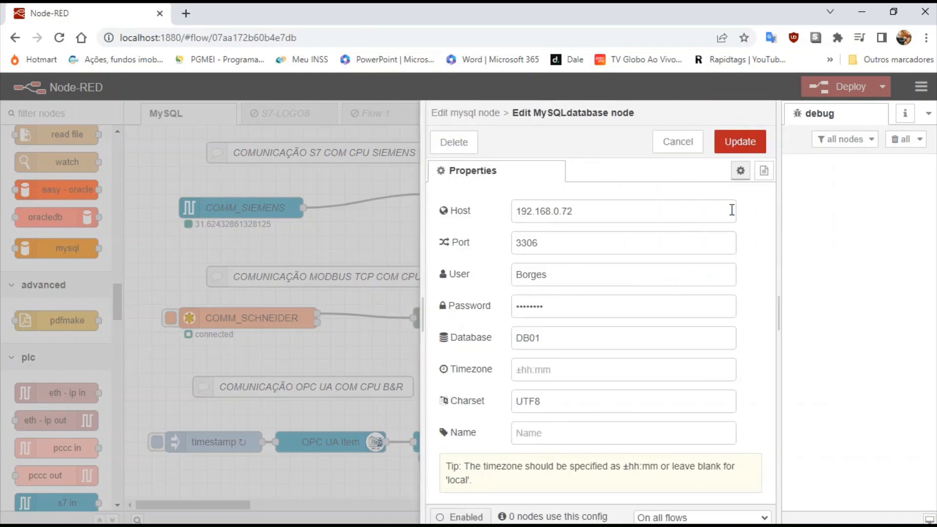
{"action": "left_click", "coordinate": [680, 141]}
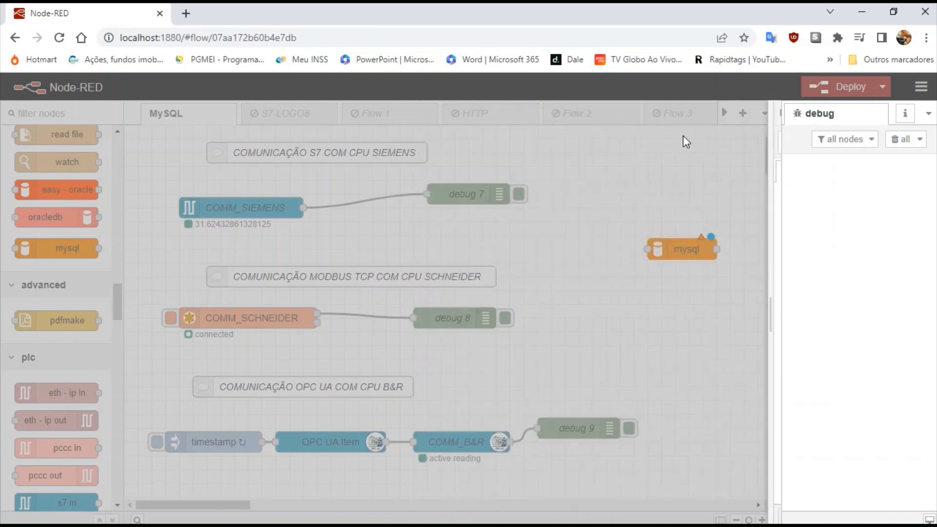
Add a new MySQL database connection and replace the default host 127.0.0.1 with 192.168.0.72.
{"action": "left_click", "coordinate": [683, 217]}
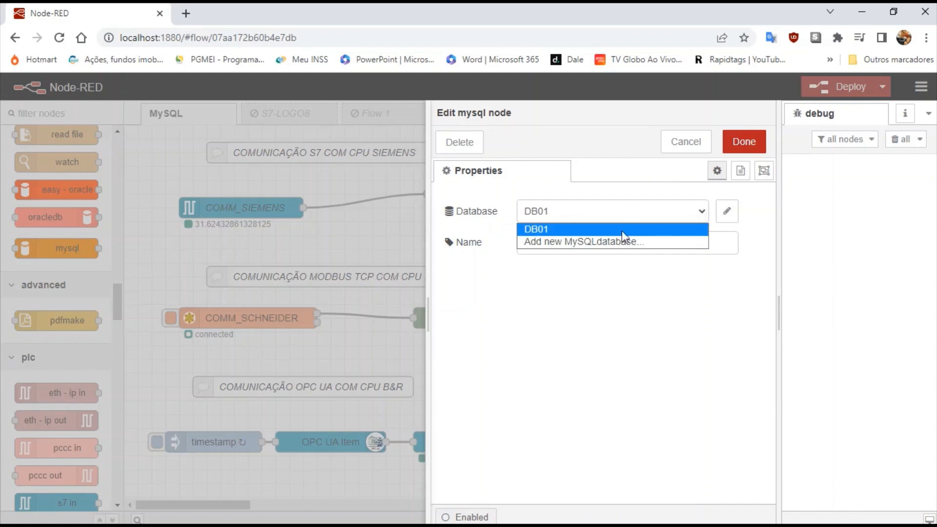
{"action": "left_click", "coordinate": [578, 240]}
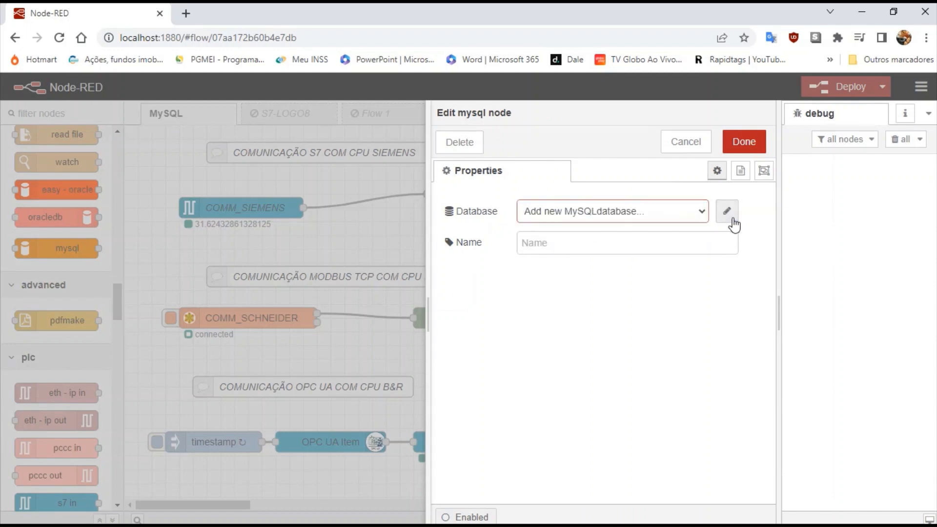
{"action": "left_click", "coordinate": [728, 214]}
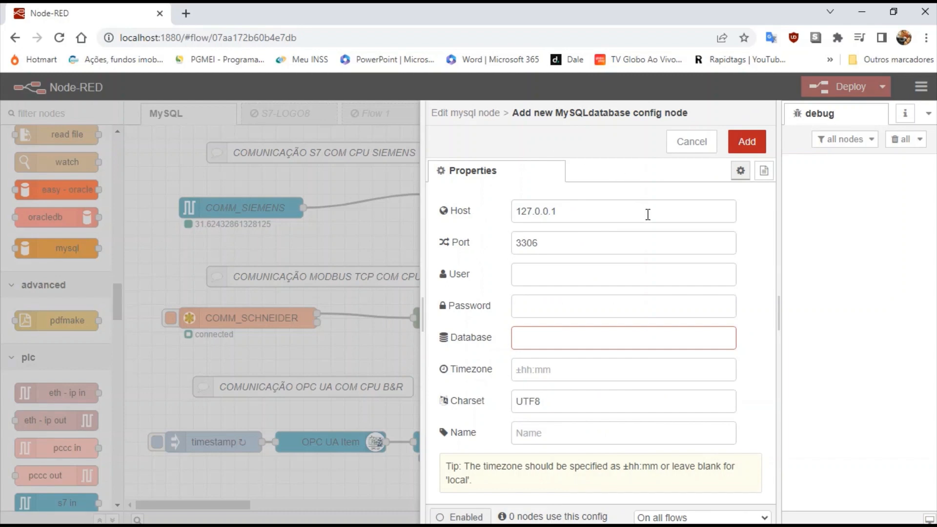
{"action": "left_click_drag", "start_coordinate": [648, 214], "coordinate": [474, 219]}
{"action": "key", "text": "BackSpace"}
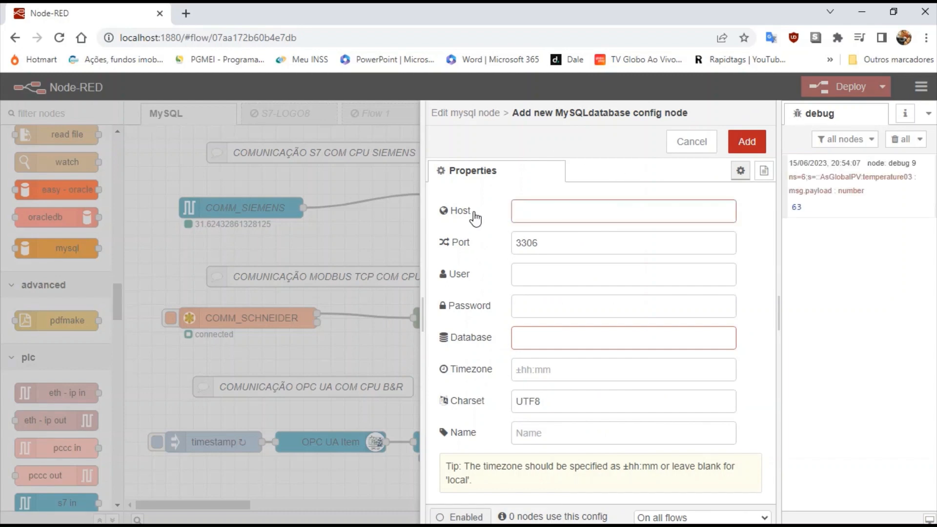
{"action": "type", "text": "192.168.0.72"}
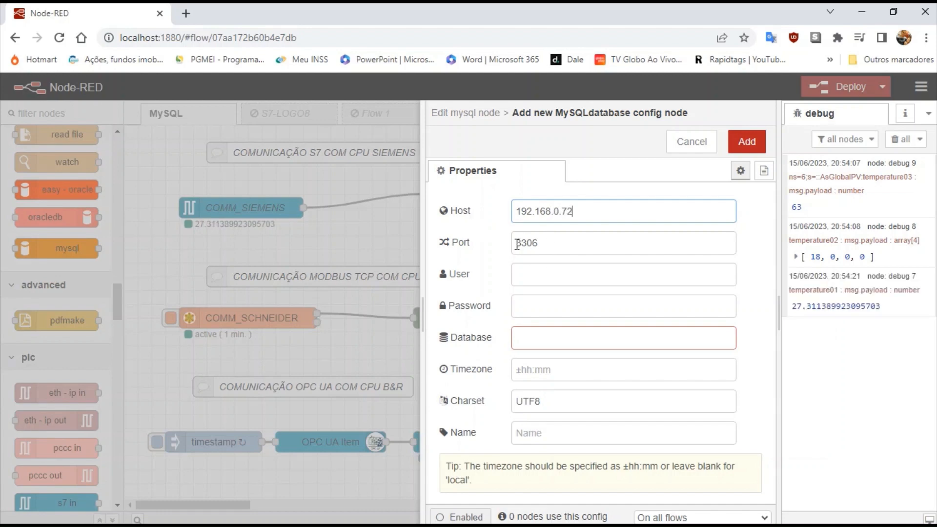
Enter the database user and password, set database NR01 after checking Workbench, and add the connection.
{"action": "left_click", "coordinate": [543, 277]}
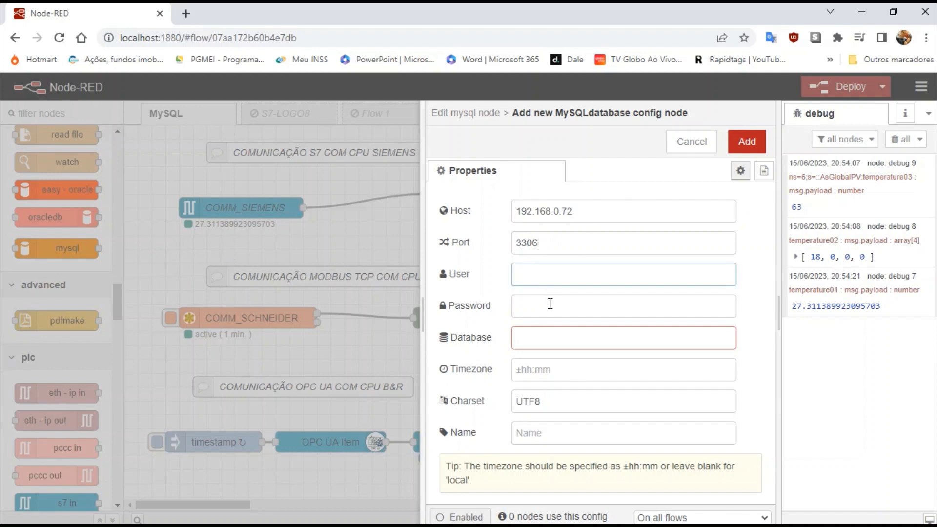
{"action": "left_click", "coordinate": [551, 304]}
{"action": "left_click", "coordinate": [561, 279]}
{"action": "left_click", "coordinate": [560, 307]}
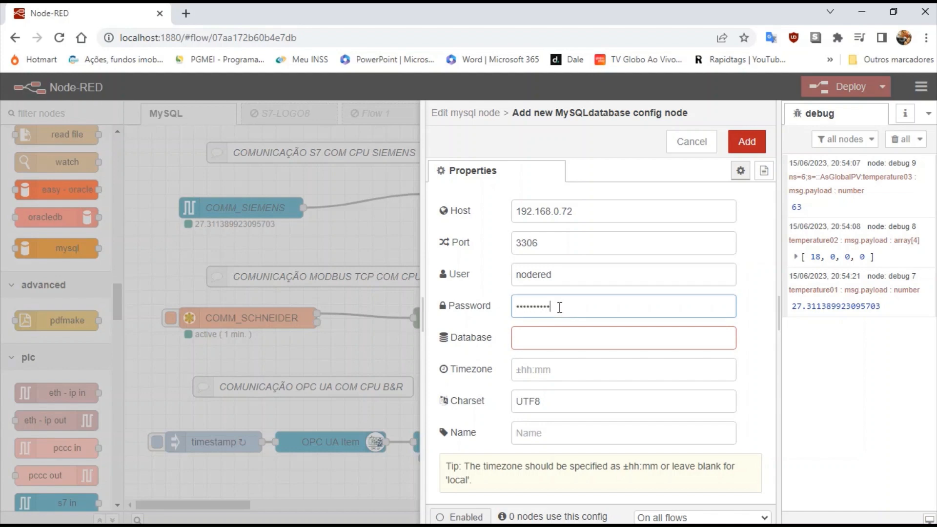
{"action": "left_click", "coordinate": [565, 339]}
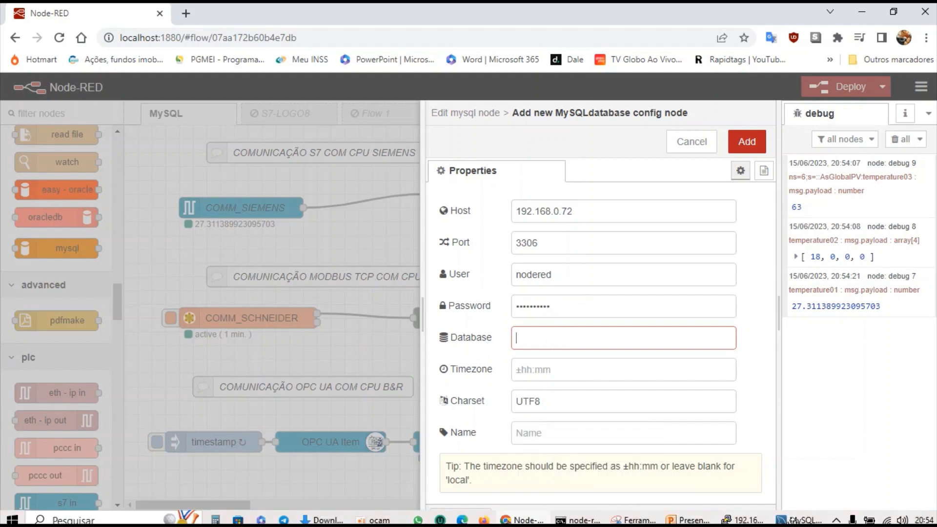
{"action": "left_click", "coordinate": [793, 519]}
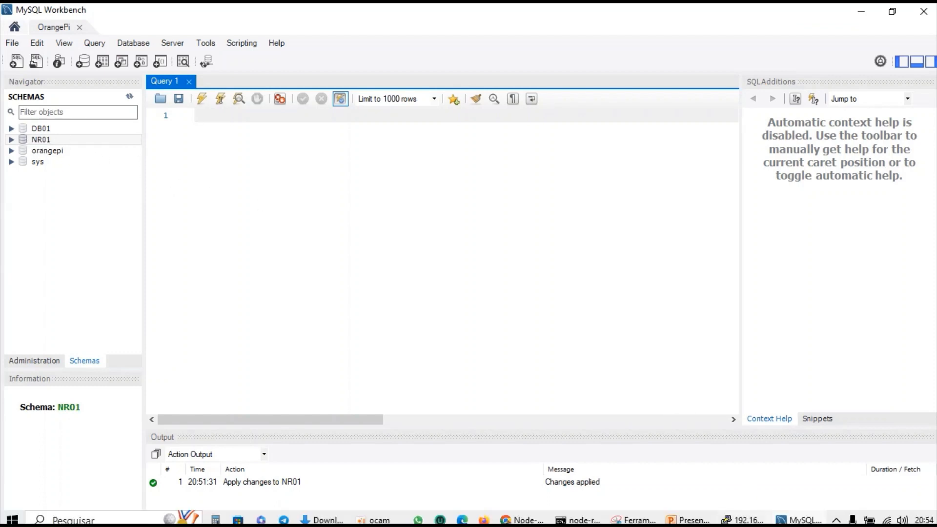
{"action": "mouse_move", "coordinate": [678, 519]}
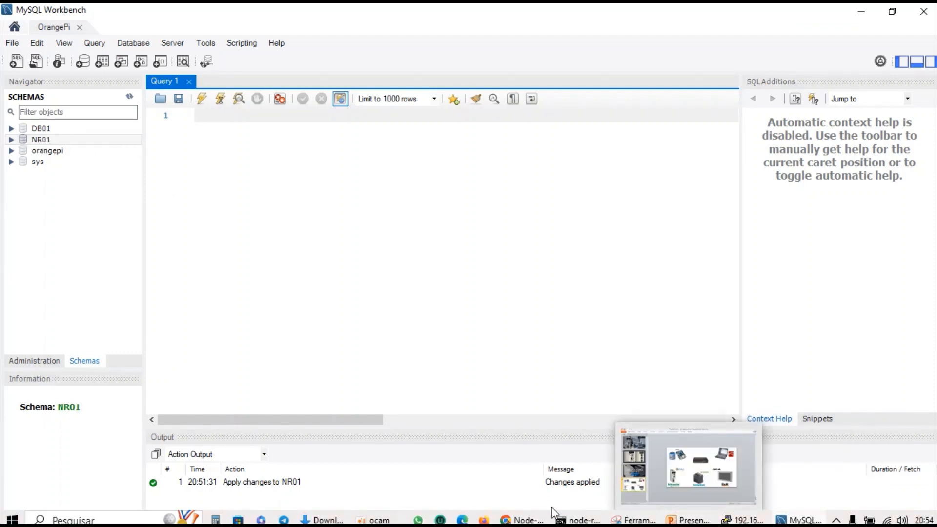
{"action": "left_click", "coordinate": [524, 519]}
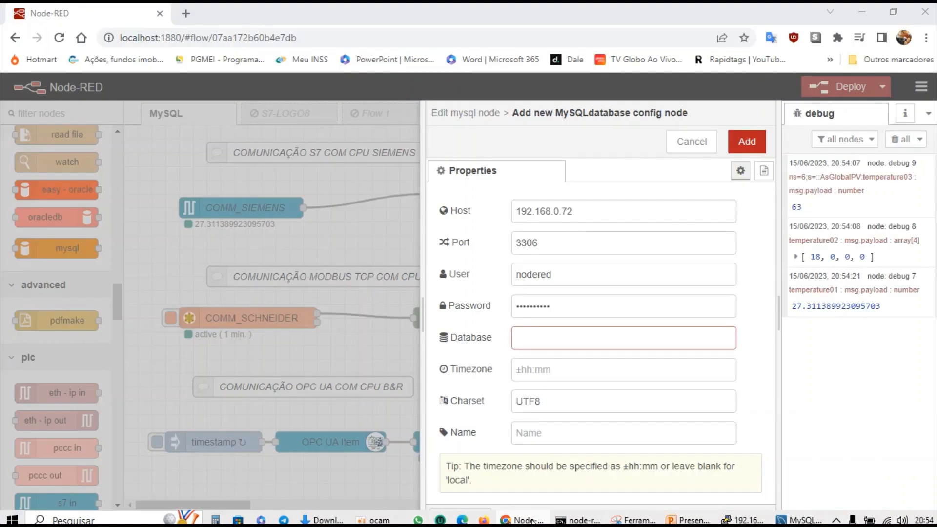
{"action": "left_click", "coordinate": [575, 336]}
{"action": "type", "text": "NR01"}
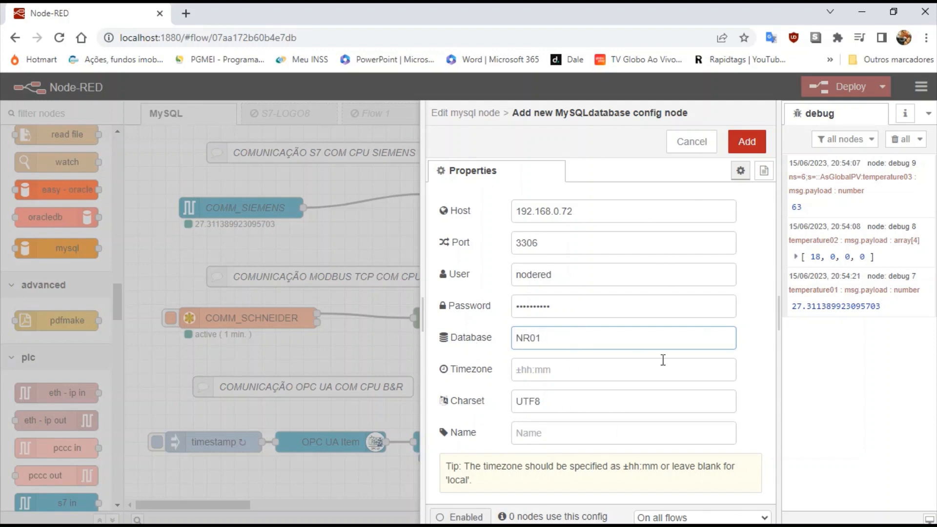
{"action": "left_click", "coordinate": [747, 141]}
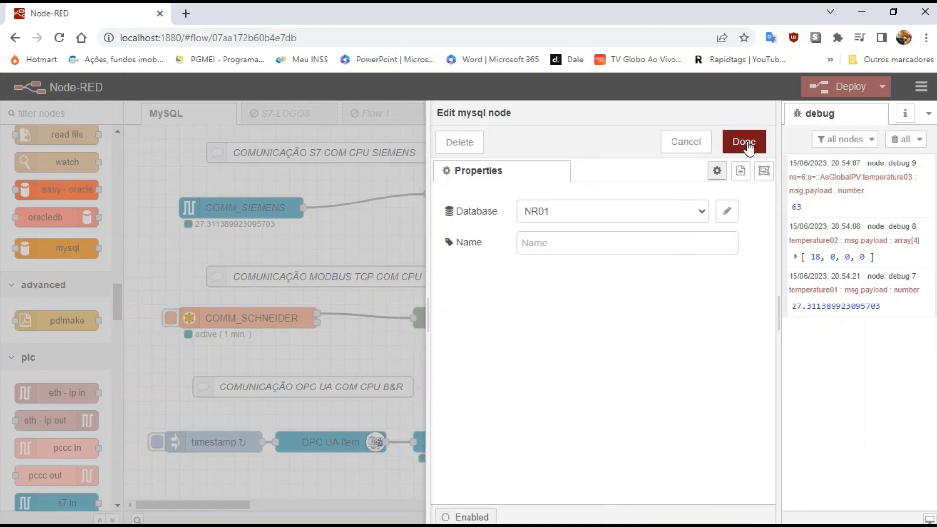
Finish the NR01 mysql node and deploy the flow, confirming despite unconfigured nodes.
{"action": "left_click", "coordinate": [744, 142]}
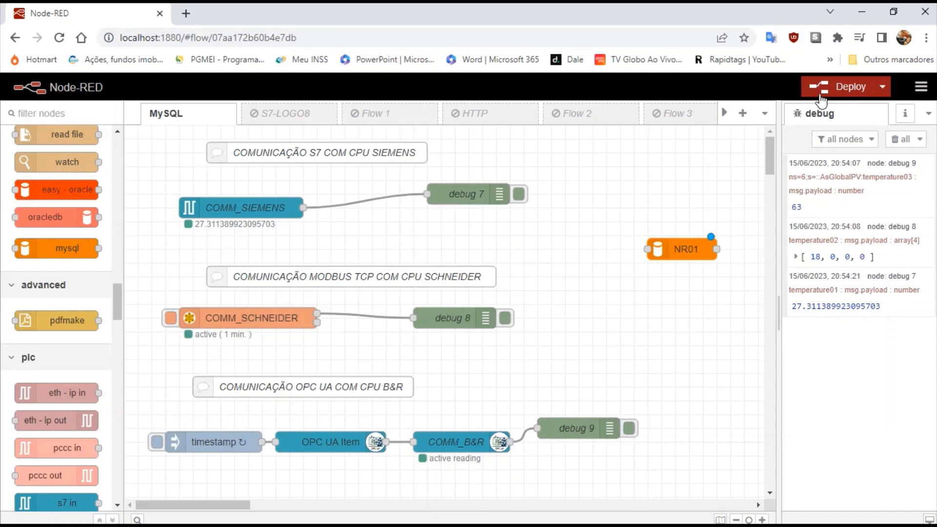
{"action": "left_click", "coordinate": [847, 83]}
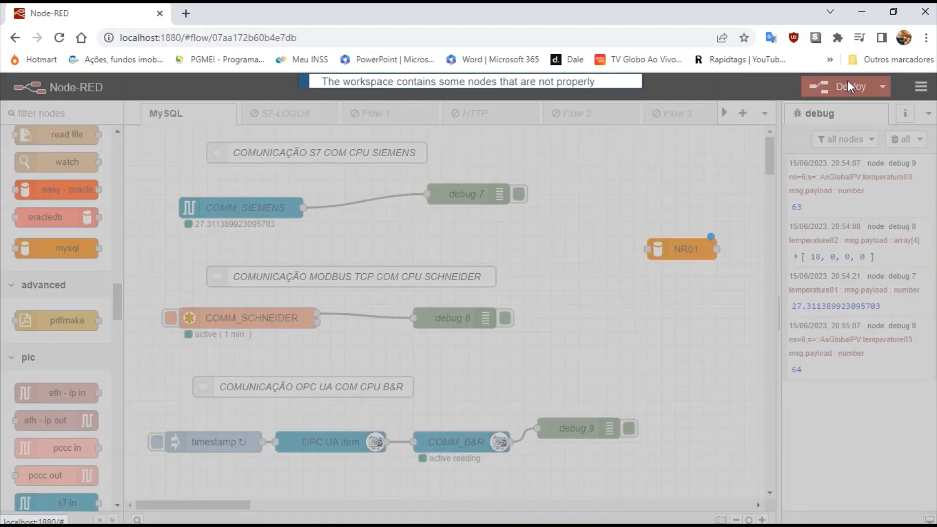
{"action": "left_click", "coordinate": [581, 174]}
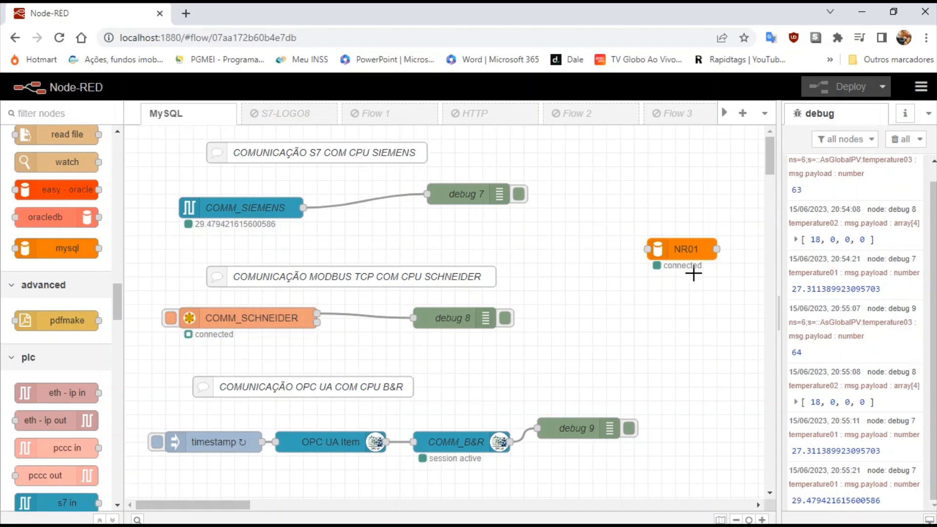
Glance at MySQL Workbench, then clear all messages from Node-RED's debug list.
{"action": "left_click", "coordinate": [807, 521]}
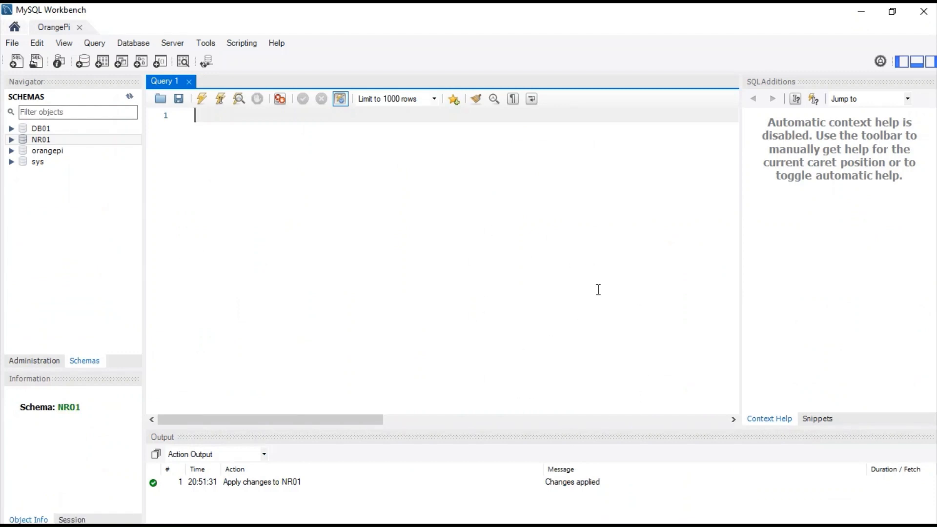
{"action": "mouse_move", "coordinate": [757, 520]}
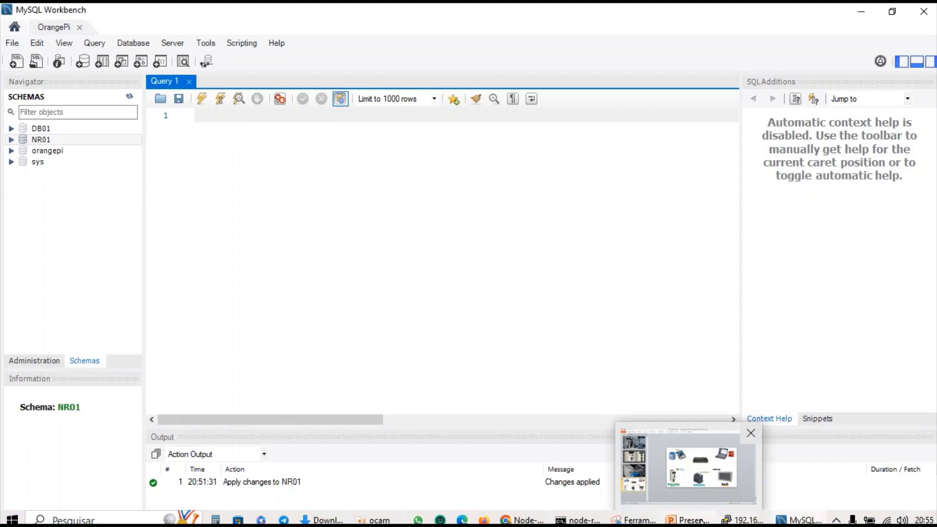
{"action": "left_click", "coordinate": [542, 520]}
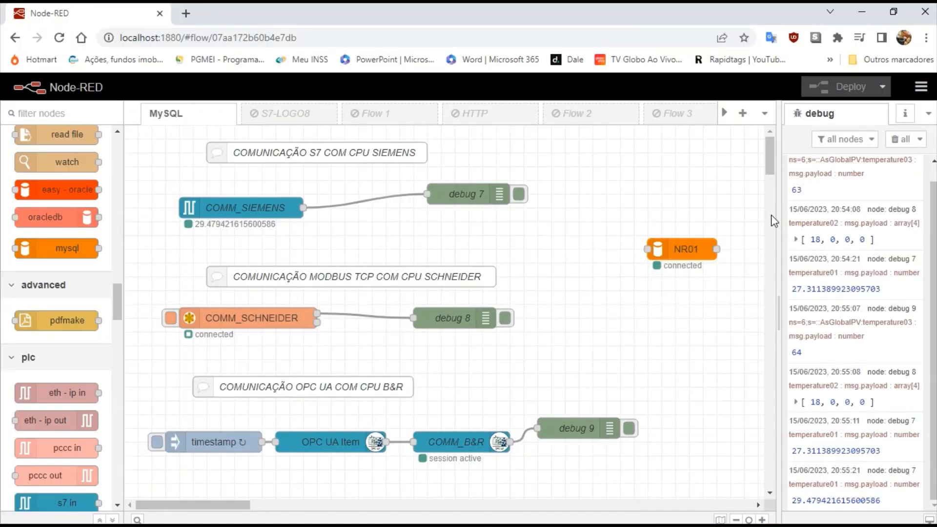
{"action": "left_click", "coordinate": [895, 141]}
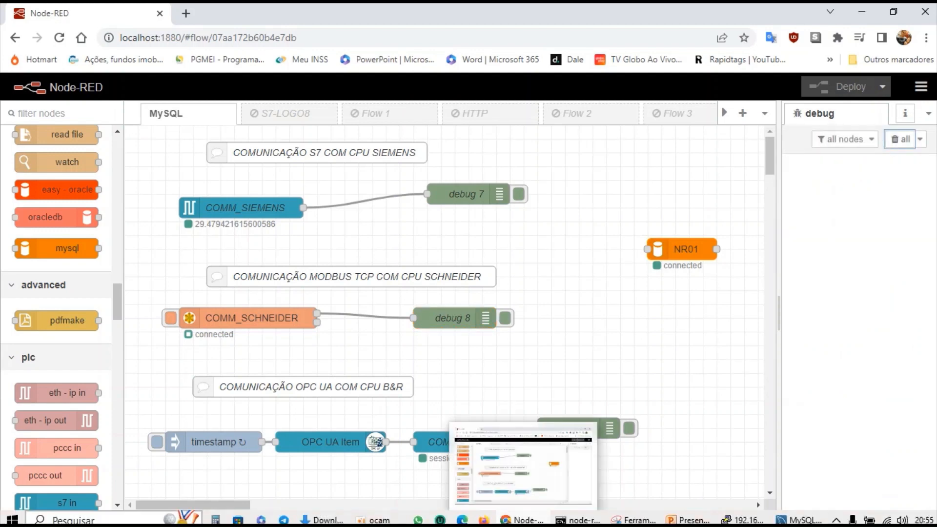
{"action": "left_click", "coordinate": [12, 519]}
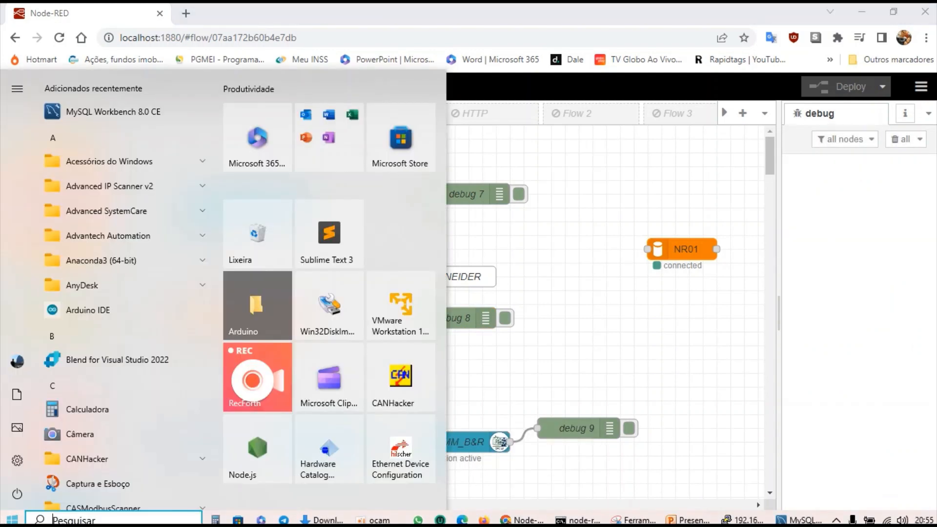
Launch a blank Notepad (Bloco de Notas) from Windows accessories, nudge it down, and return to Node-RED.
{"action": "left_click", "coordinate": [129, 162]}
{"action": "left_click", "coordinate": [117, 215]}
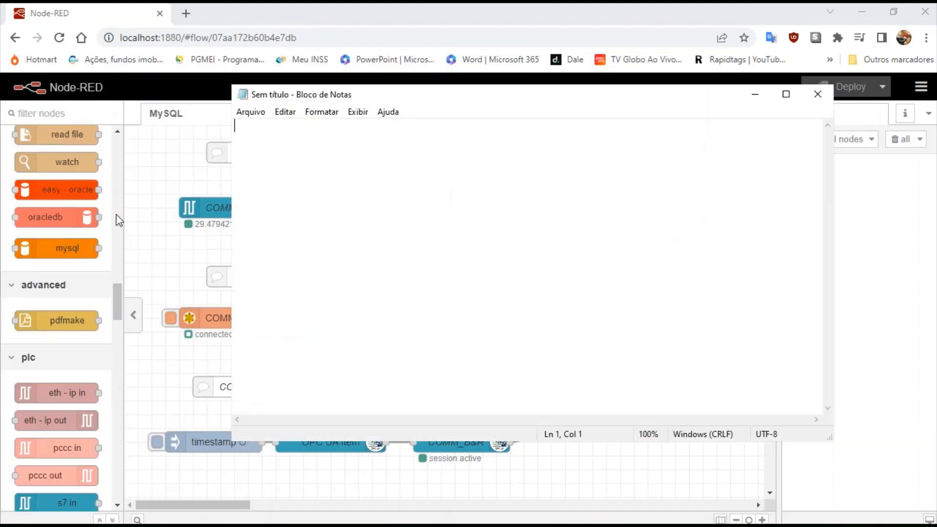
{"action": "left_click_drag", "start_coordinate": [577, 101], "coordinate": [580, 117]}
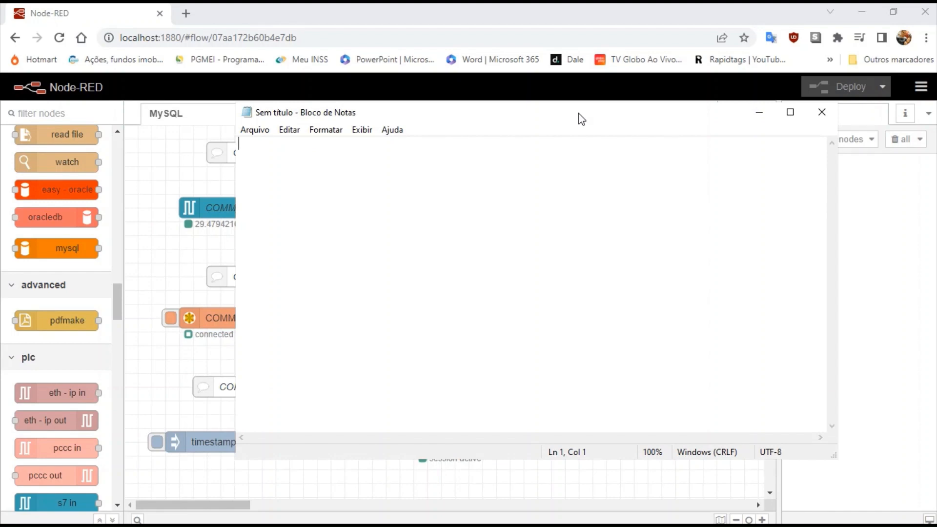
{"action": "left_click", "coordinate": [159, 166]}
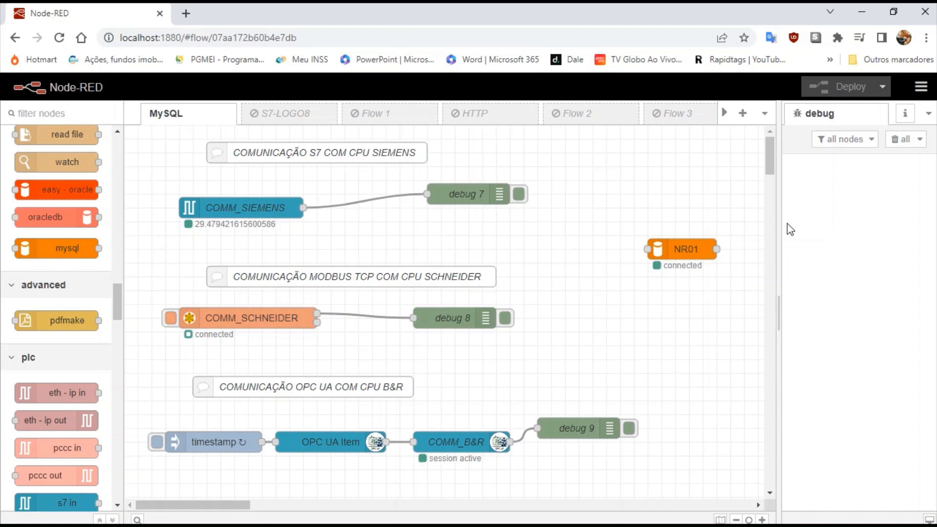
Drag the workspace/sidebar divider left to widen Node-RED's debug panel.
{"action": "left_click_drag", "start_coordinate": [778, 226], "coordinate": [744, 224]}
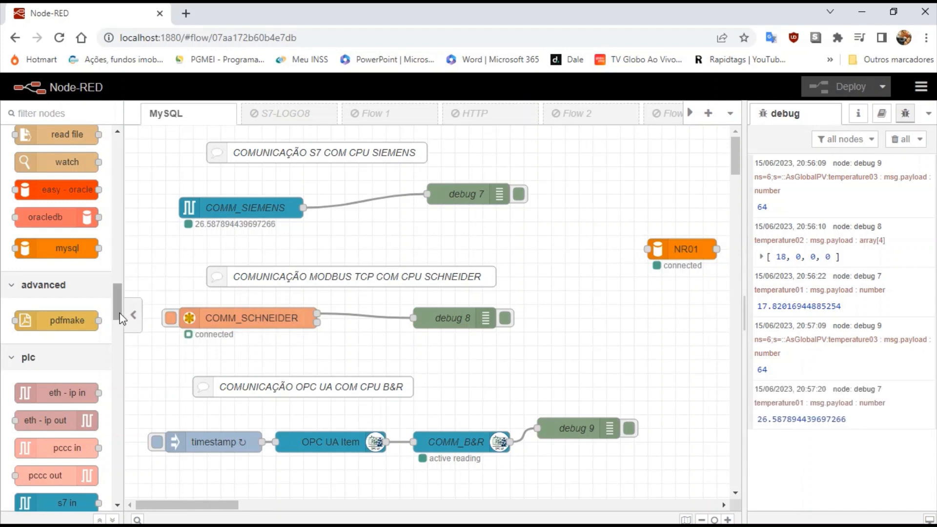
Bring Notepad forward, make it narrower, and move it left over the flow.
{"action": "mouse_move", "coordinate": [312, 523]}
{"action": "left_click", "coordinate": [787, 516]}
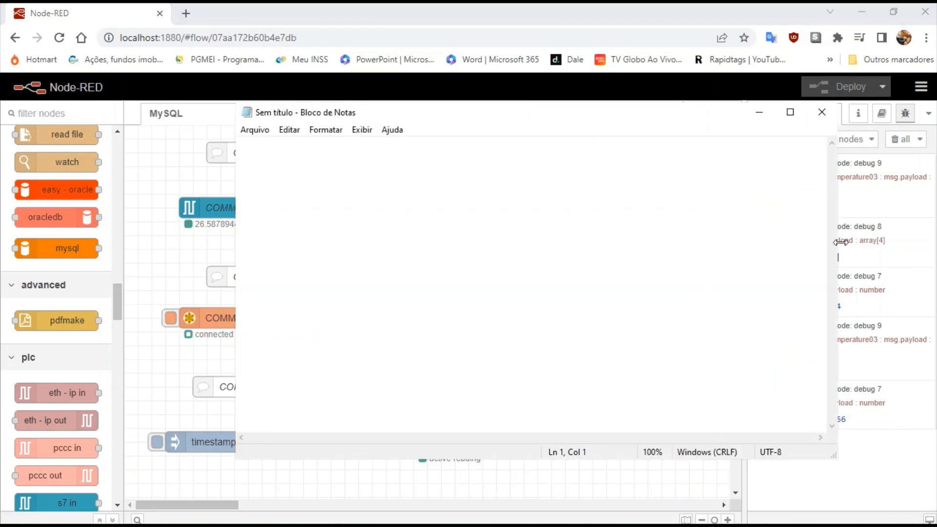
{"action": "left_click_drag", "start_coordinate": [837, 241], "coordinate": [636, 232]}
{"action": "left_click_drag", "start_coordinate": [468, 125], "coordinate": [399, 129]}
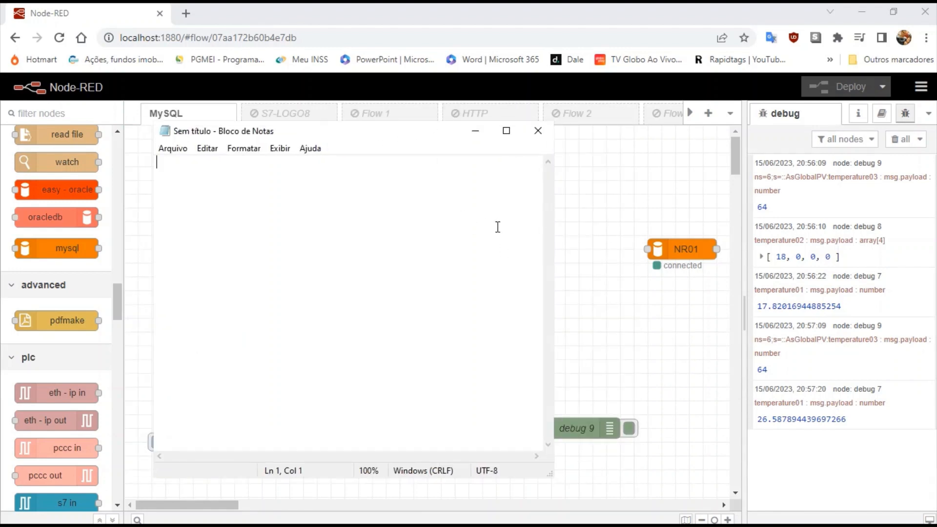
Check the NR01 schema in Workbench, minimize PuTTY, and put Notepad in front of Node-RED.
{"action": "left_click", "coordinate": [761, 520]}
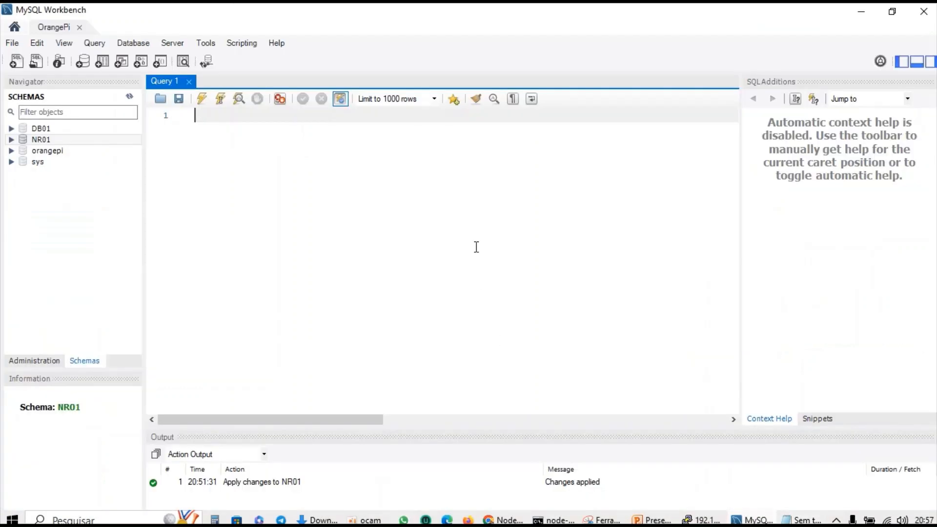
{"action": "left_click", "coordinate": [702, 520]}
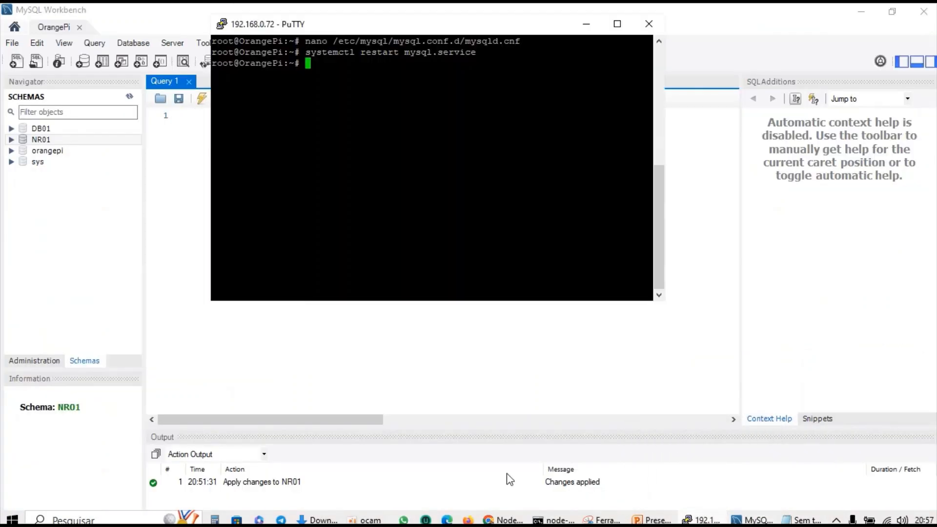
{"action": "left_click", "coordinate": [585, 29]}
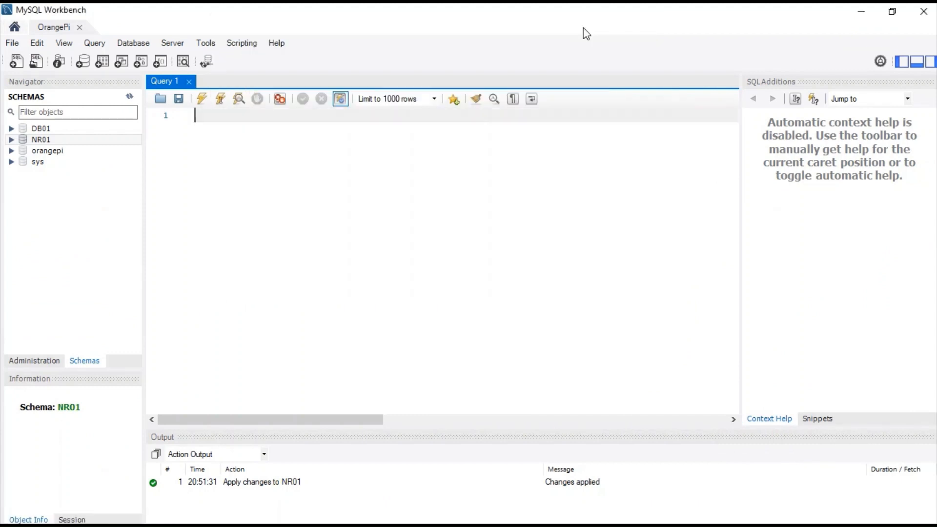
{"action": "mouse_move", "coordinate": [651, 520]}
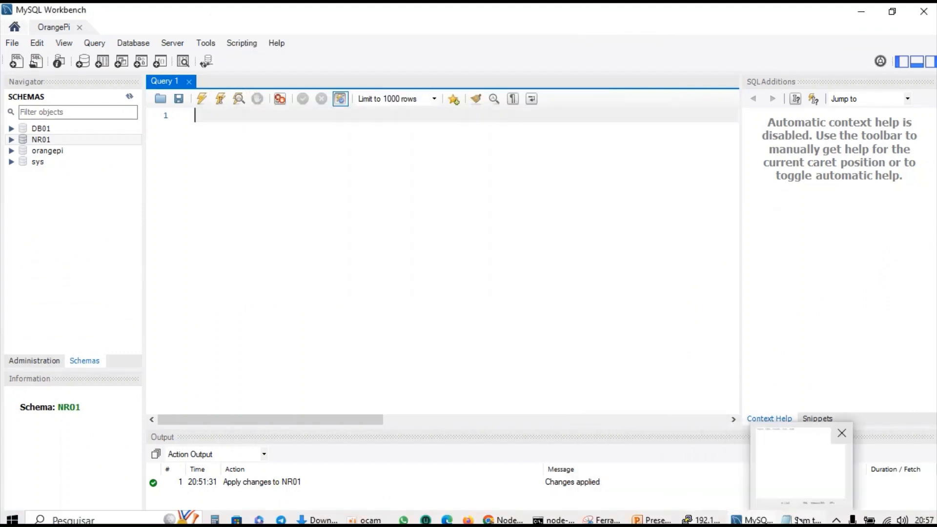
{"action": "mouse_move", "coordinate": [568, 517]}
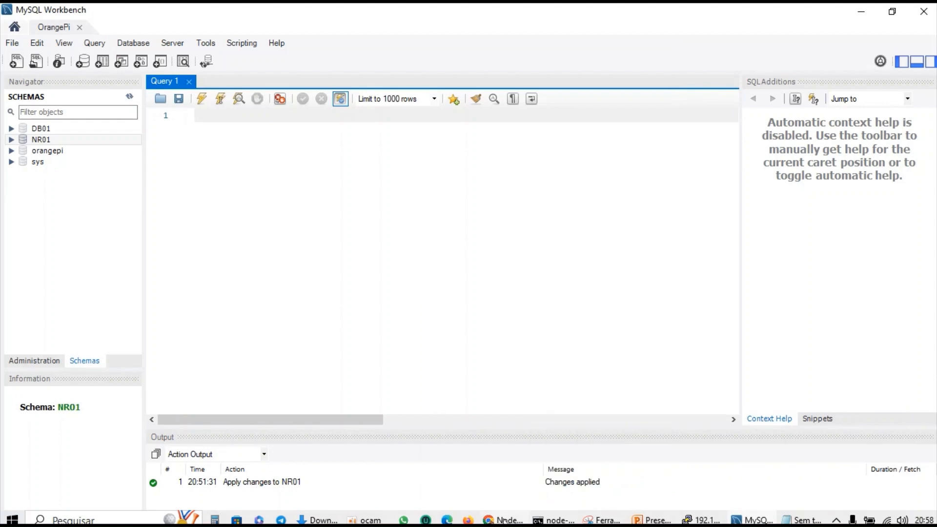
{"action": "left_click", "coordinate": [505, 520]}
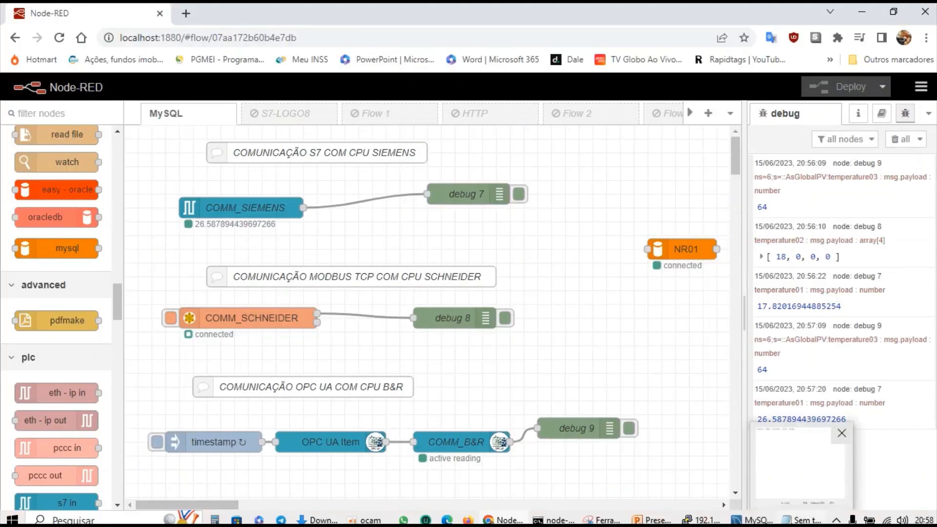
{"action": "left_click", "coordinate": [805, 520]}
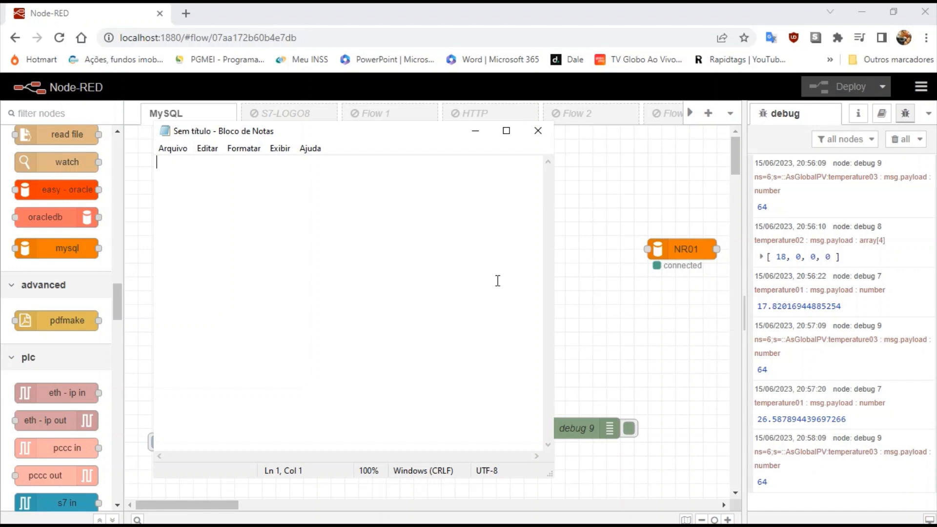
Type 'CREATE TABLE NR01(' in Notepad, fixing a typo, then 'P_Id' on an indented new line.
{"action": "type", "text": "CREA"}
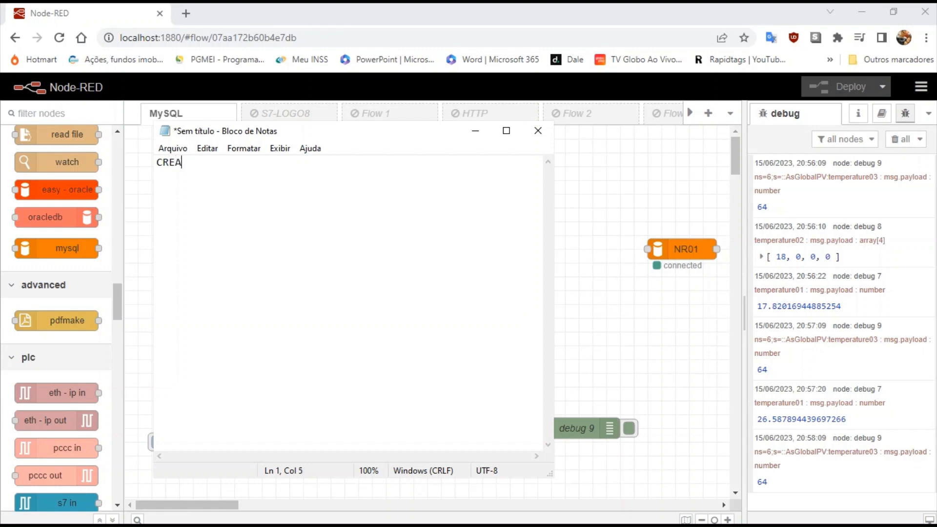
{"action": "type", "text": "TE TBLE"}
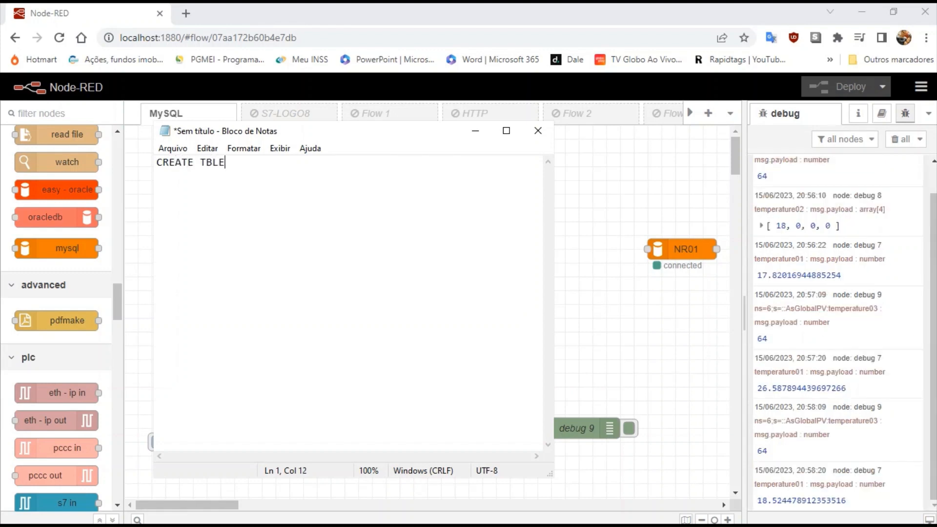
{"action": "key", "text": "BackSpace"}
{"action": "key", "text": "BackSpace"}
{"action": "key", "text": "BackSpace"}
{"action": "type", "text": "ABLE NR01("}
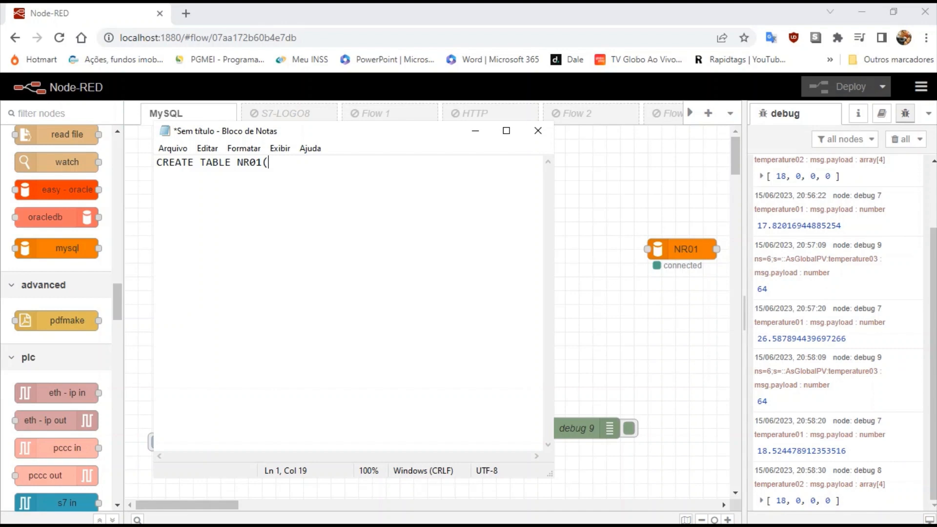
{"action": "key", "text": "Return"}
{"action": "key", "text": "Tab"}
{"action": "type", "text": "P_Id NOT NULL Aut"}
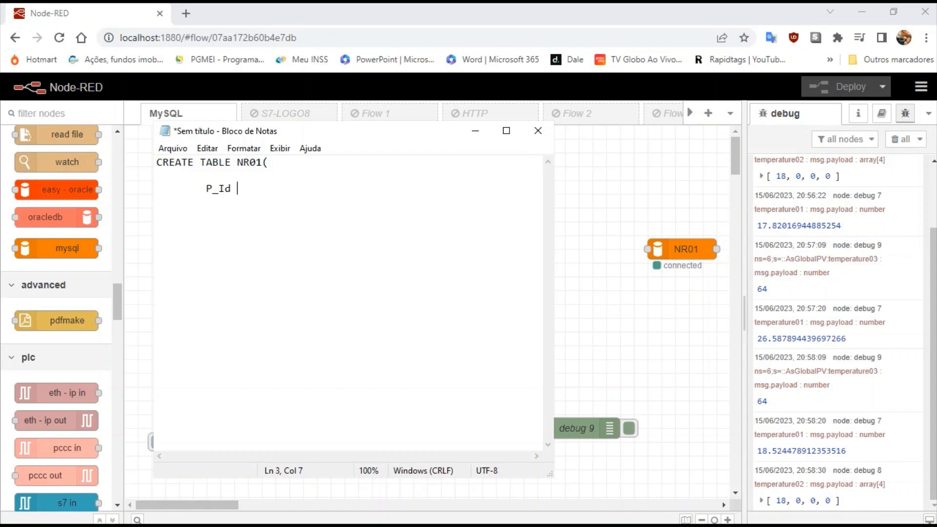
Complete the P_Id line with NOT NULL AUTO_INCREMENT PRIMARY KEY.
{"action": "type", "text": "NOT NULL Aut"}
{"action": "key", "text": "BackSpace"}
{"action": "key", "text": "BackSpace"}
{"action": "type", "text": "UTO"}
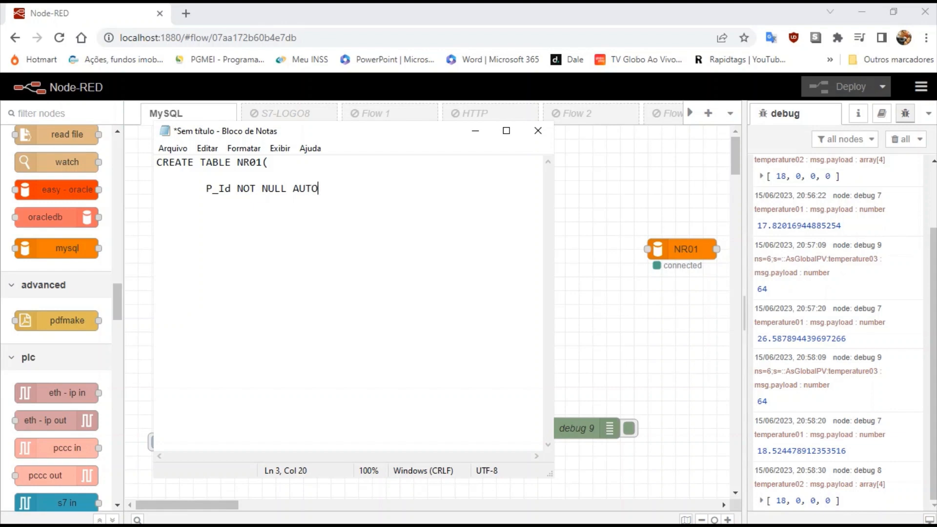
{"action": "type", "text": "_INCREMENT PR"}
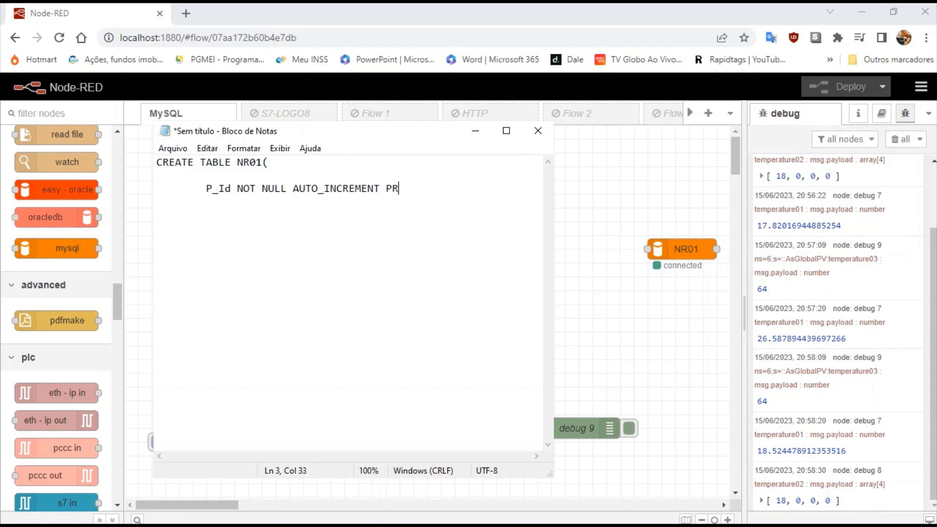
{"action": "type", "text": "IMARY KEY,"}
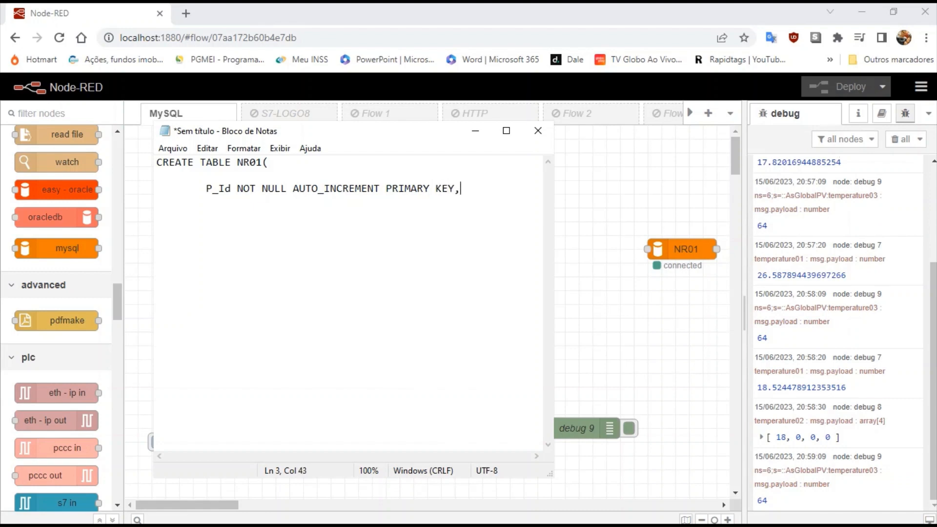
Add an indented A_Time TIMESTAMP column with DEFAULT and ON UPDATE CURRENT_TIMESTAMP.
{"action": "key", "text": "Return"}
{"action": "key", "text": "Tab"}
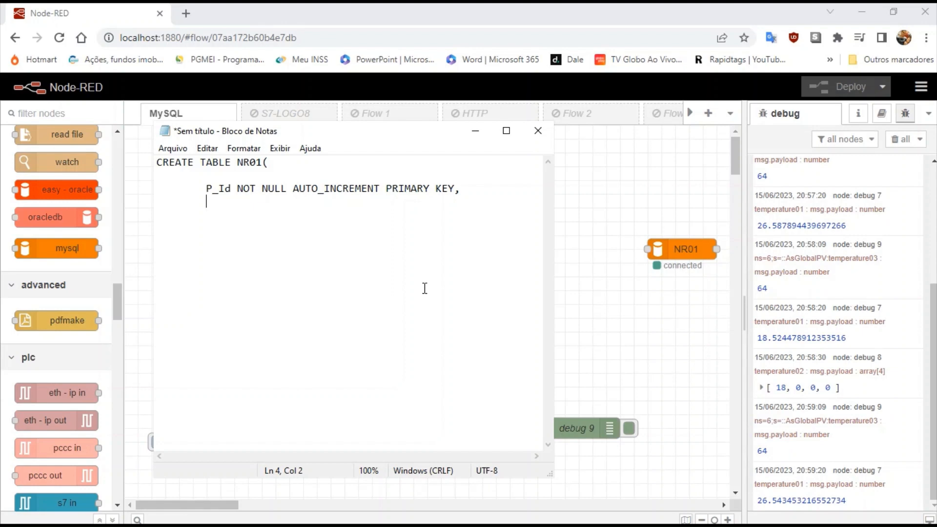
{"action": "type", "text": "A_Time TIM"}
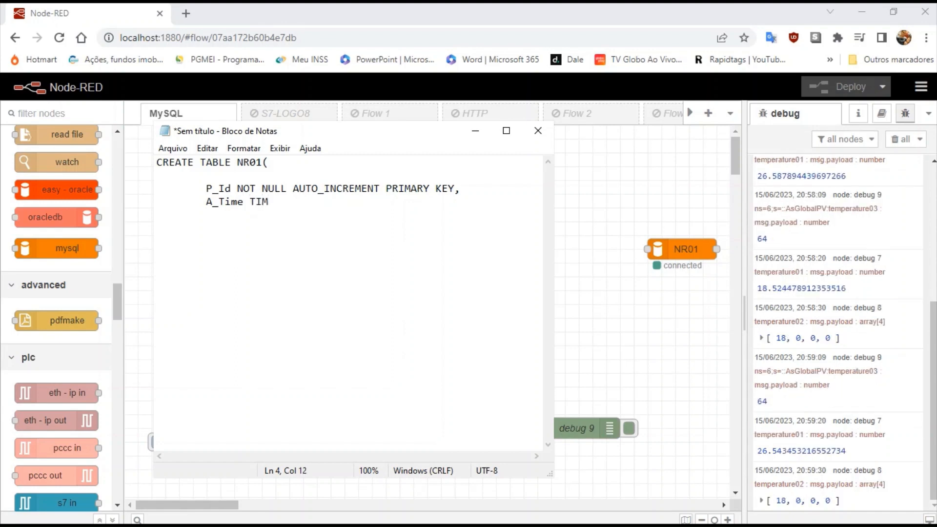
{"action": "type", "text": "ESTAMP DEFAULT"}
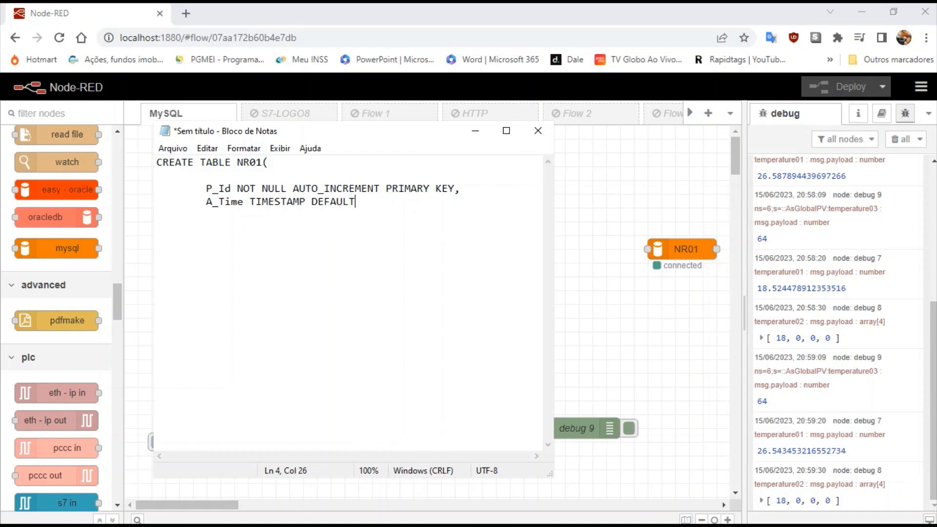
{"action": "type", "text": " CURRENT_TIMESTAMP"}
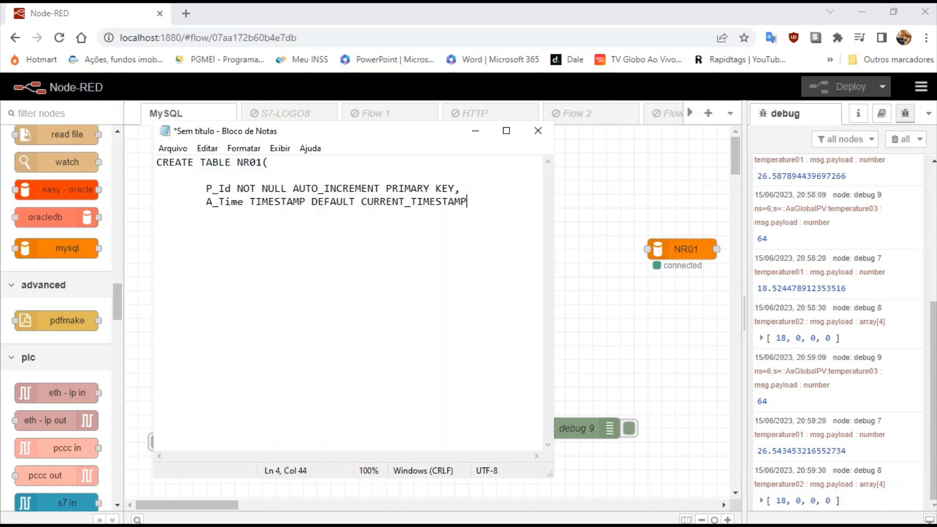
{"action": "type", "text": " O"}
{"action": "type", "text": "N "}
{"action": "type", "text": "UPDAT"}
{"action": "type", "text": "E "}
{"action": "type", "text": "CURREN"}
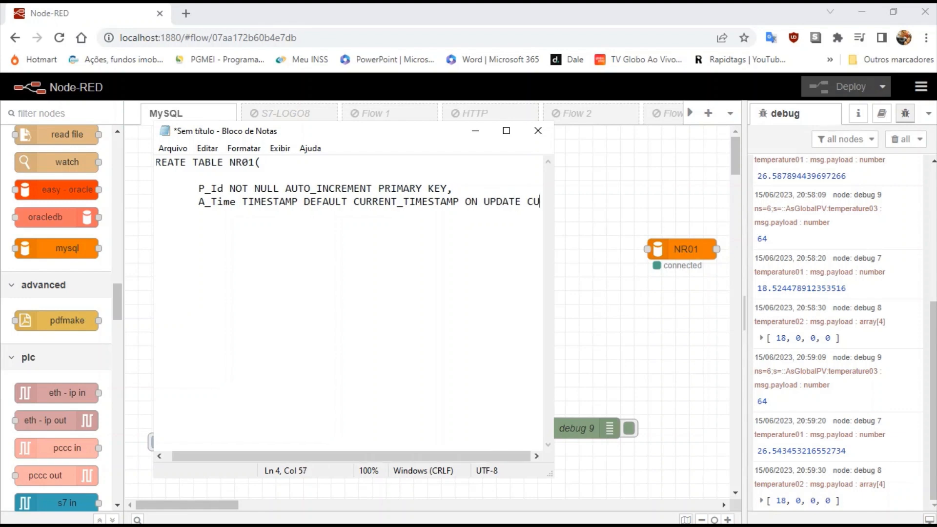
{"action": "type", "text": "T"}
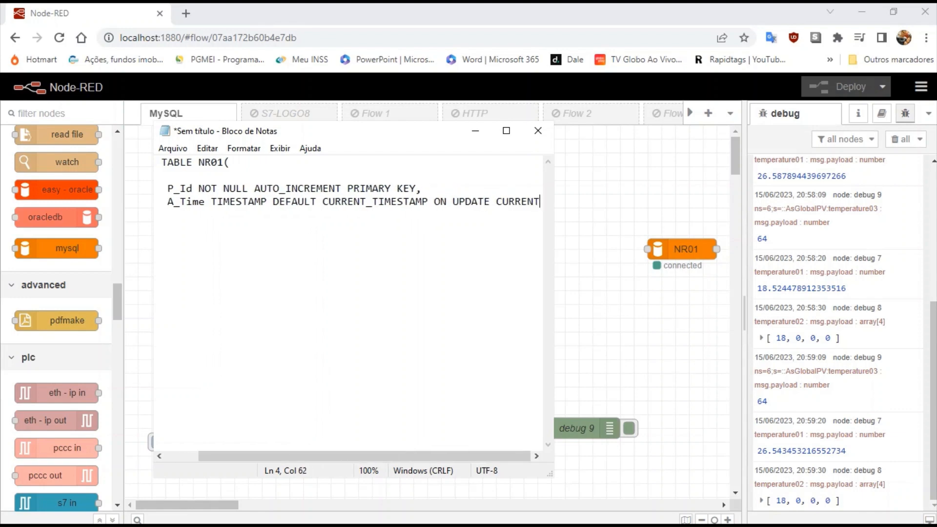
{"action": "type", "text": "_TIMES"}
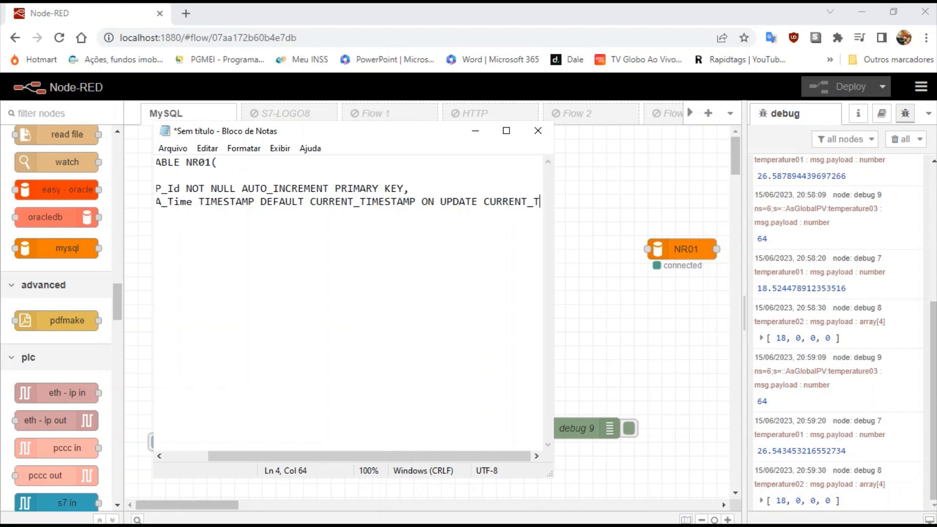
{"action": "type", "text": "TAMP,"}
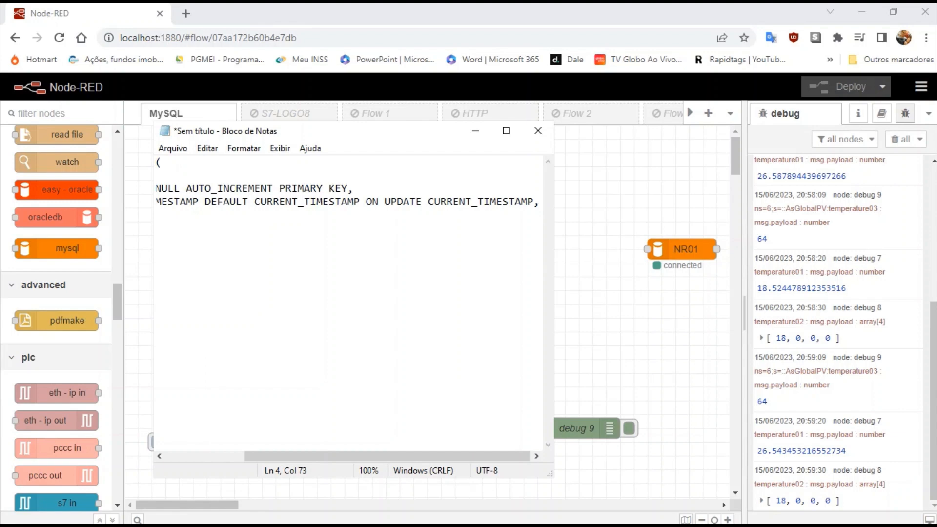
{"action": "key", "text": "Return"}
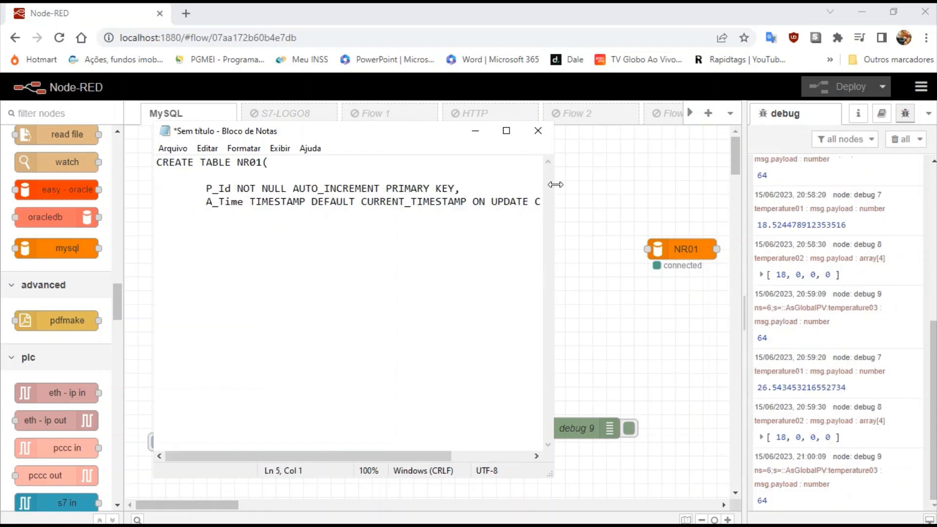
Widen Notepad and add indented column names temperature01, temperature02 and temperature03.
{"action": "left_click_drag", "start_coordinate": [555, 185], "coordinate": [771, 203]}
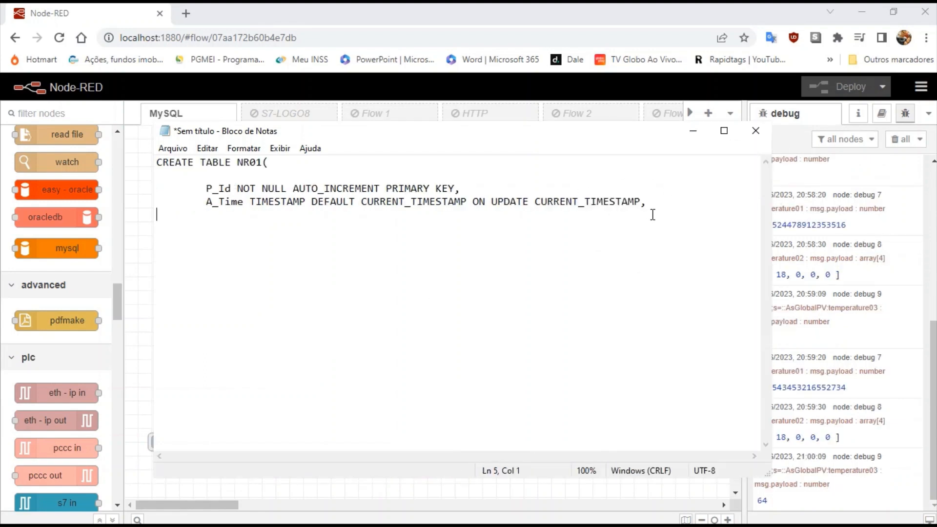
{"action": "left_click", "coordinate": [654, 207]}
{"action": "key", "text": "Return"}
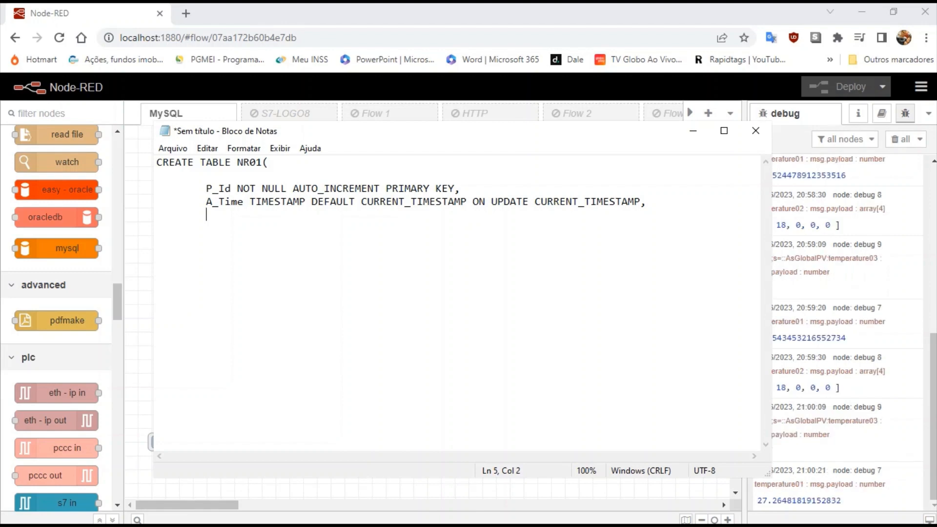
{"action": "type", "text": "temperature01"}
{"action": "key", "text": "Return"}
{"action": "key", "text": "Tab"}
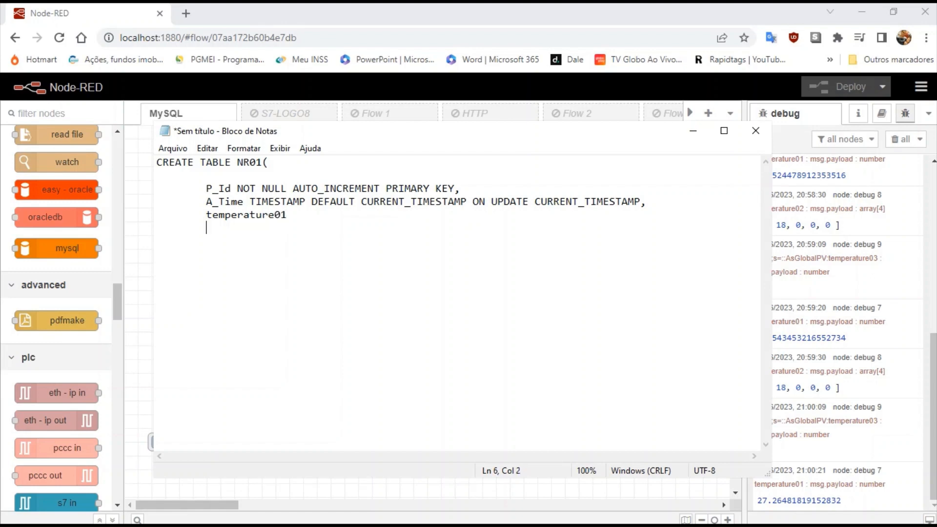
{"action": "type", "text": "temperature02"}
{"action": "key", "text": "Return"}
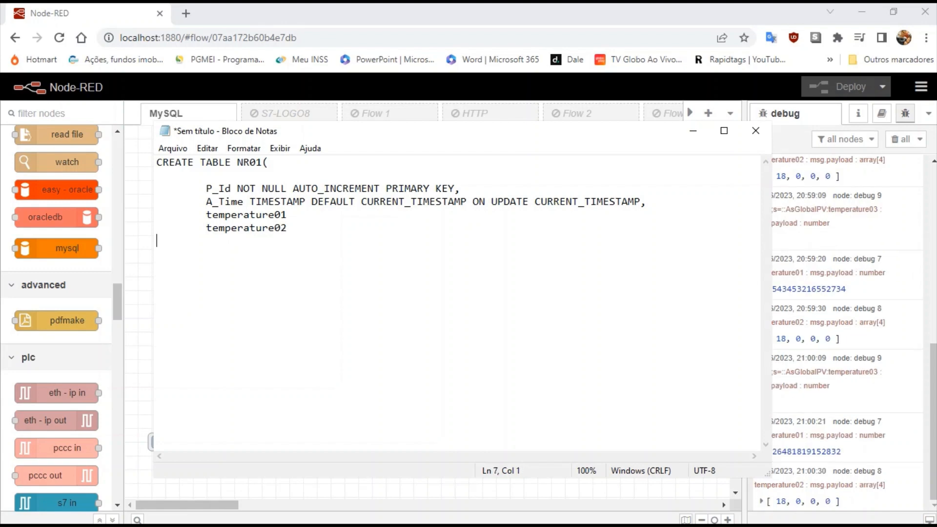
{"action": "key", "text": "Tab"}
{"action": "type", "text": "temperature03"}
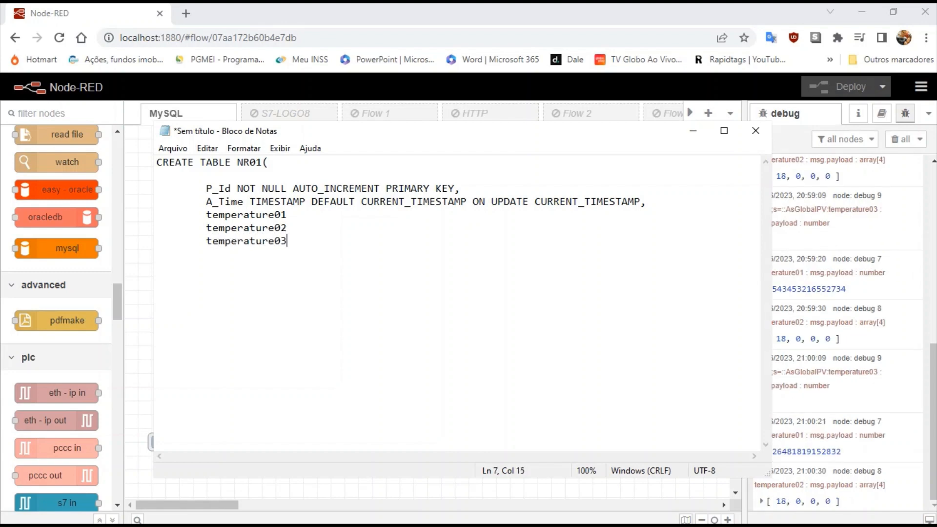
Make temperature01 Float and the others INT, each DEFAULT NULL, and close the statement with ');'.
{"action": "key", "text": "Up"}
{"action": "key", "text": "Up"}
{"action": "type", "text": "Float DEFAULT N"}
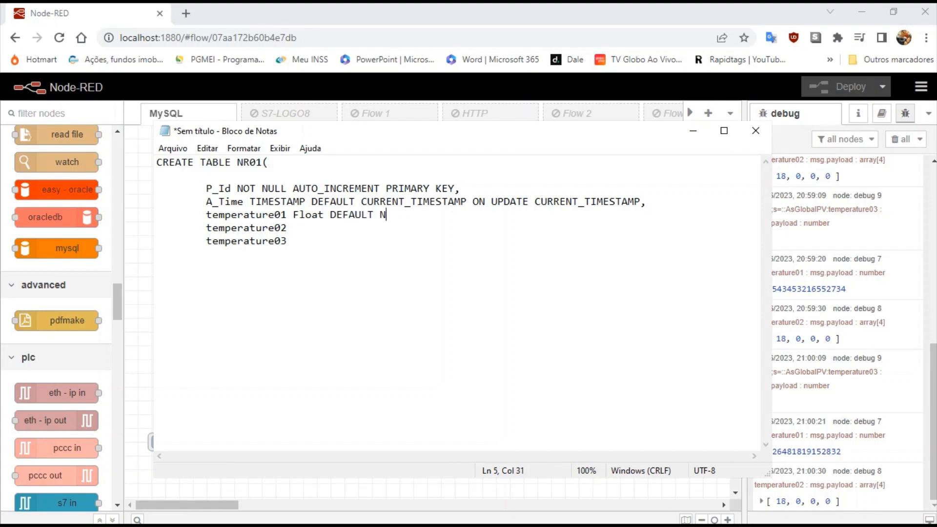
{"action": "type", "text": "ULL,"}
{"action": "left_click", "coordinate": [301, 228]}
{"action": "type", "text": "INT F"}
{"action": "key", "text": "BackSpace"}
{"action": "type", "text": "DEFAULT "}
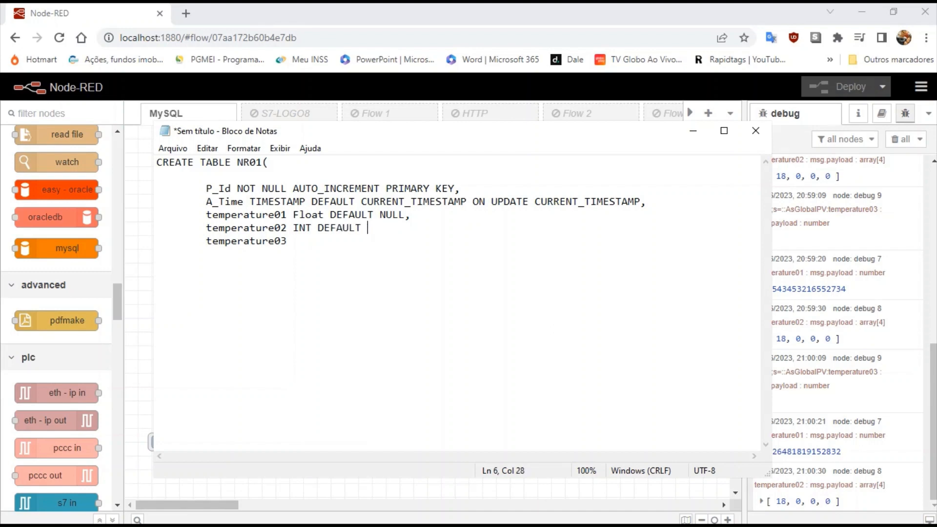
{"action": "type", "text": "NULL, \ttemperature02"}
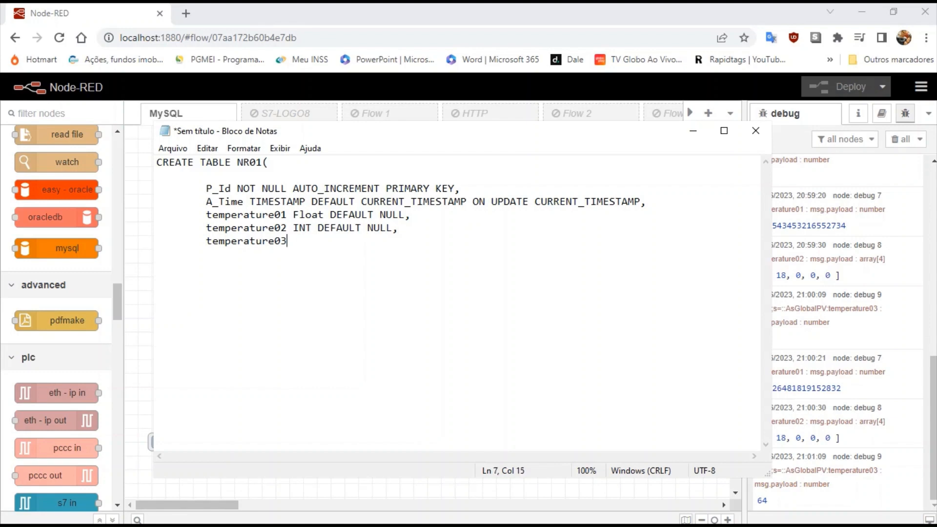
{"action": "type", "text": " INT DEFAULT N"}
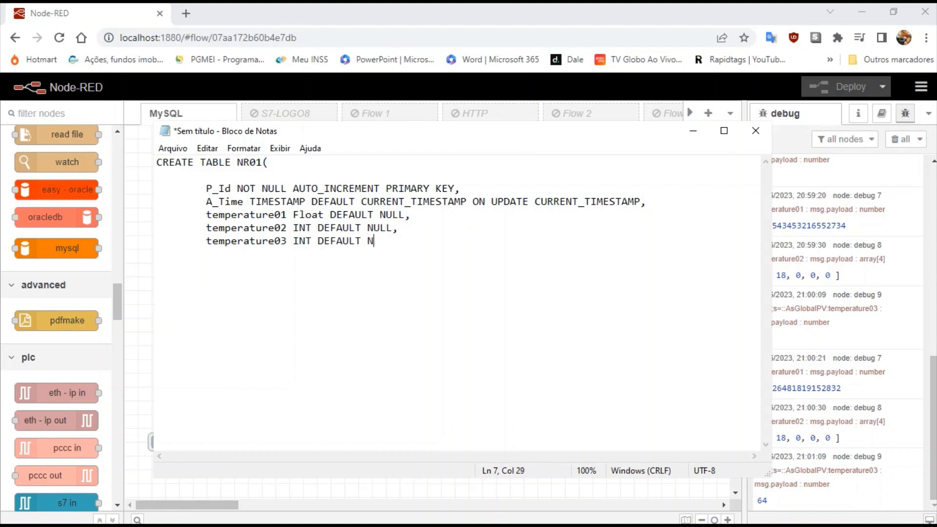
{"action": "type", "text": "ULL"}
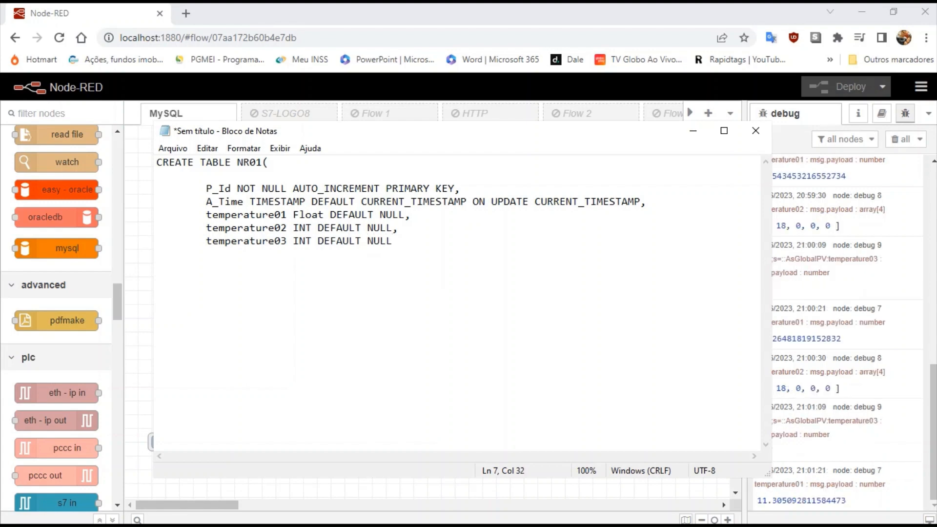
{"action": "key", "text": "Return"}
{"action": "type", "text": ");"}
Wire the timestamp inject into NR01 and paste the CREATE TABLE statement as its msg.topic.
{"action": "left_click", "coordinate": [157, 163]}
{"action": "left_click_drag", "start_coordinate": [158, 166], "coordinate": [188, 255]}
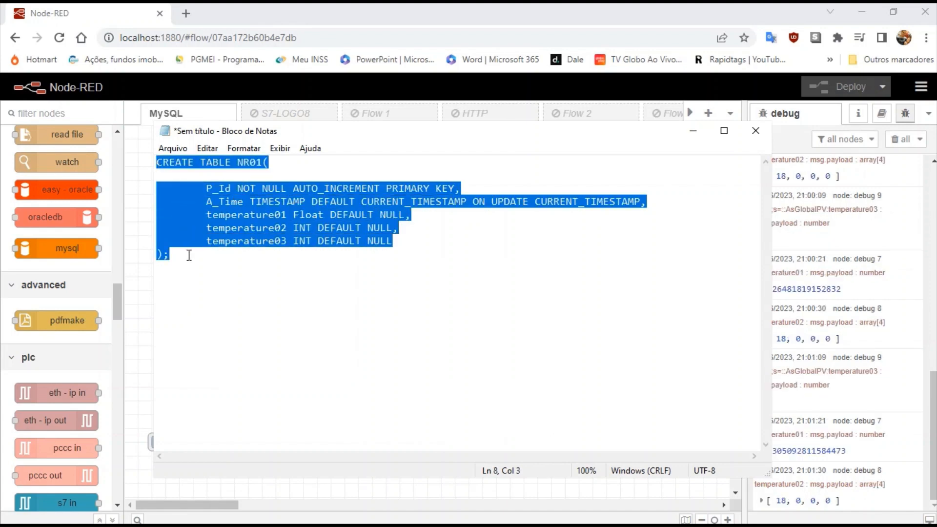
{"action": "left_click", "coordinate": [693, 132]}
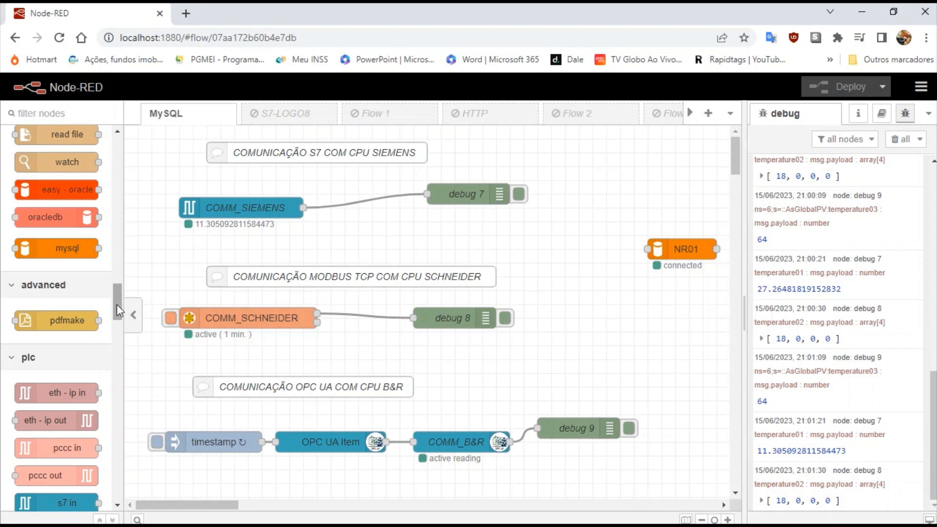
{"action": "mouse_move", "coordinate": [116, 304]}
{"action": "left_mouse_down"}
{"action": "mouse_move", "coordinate": [117, 155]}
{"action": "mouse_move", "coordinate": [93, 174]}
{"action": "mouse_move", "coordinate": [517, 193]}
{"action": "mouse_move", "coordinate": [567, 300]}
{"action": "mouse_move", "coordinate": [551, 236]}
{"action": "mouse_move", "coordinate": [652, 237]}
{"action": "mouse_move", "coordinate": [649, 250]}
{"action": "left_mouse_up"}
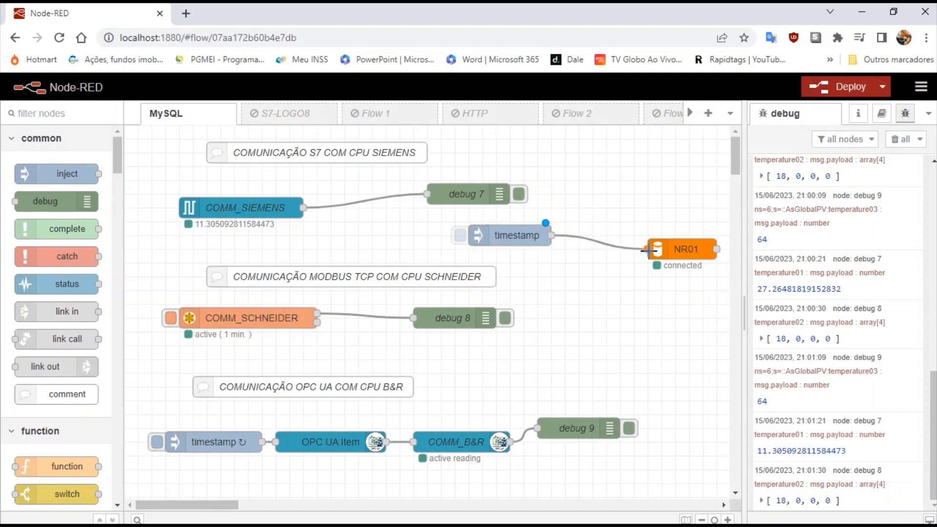
{"action": "double_click", "coordinate": [523, 239]}
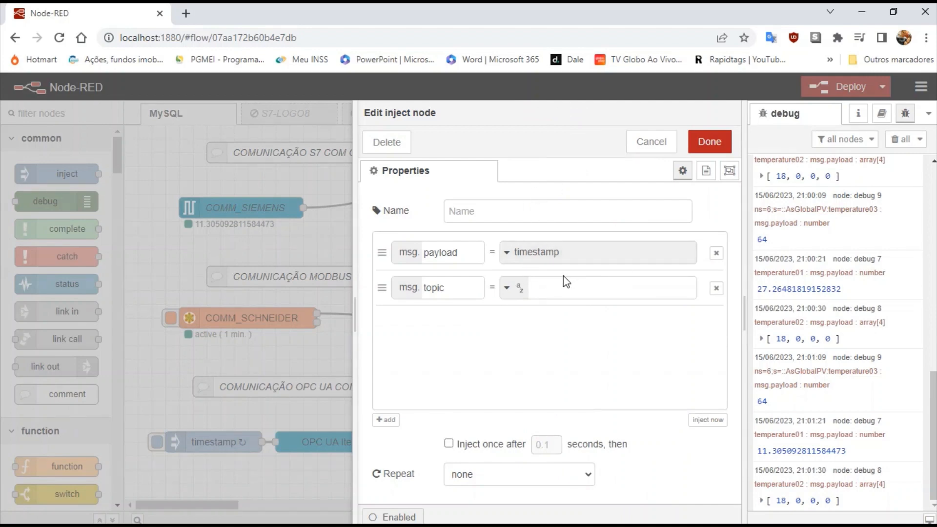
{"action": "left_click", "coordinate": [562, 288]}
{"action": "type", "text": "temperature03 INT DEFAULT NULL );"}
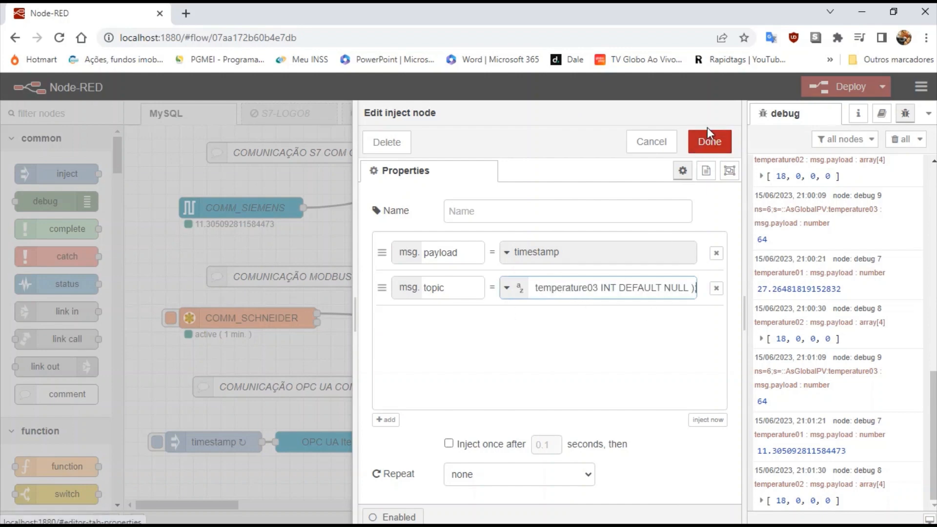
{"action": "left_click", "coordinate": [705, 151]}
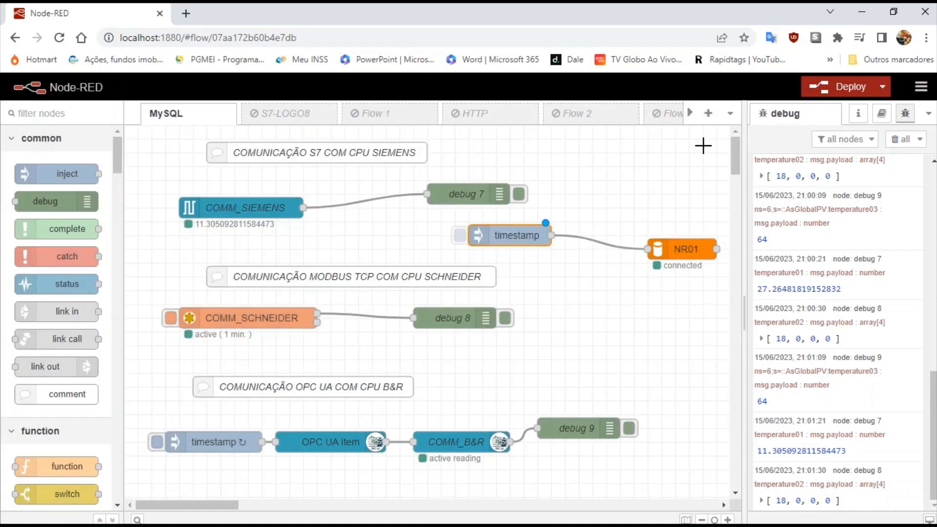
Deploy, fire the timestamp inject, and expand NR01's syntax error near 'NOT NULL AUTO_INCREMENT PRIMARY KEY'.
{"action": "left_click", "coordinate": [849, 87]}
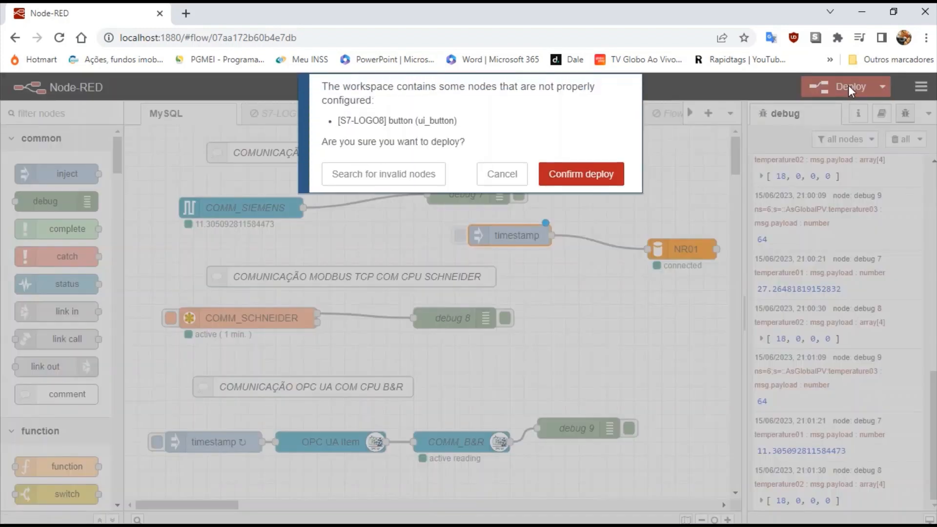
{"action": "left_click", "coordinate": [599, 174]}
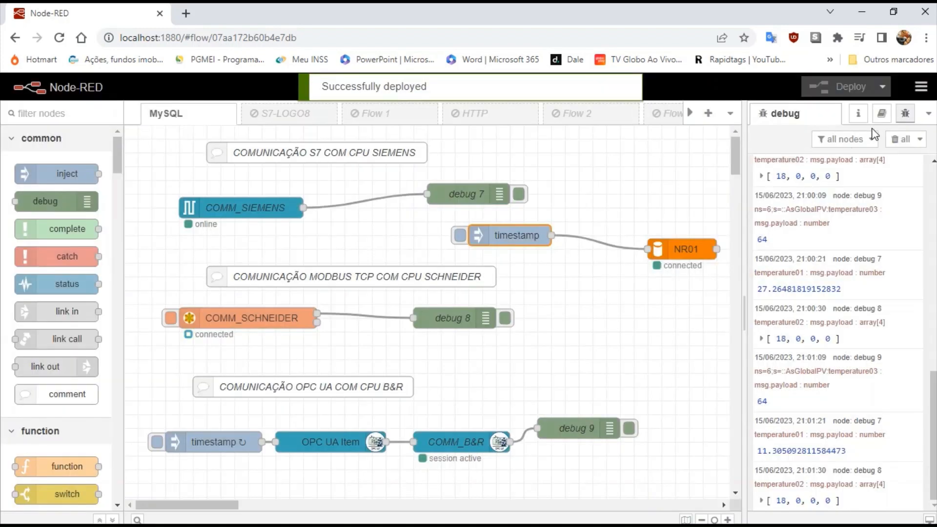
{"action": "left_click", "coordinate": [894, 140]}
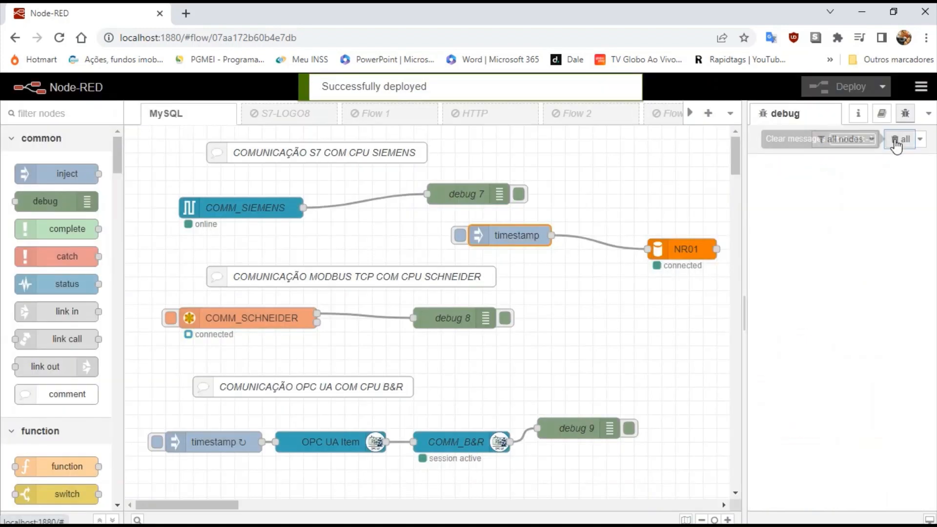
{"action": "left_click", "coordinate": [459, 235]}
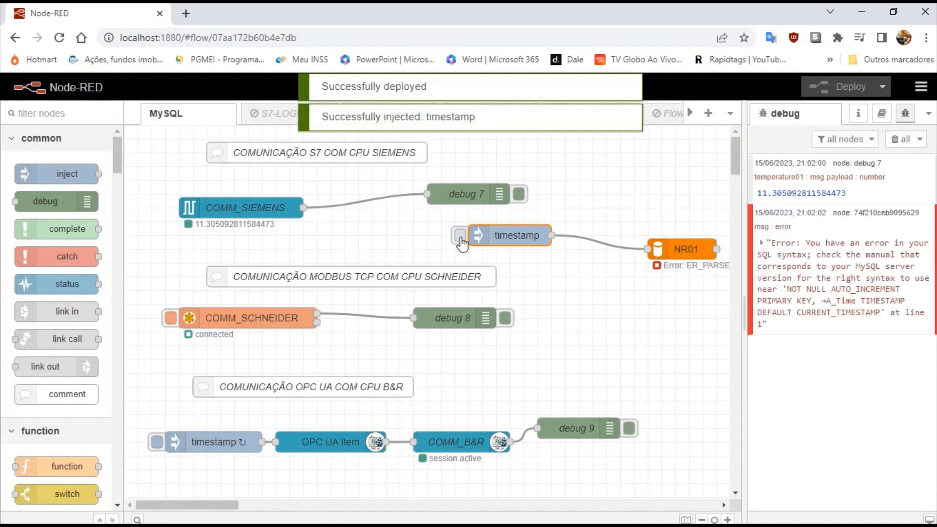
{"action": "left_click", "coordinate": [825, 306]}
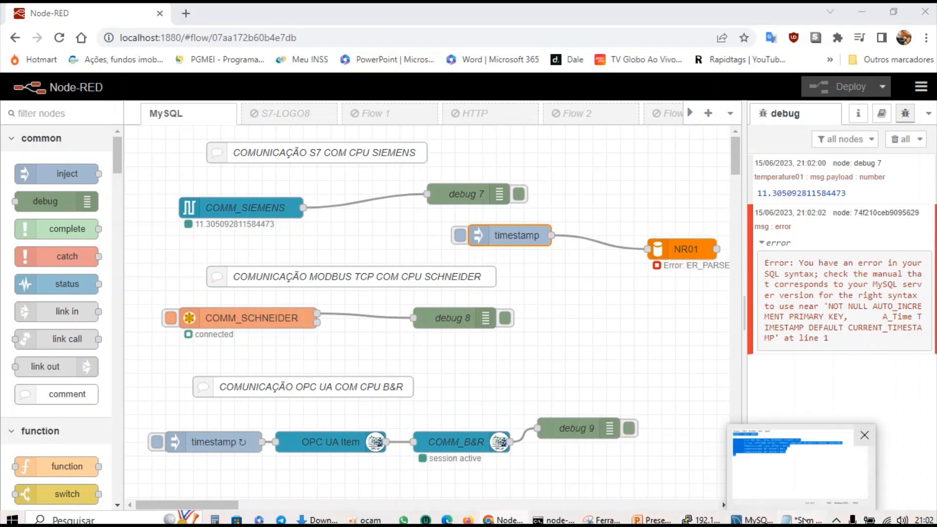
{"action": "left_click", "coordinate": [805, 520]}
Rename A_Time to ATime, insert INT before NOT NULL on P_Id, and reselect the statement.
{"action": "left_click", "coordinate": [555, 296]}
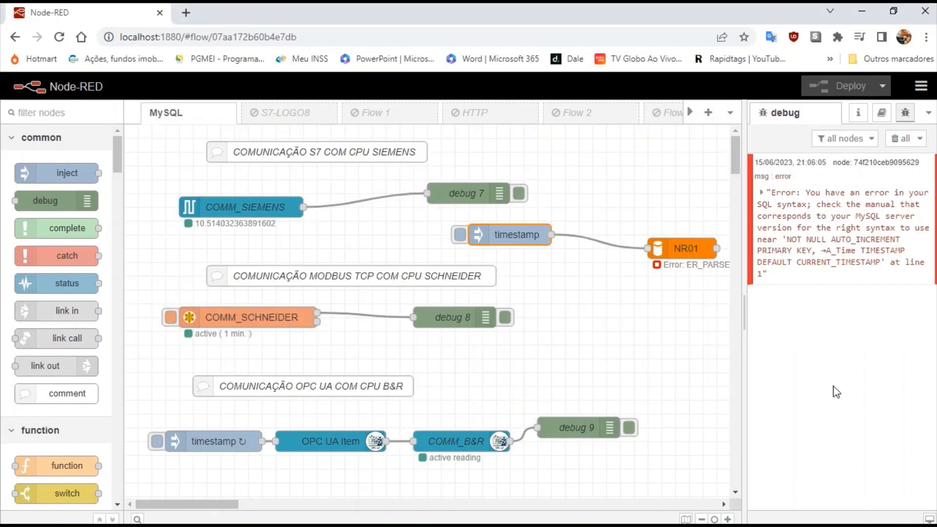
{"action": "mouse_move", "coordinate": [702, 520]}
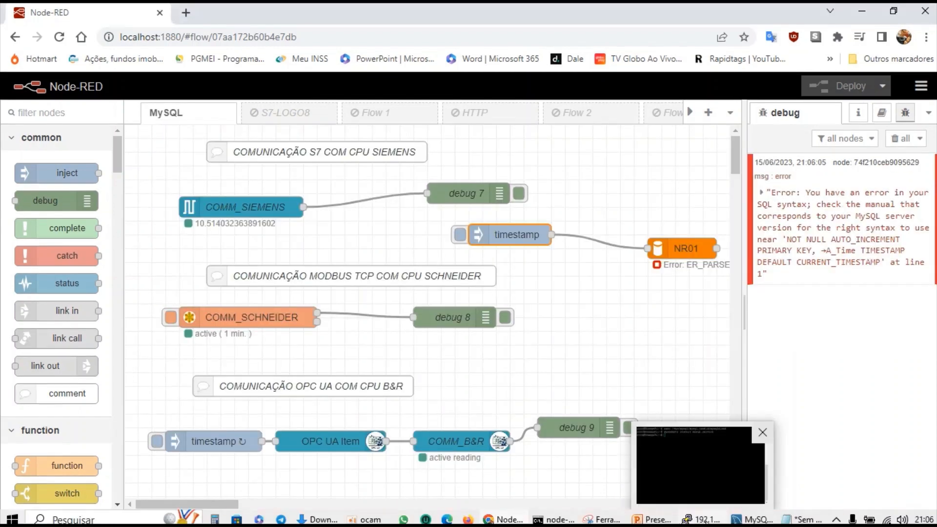
{"action": "left_click", "coordinate": [810, 520]}
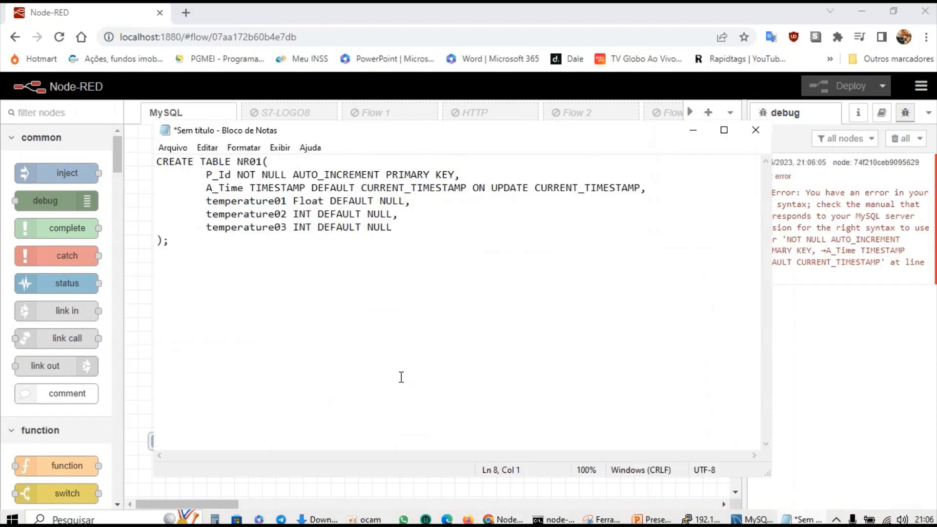
{"action": "left_click", "coordinate": [219, 188]}
{"action": "key", "text": "BackSpace"}
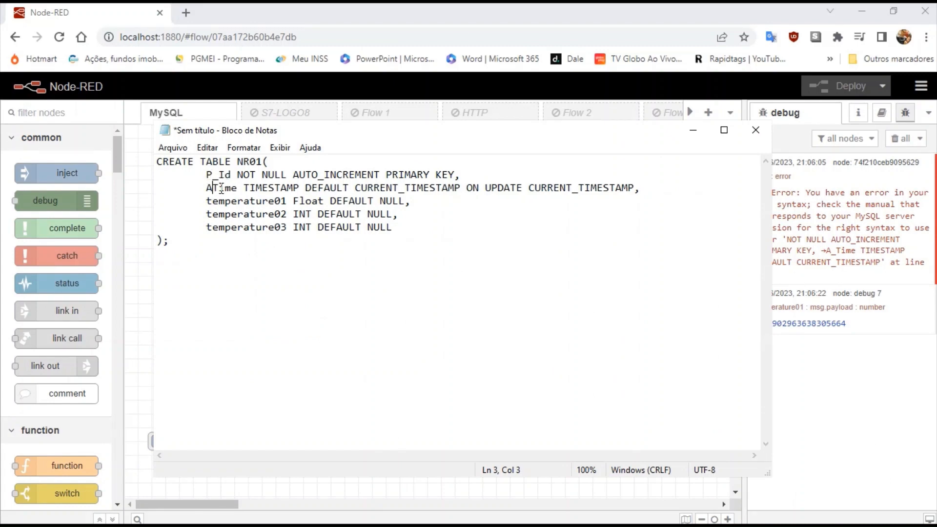
{"action": "left_click", "coordinate": [238, 176]}
{"action": "type", "text": "INT"}
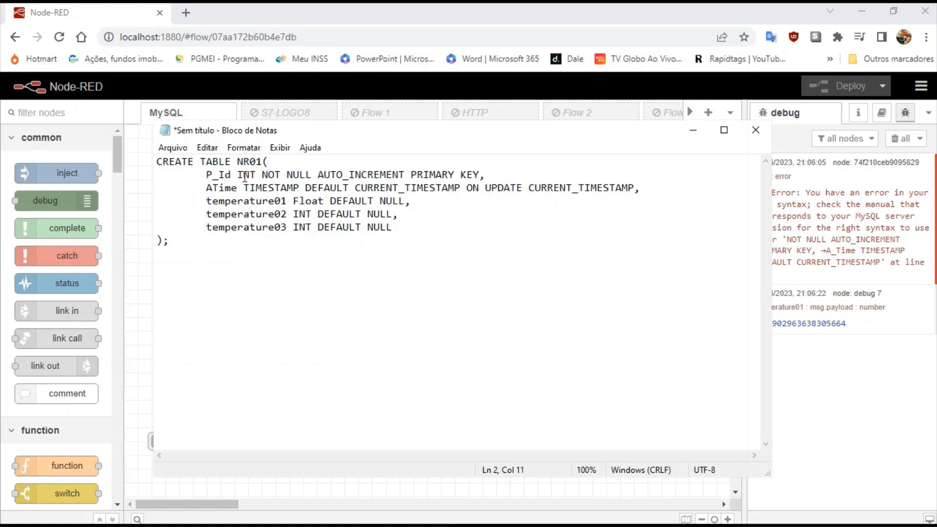
{"action": "left_click_drag", "start_coordinate": [238, 174], "coordinate": [257, 175]}
{"action": "left_click_drag", "start_coordinate": [156, 161], "coordinate": [204, 249]}
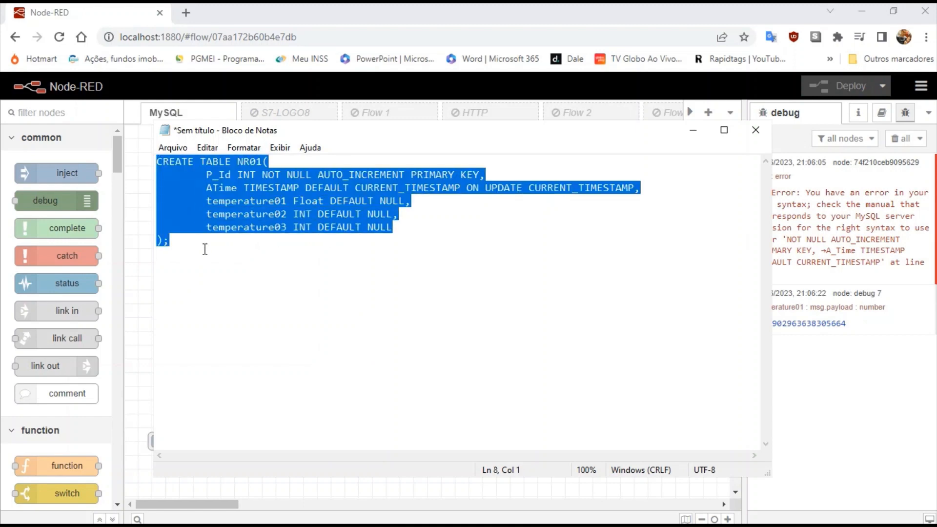
{"action": "left_click", "coordinate": [802, 388]}
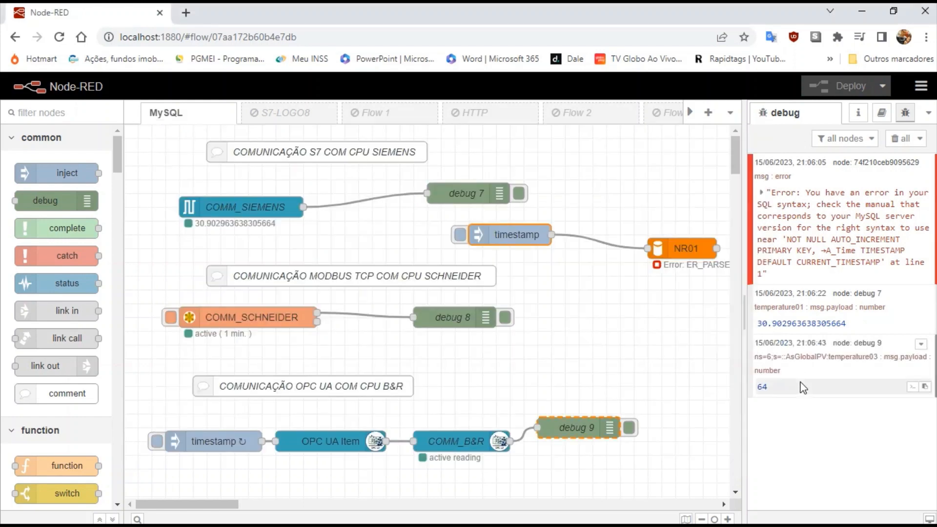
Replace the timestamp inject's msg.topic with the corrected CREATE TABLE SQL.
{"action": "double_click", "coordinate": [503, 238]}
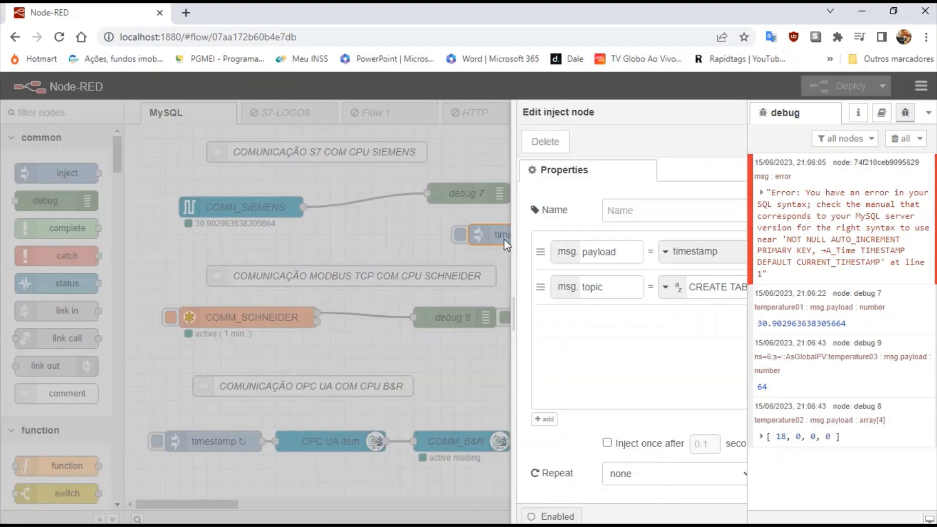
{"action": "left_click", "coordinate": [539, 286]}
{"action": "key", "text": "ctrl+a"}
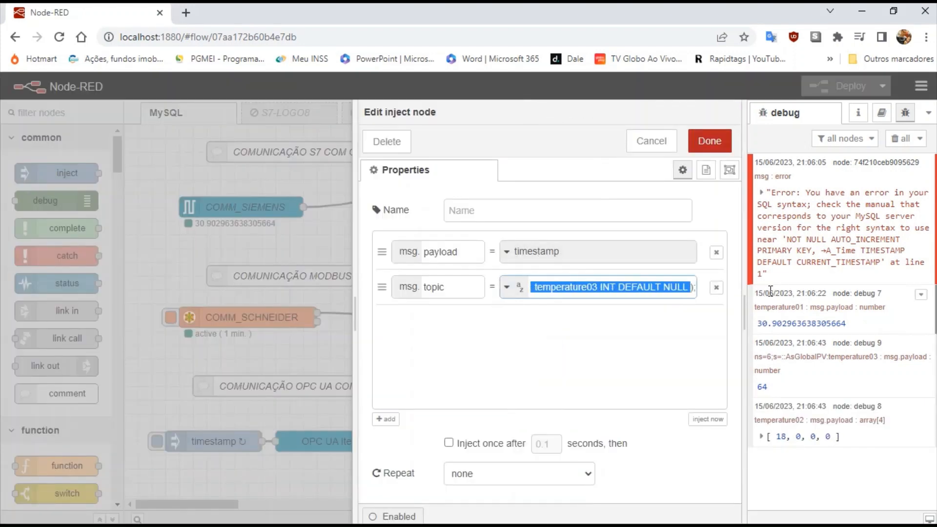
{"action": "key", "text": "BackSpace"}
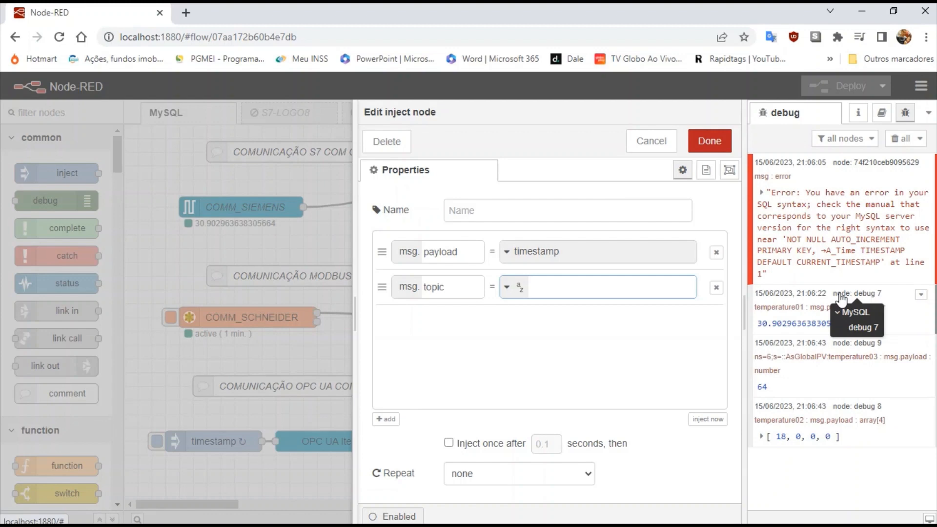
{"action": "key", "text": "ctrl+v"}
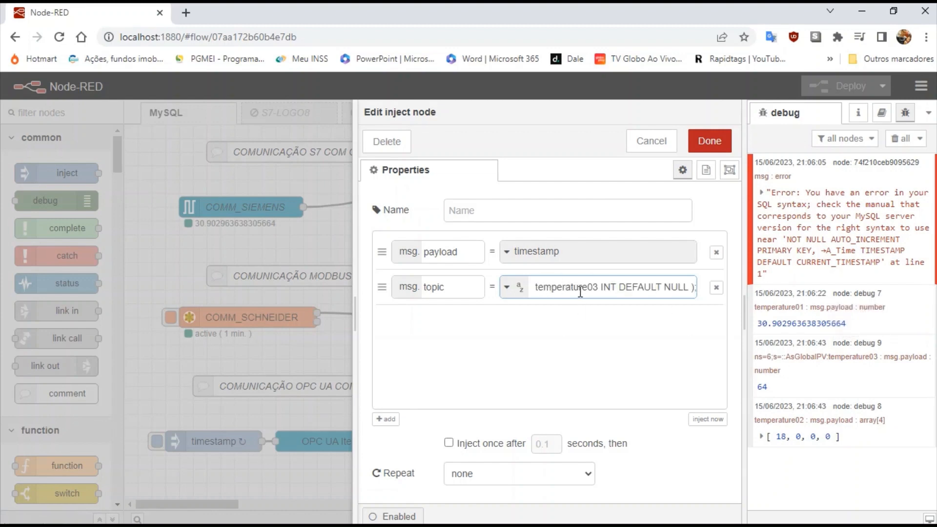
{"action": "left_click", "coordinate": [705, 141]}
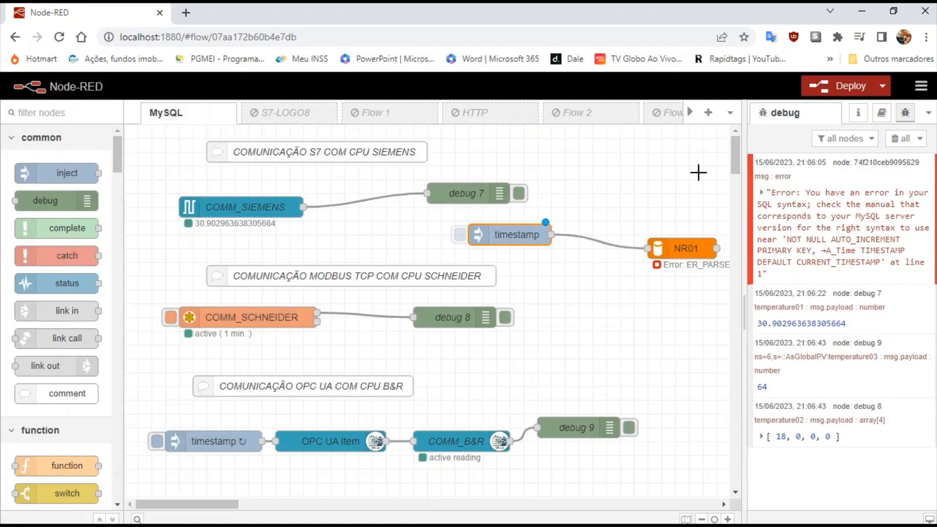
Redeploy the flow and fire the timestamp inject so NR01 reports OK.
{"action": "left_click", "coordinate": [902, 141]}
{"action": "left_click", "coordinate": [847, 87]}
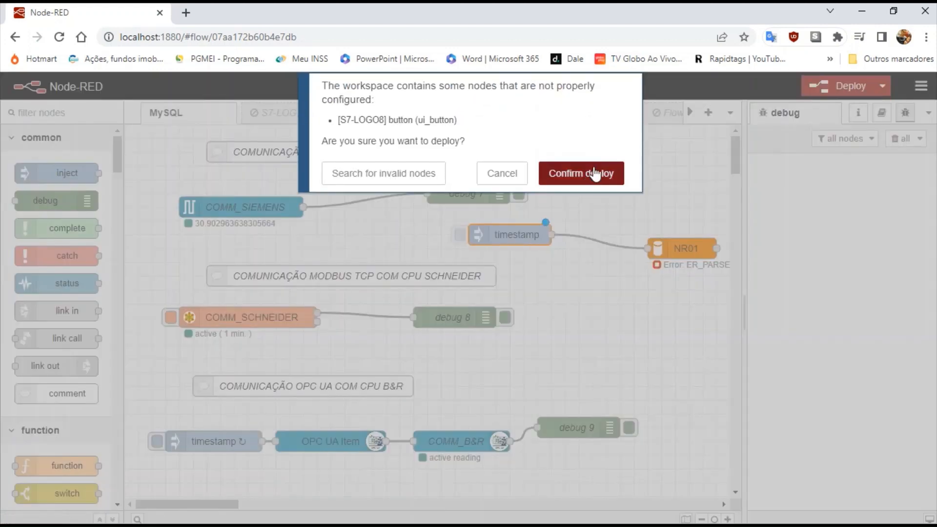
{"action": "left_click", "coordinate": [594, 174]}
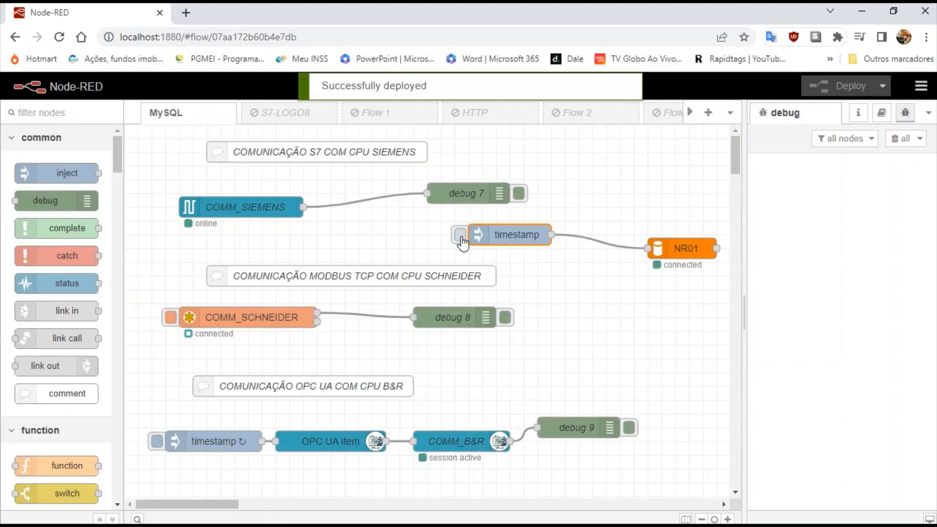
{"action": "left_click", "coordinate": [460, 237]}
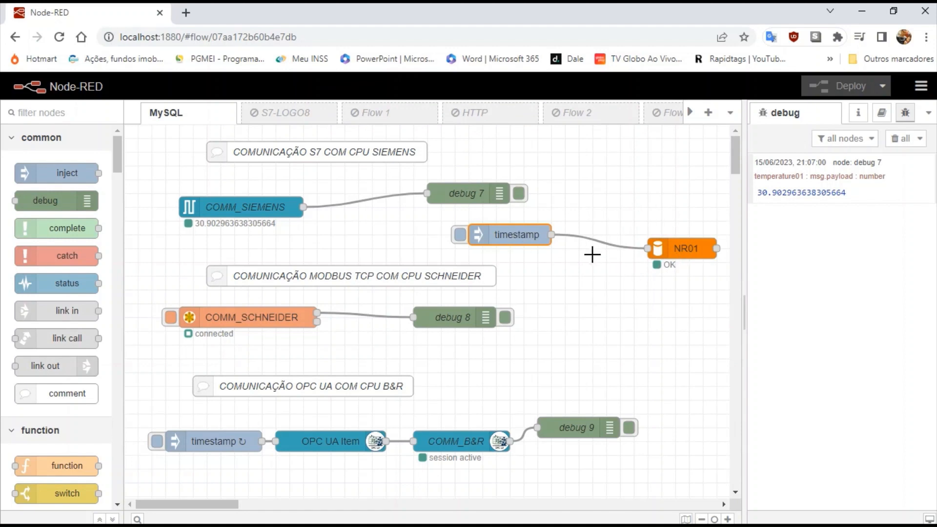
{"action": "mouse_move", "coordinate": [698, 519]}
{"action": "left_click", "coordinate": [756, 519]}
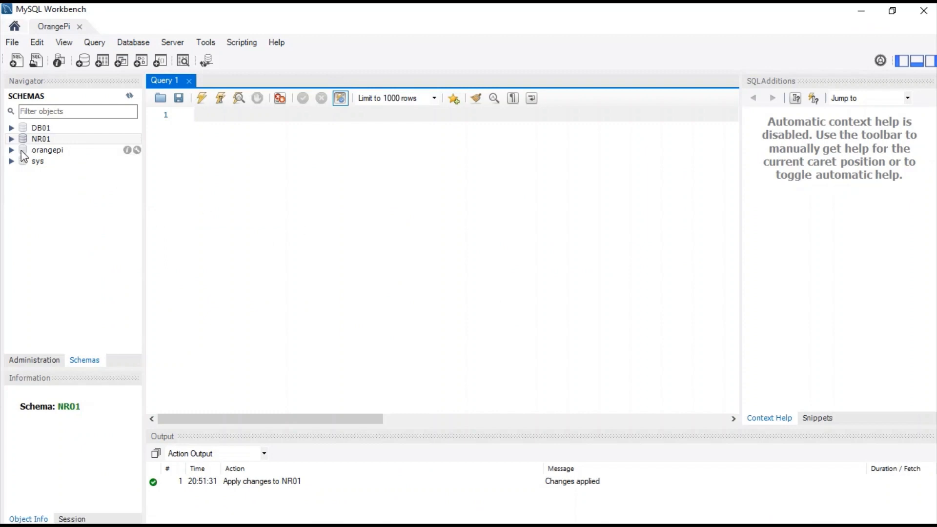
Refresh the NR01 schema and select rows from table NR01, showing five columns and 0 rows.
{"action": "left_click", "coordinate": [13, 140]}
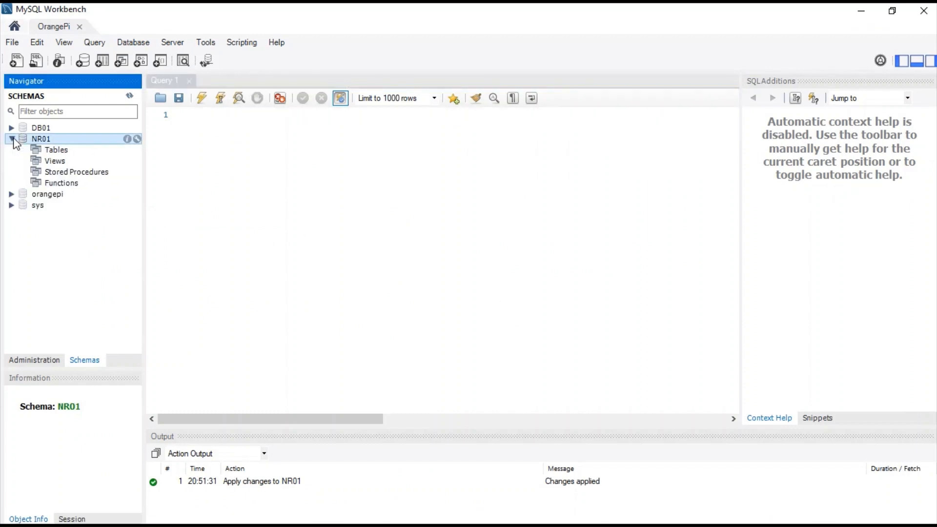
{"action": "left_click", "coordinate": [40, 152]}
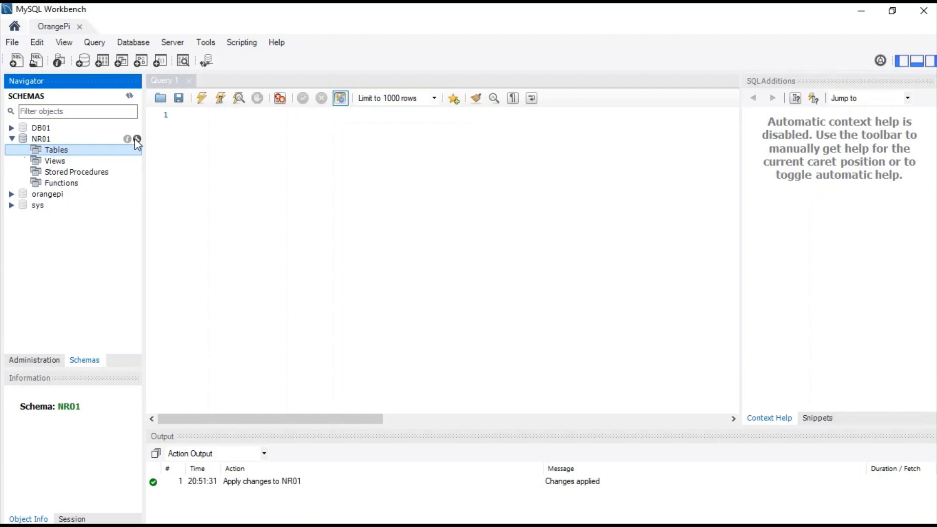
{"action": "left_click", "coordinate": [130, 96]}
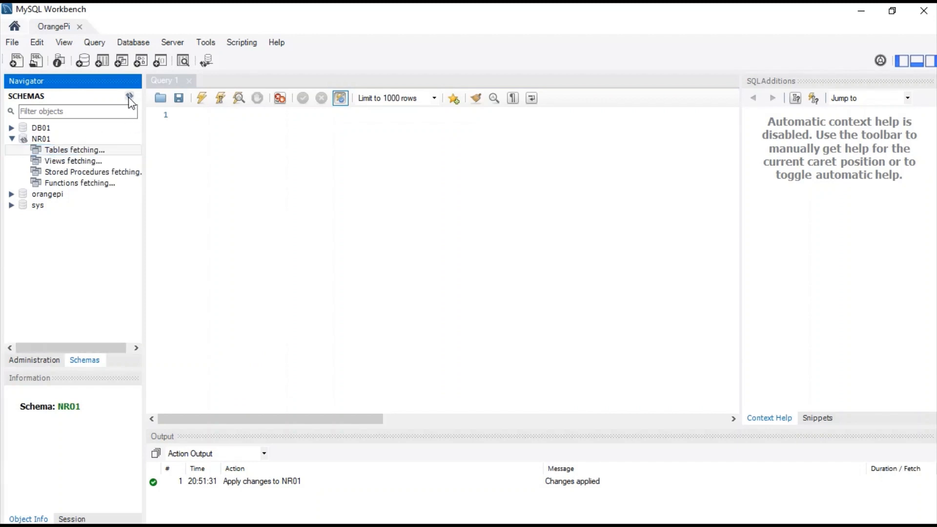
{"action": "left_click", "coordinate": [24, 150]}
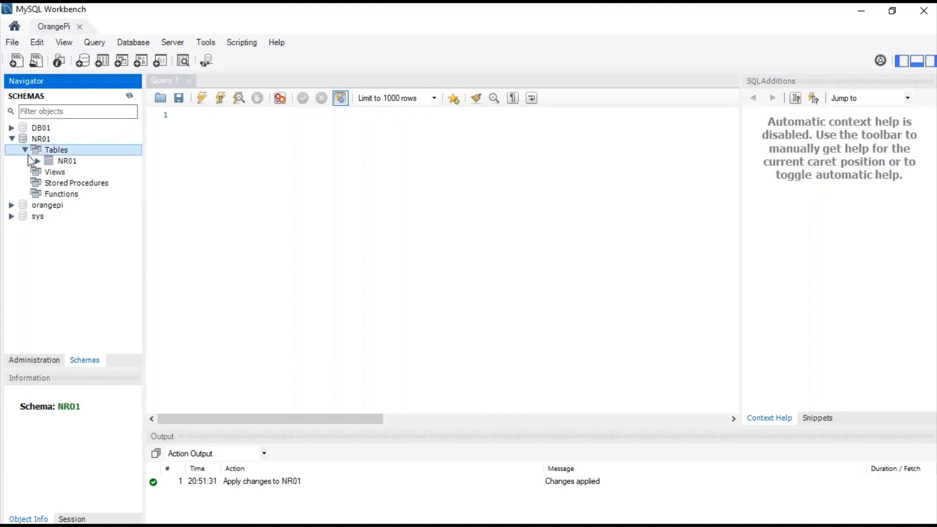
{"action": "left_click", "coordinate": [38, 162]}
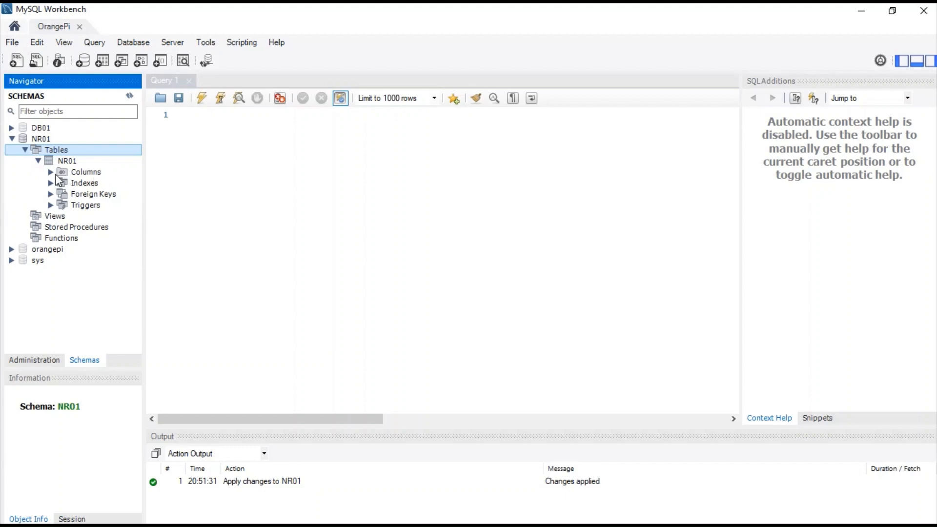
{"action": "left_click", "coordinate": [60, 162]}
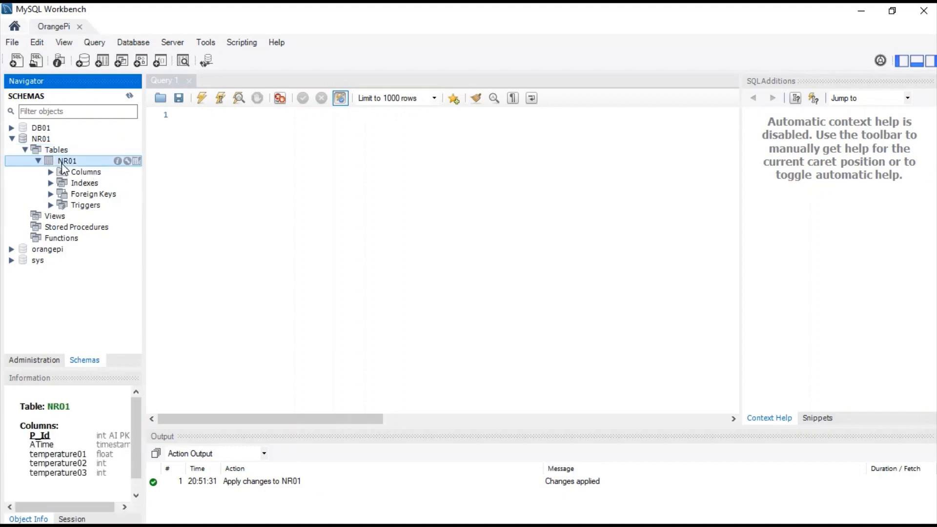
{"action": "left_click", "coordinate": [138, 162]}
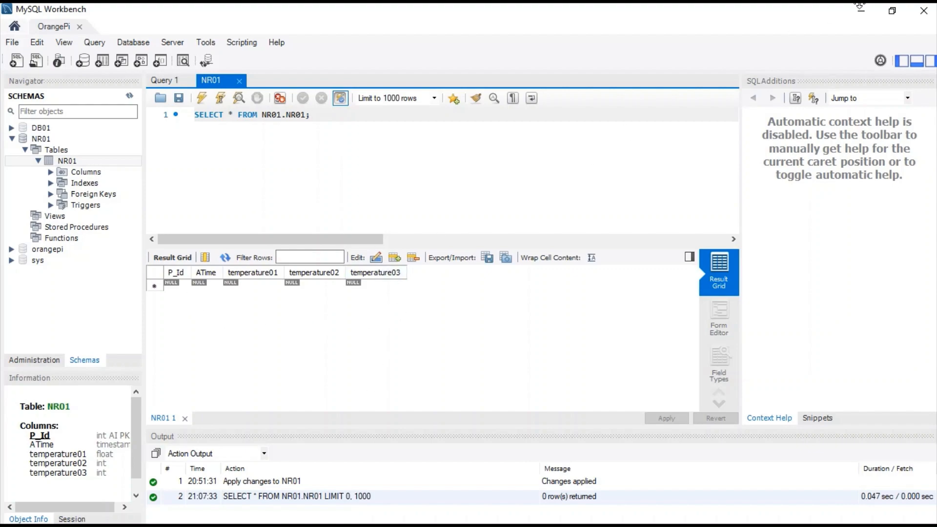
{"action": "left_click", "coordinate": [862, 11]}
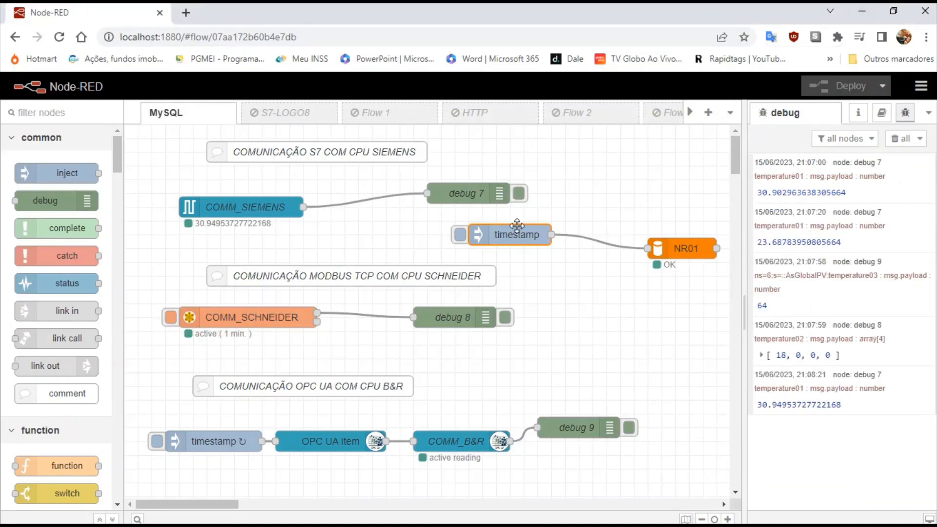
Delete the timestamp inject, move NR01 lower, and highlight the temperature01 and temperature02 debug topics.
{"action": "key", "text": "Delete"}
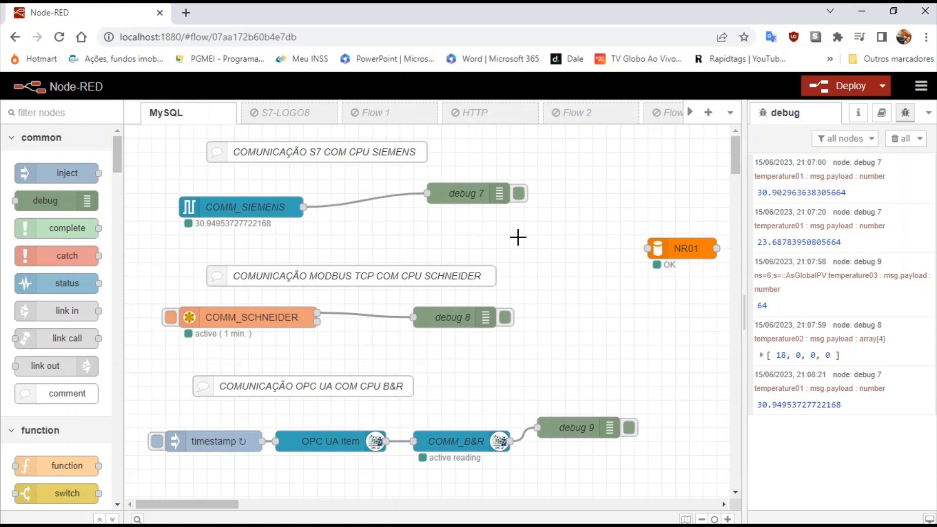
{"action": "left_click_drag", "start_coordinate": [681, 249], "coordinate": [681, 291]}
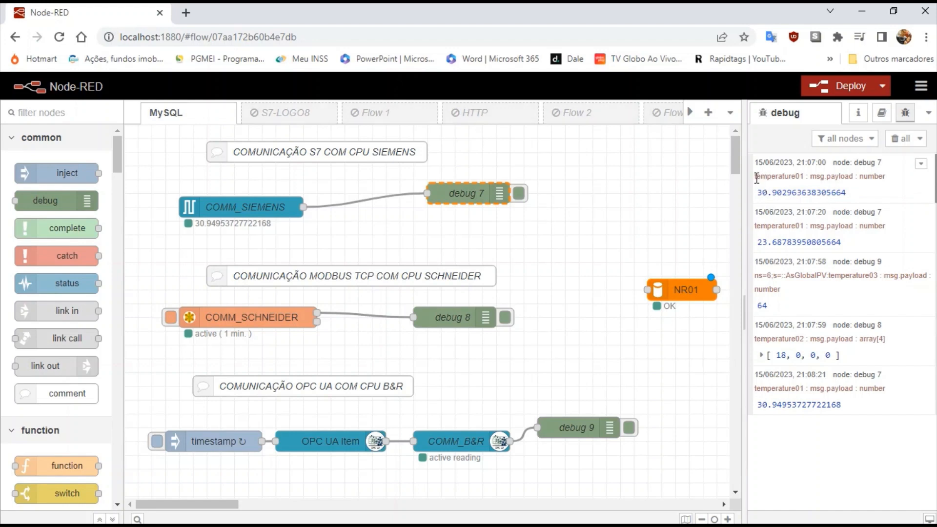
{"action": "left_click_drag", "start_coordinate": [765, 178], "coordinate": [804, 179]}
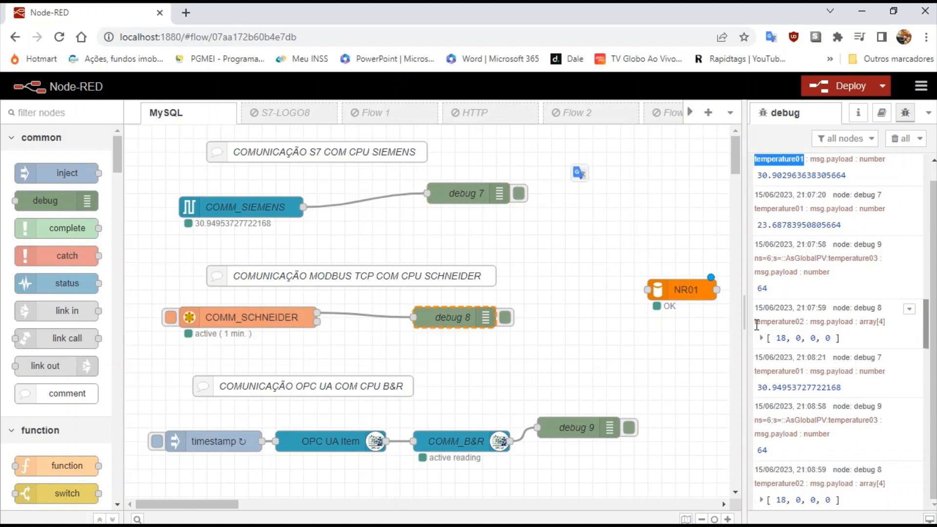
{"action": "left_click_drag", "start_coordinate": [756, 324], "coordinate": [803, 324]}
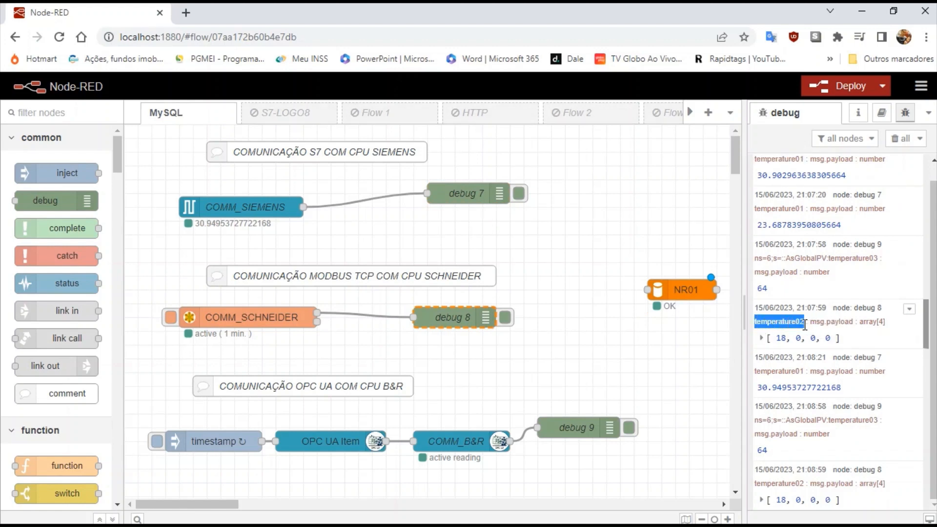
{"action": "double_click", "coordinate": [248, 319]}
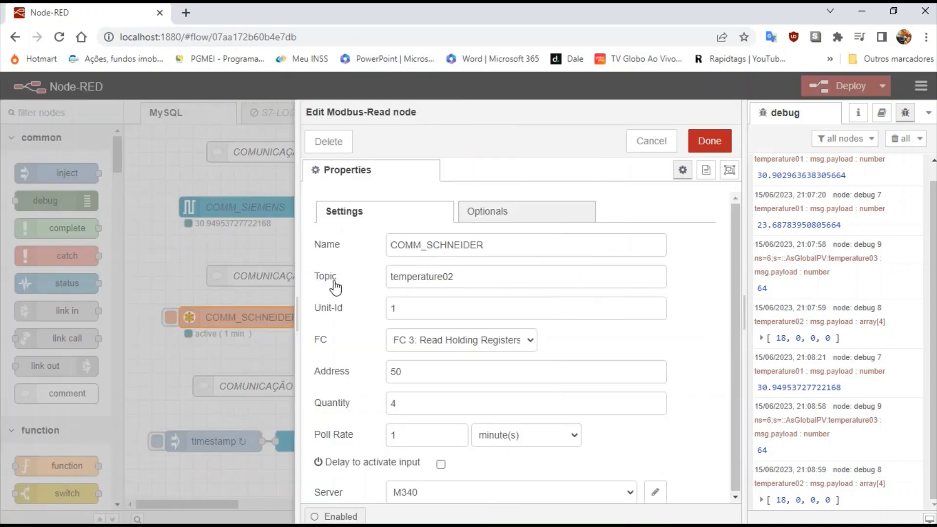
{"action": "left_click_drag", "start_coordinate": [391, 277], "coordinate": [495, 276]}
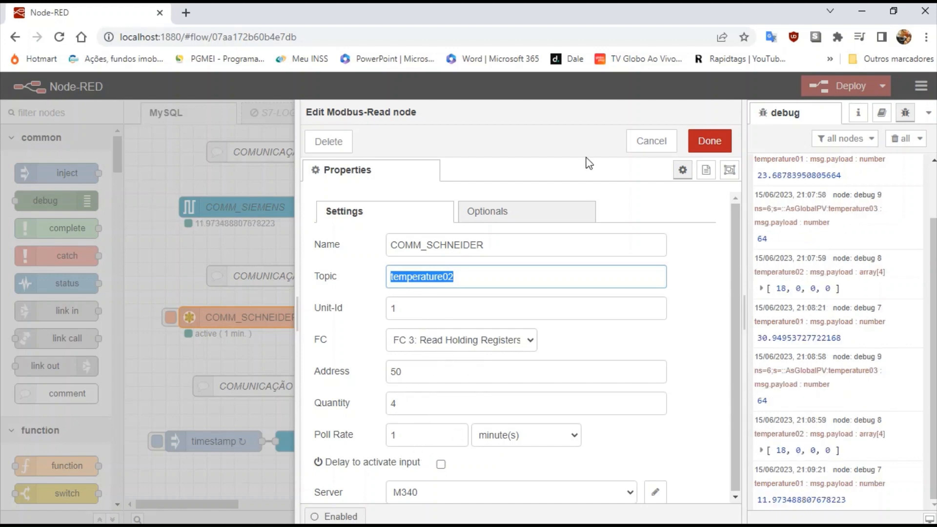
{"action": "left_click", "coordinate": [649, 156]}
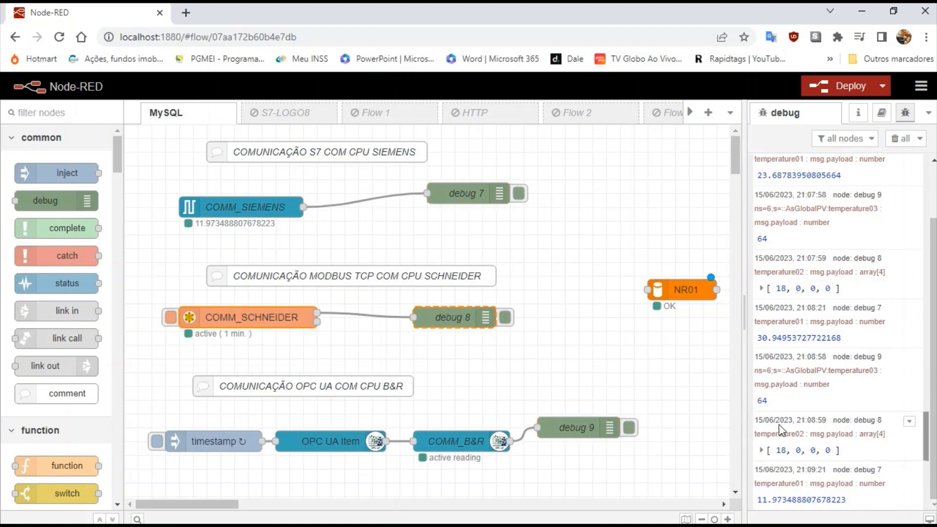
{"action": "left_click_drag", "start_coordinate": [756, 373], "coordinate": [831, 376]}
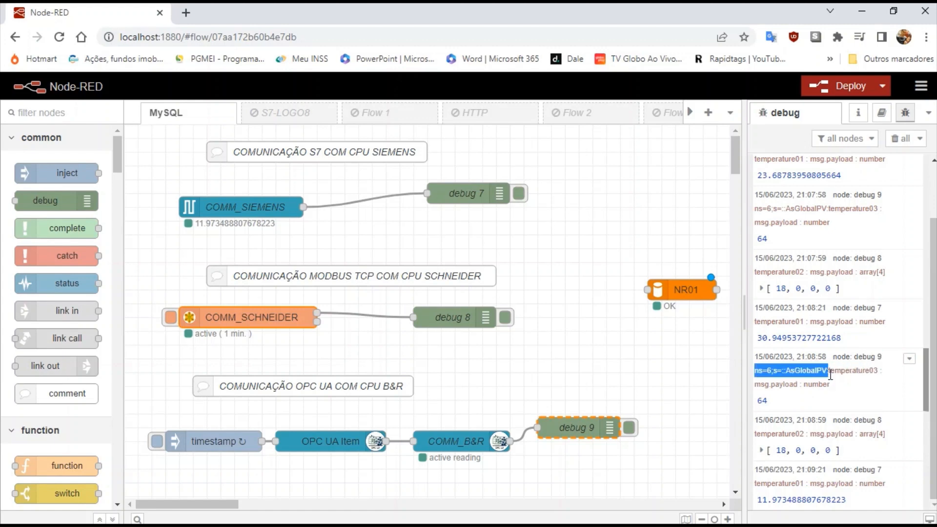
{"action": "left_click_drag", "start_coordinate": [836, 373], "coordinate": [897, 378]}
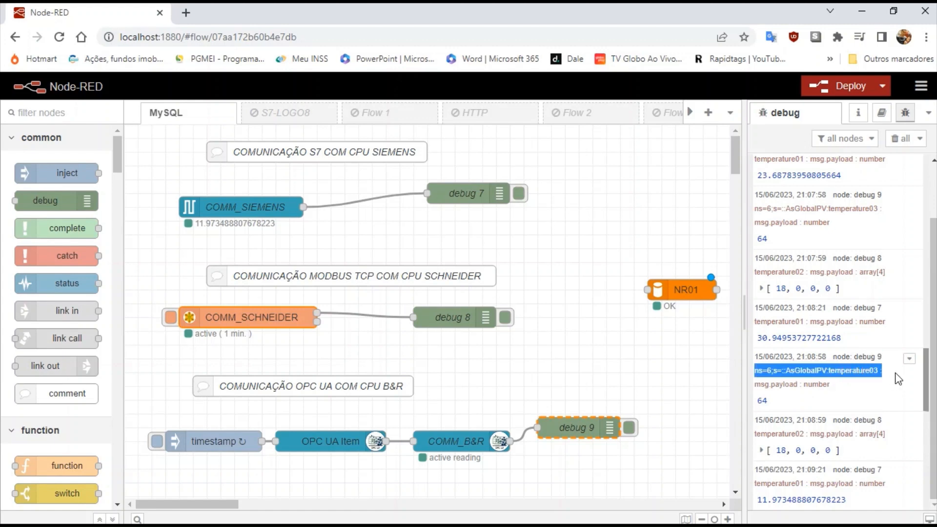
{"action": "left_click", "coordinate": [340, 441]}
{"action": "double_click", "coordinate": [340, 442]}
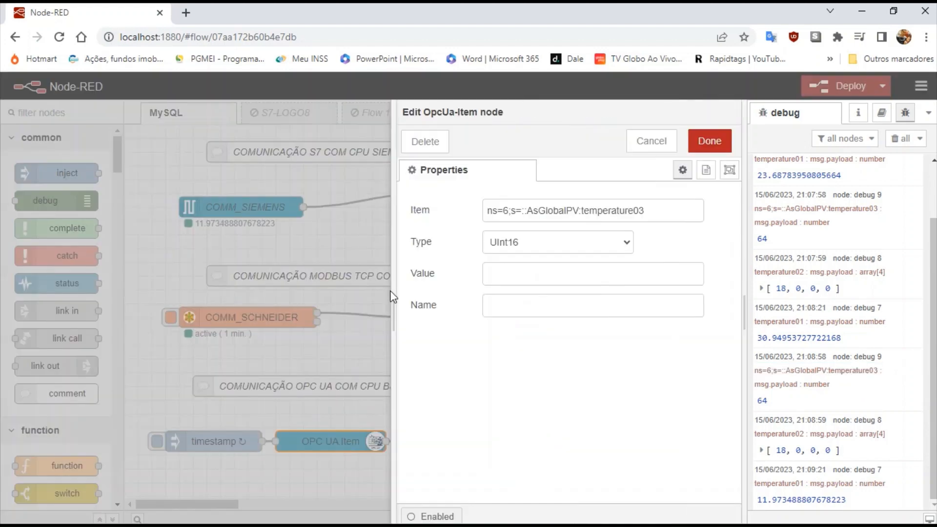
{"action": "left_click_drag", "start_coordinate": [487, 216], "coordinate": [649, 215]}
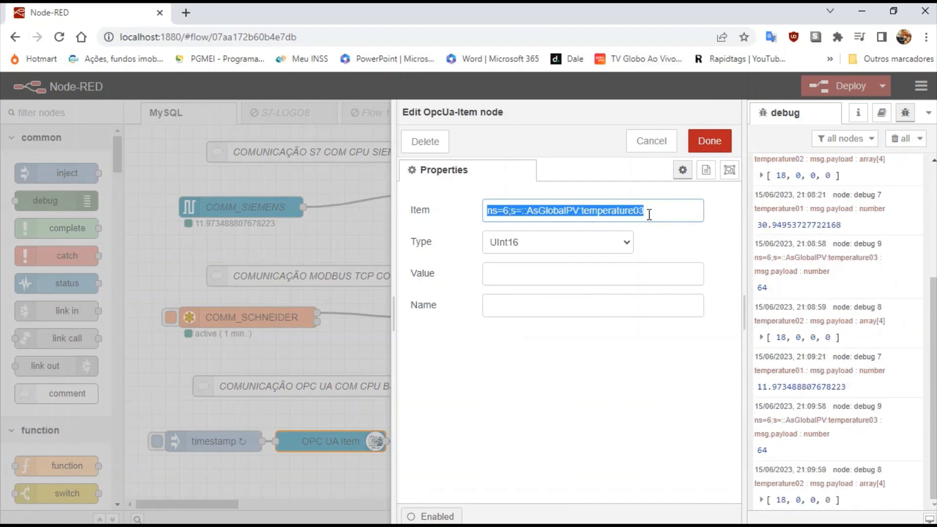
{"action": "left_click", "coordinate": [655, 147]}
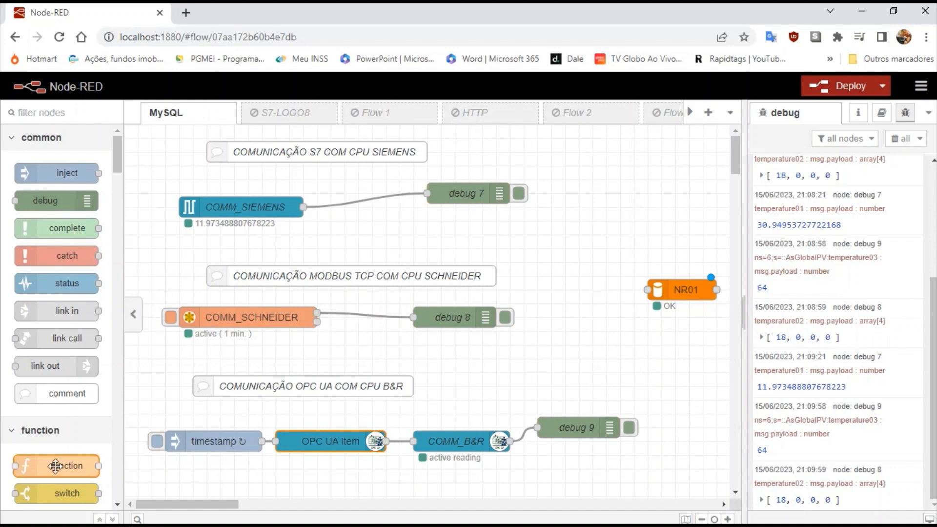
Place a function node beside COMM_SCHNEIDER, deleting its wire to debug 8 and spacing the nodes.
{"action": "left_click_drag", "start_coordinate": [56, 465], "coordinate": [450, 368]}
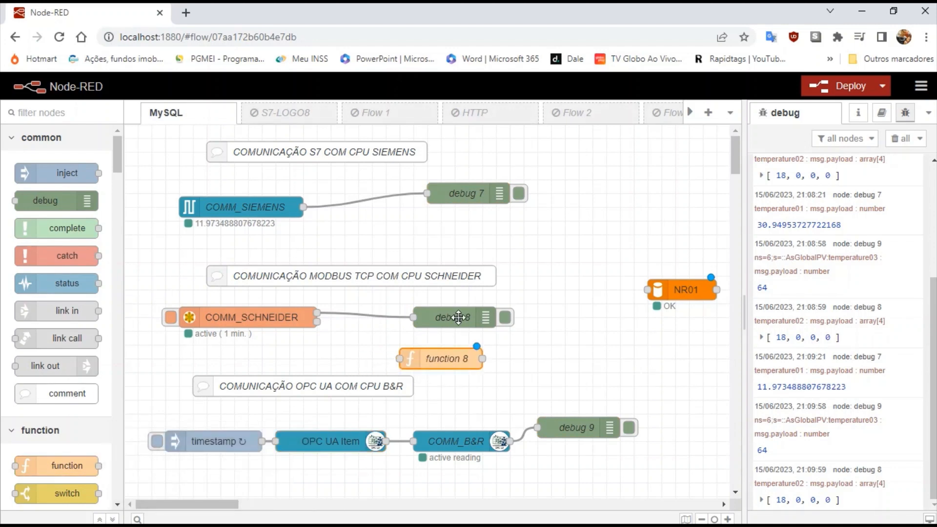
{"action": "left_click_drag", "start_coordinate": [460, 317], "coordinate": [486, 304]}
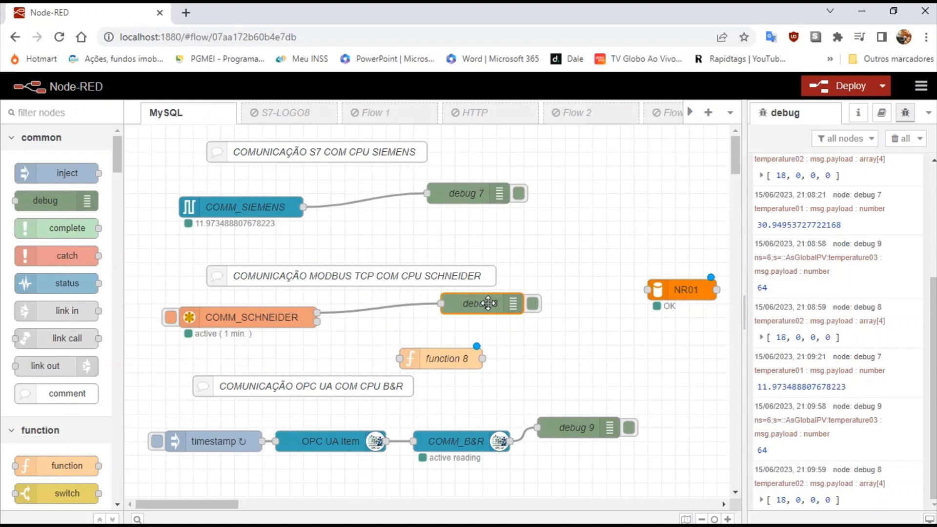
{"action": "left_click", "coordinate": [398, 308]}
{"action": "key", "text": "Delete"}
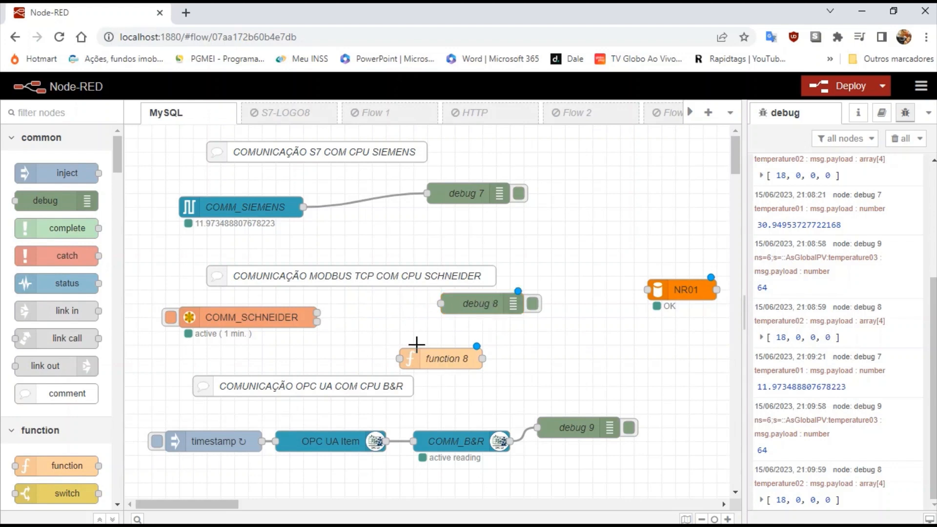
{"action": "left_click_drag", "start_coordinate": [437, 356], "coordinate": [398, 328]}
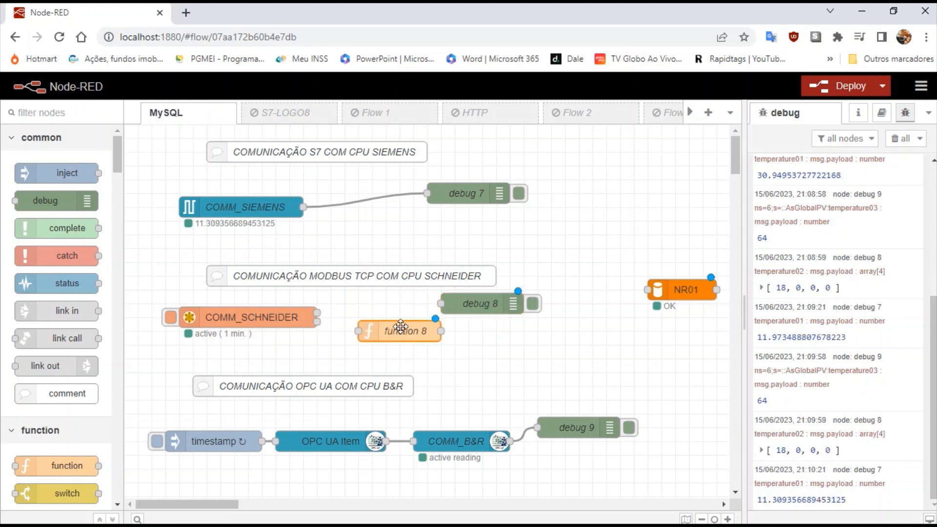
{"action": "left_click_drag", "start_coordinate": [479, 306], "coordinate": [506, 306]}
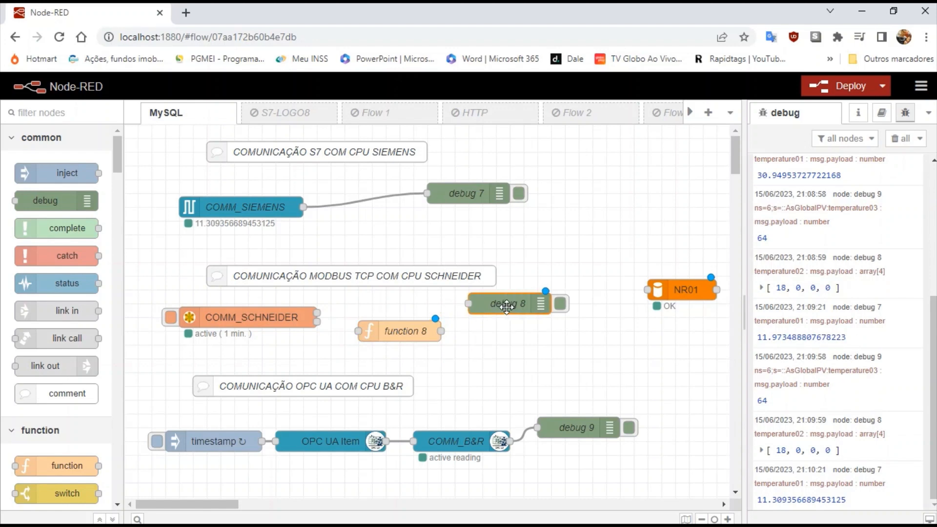
Code it as msg.payload = msg.payload[0], name it 'Separa valor Modbus', and wire it between them.
{"action": "double_click", "coordinate": [396, 336]}
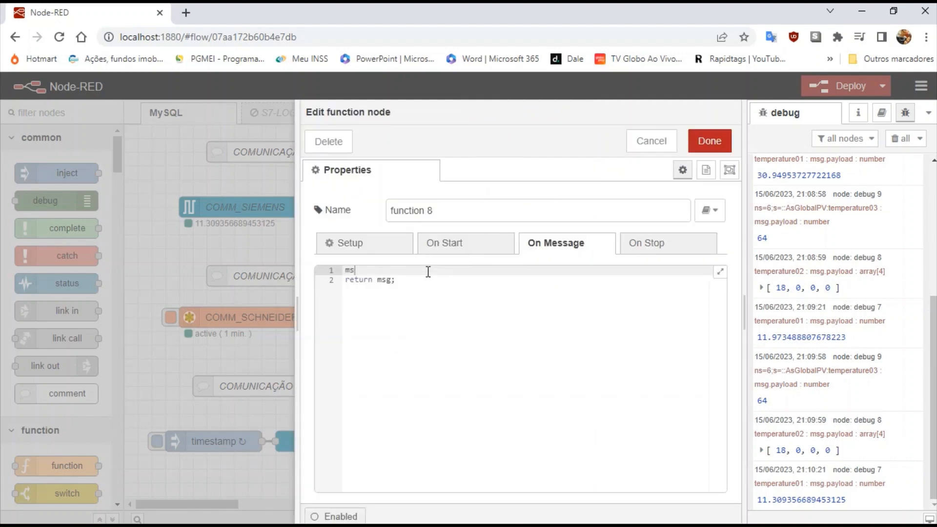
{"action": "type", "text": "msg.payload = msg.payload[0"}
{"action": "left_click_drag", "start_coordinate": [457, 207], "coordinate": [333, 214]}
{"action": "type", "text": "Separa valor Mo"}
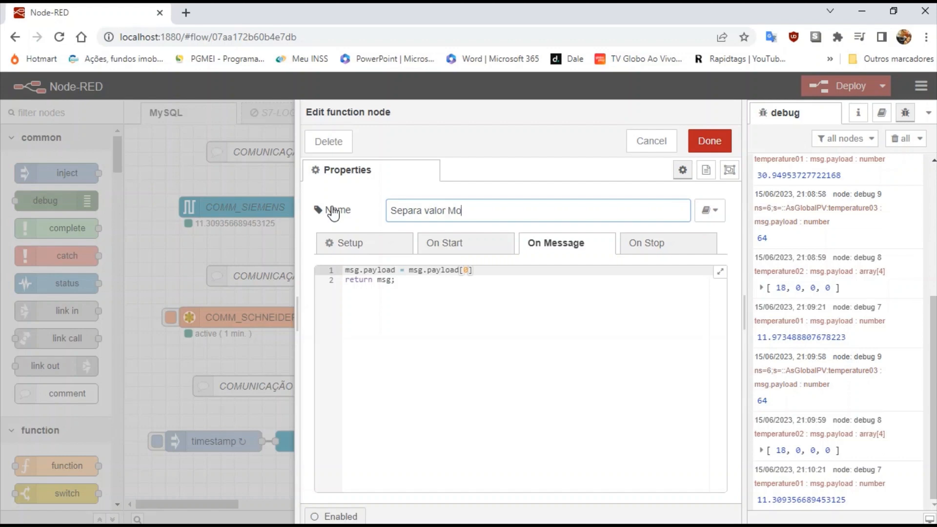
{"action": "type", "text": "dbus"}
{"action": "left_click", "coordinate": [710, 146]}
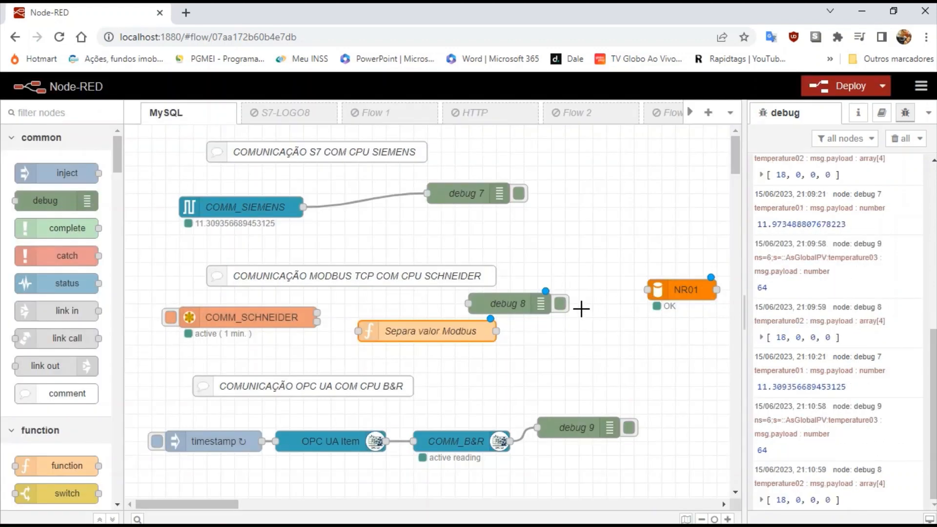
{"action": "left_click_drag", "start_coordinate": [318, 313], "coordinate": [358, 331]}
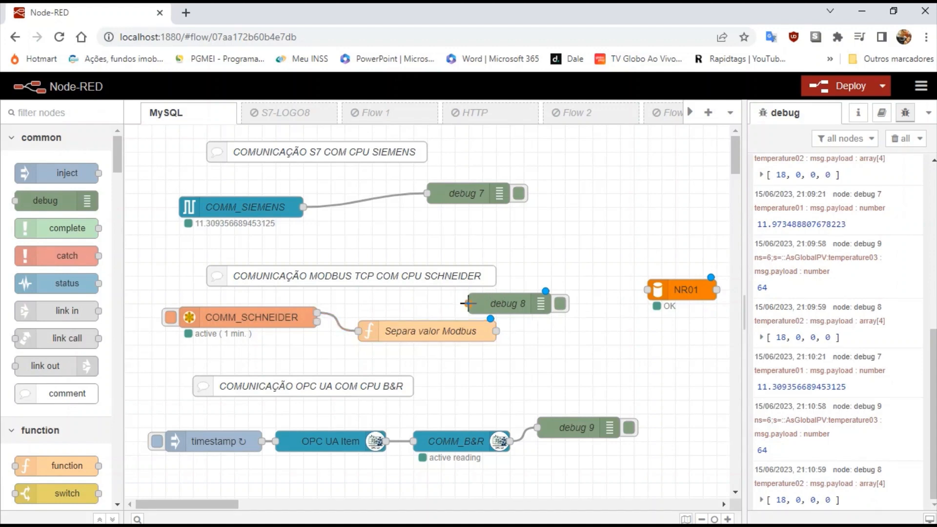
{"action": "left_click_drag", "start_coordinate": [467, 304], "coordinate": [497, 331]}
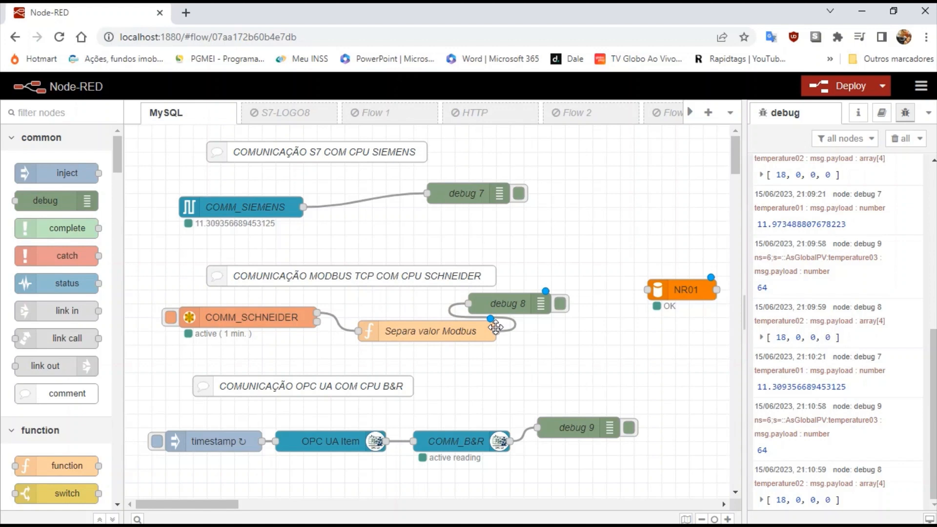
Deploy, clear the debug list, and fire COMM_SCHNEIDER so debug 8 shows temperature02 as 18.
{"action": "left_click", "coordinate": [843, 97]}
{"action": "left_click", "coordinate": [611, 182]}
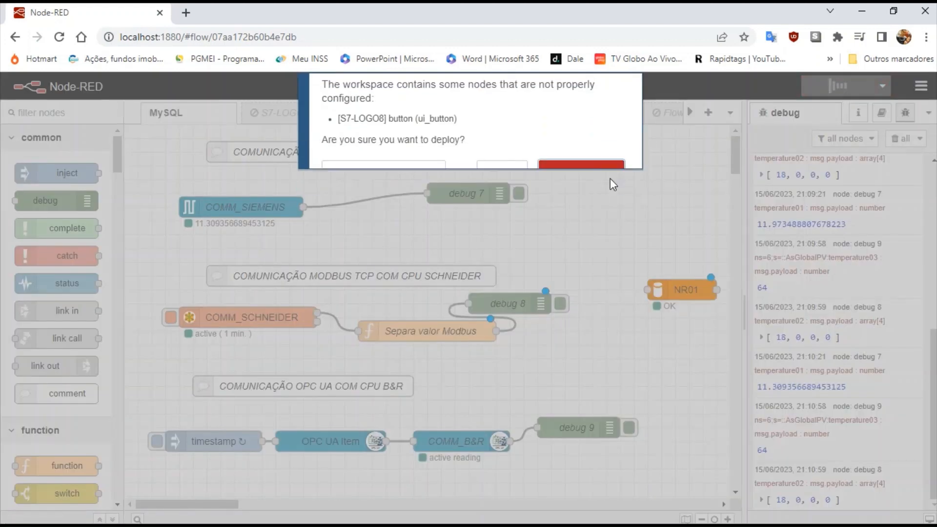
{"action": "left_click", "coordinate": [904, 140]}
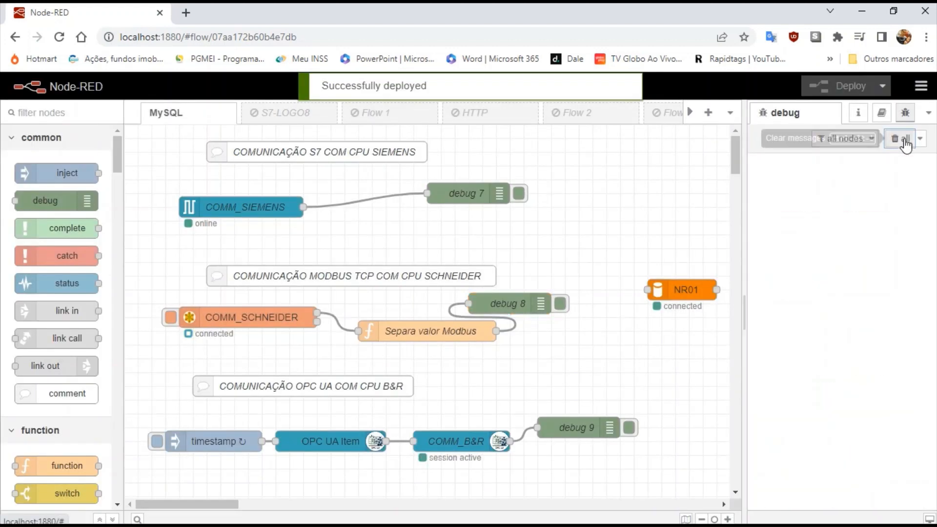
{"action": "left_click", "coordinate": [170, 319]}
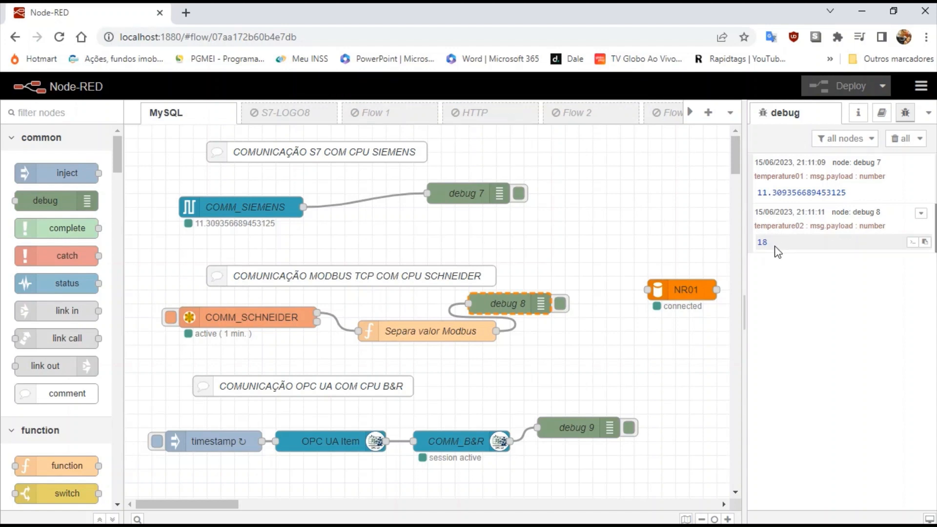
{"action": "left_click", "coordinate": [170, 320]}
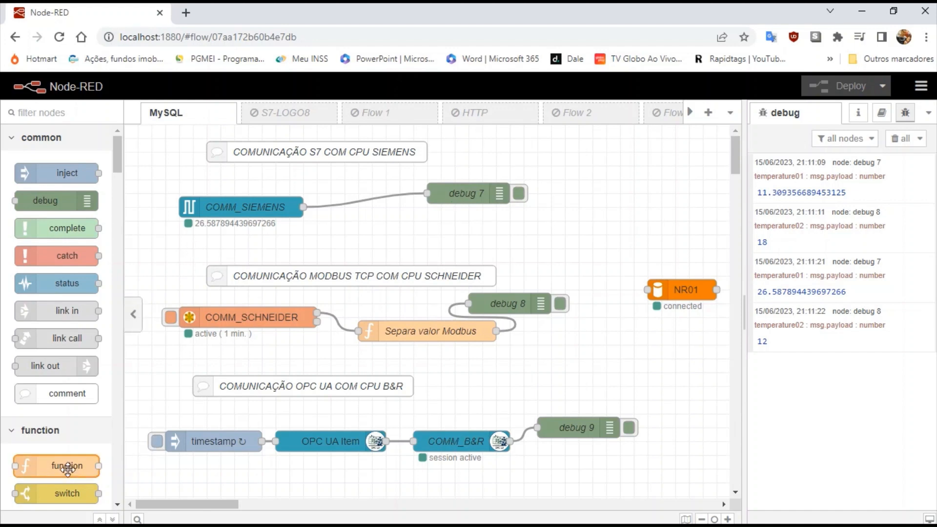
Add a function node fed by COMM_B&R, check the debug 9 topic, and open function 8.
{"action": "left_click_drag", "start_coordinate": [69, 466], "coordinate": [615, 478]}
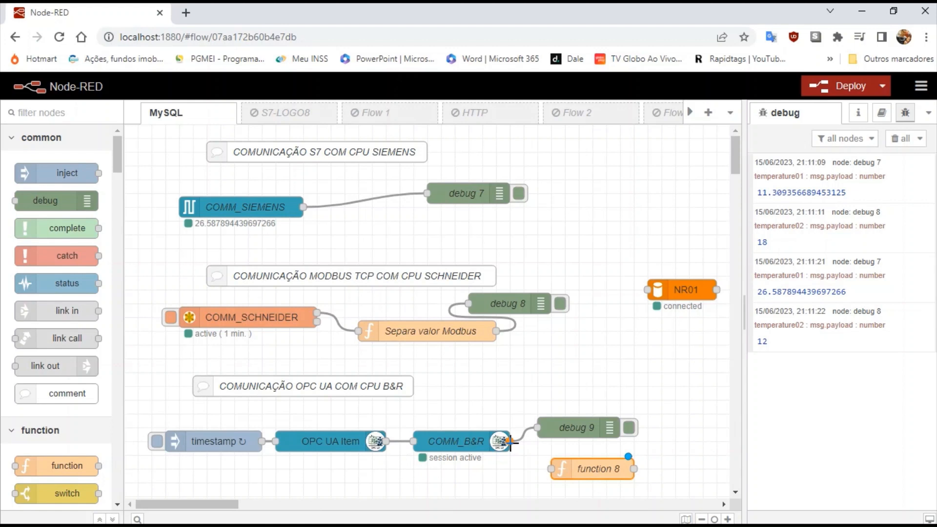
{"action": "left_click_drag", "start_coordinate": [509, 441], "coordinate": [555, 468]}
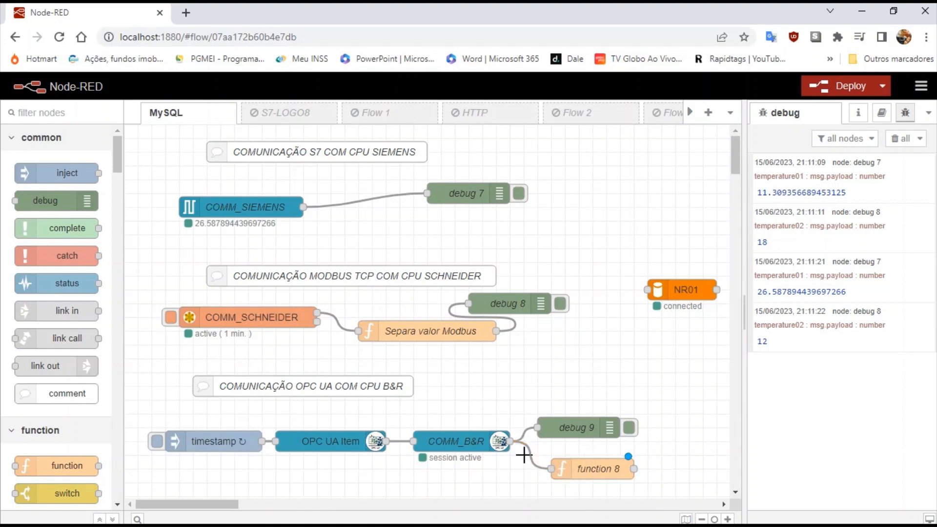
{"action": "left_click", "coordinate": [156, 441]}
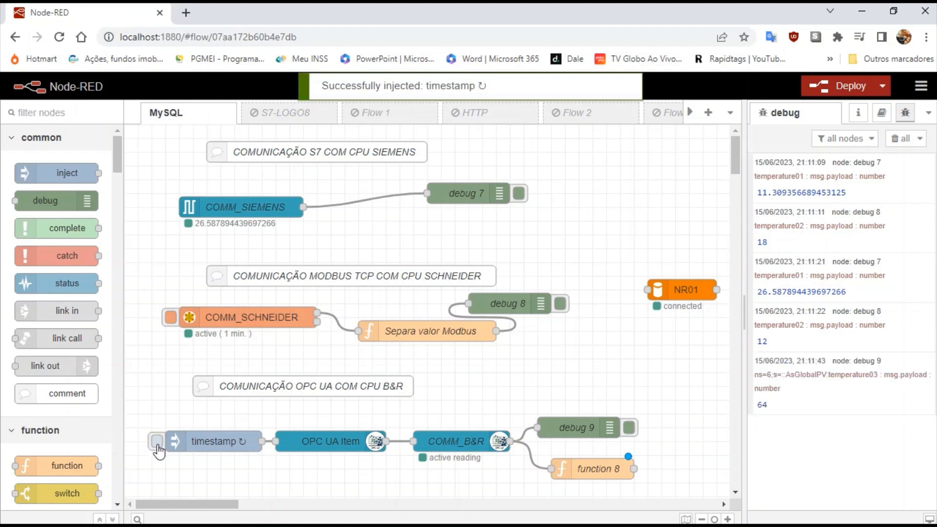
{"action": "left_click_drag", "start_coordinate": [756, 376], "coordinate": [901, 370]}
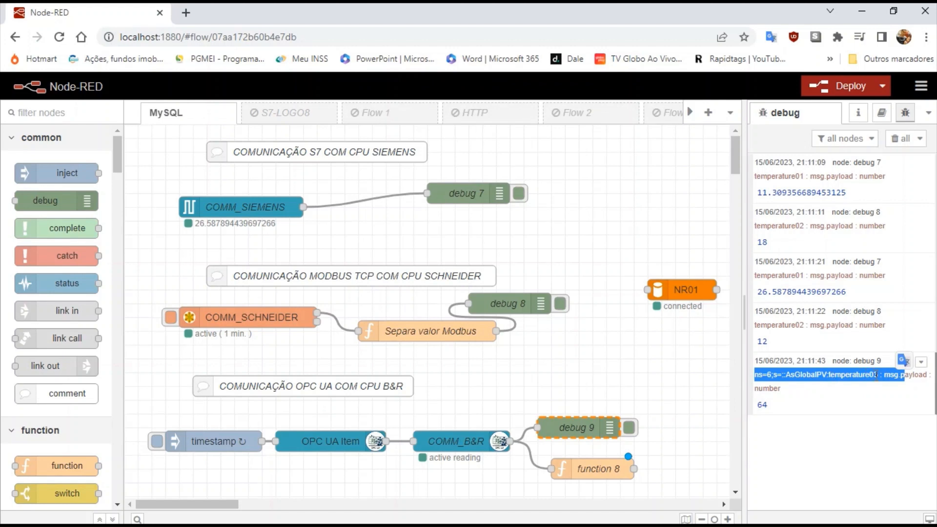
{"action": "double_click", "coordinate": [587, 471]}
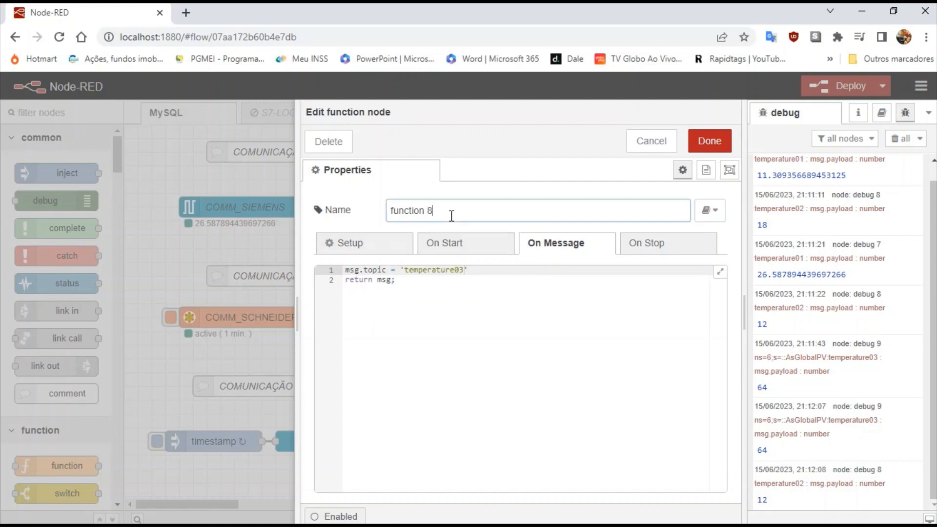
Rename function 8 to 'Normaliza Topico' and save its msg.topic = 'temperature03' code.
{"action": "left_click_drag", "start_coordinate": [450, 210], "coordinate": [349, 212]}
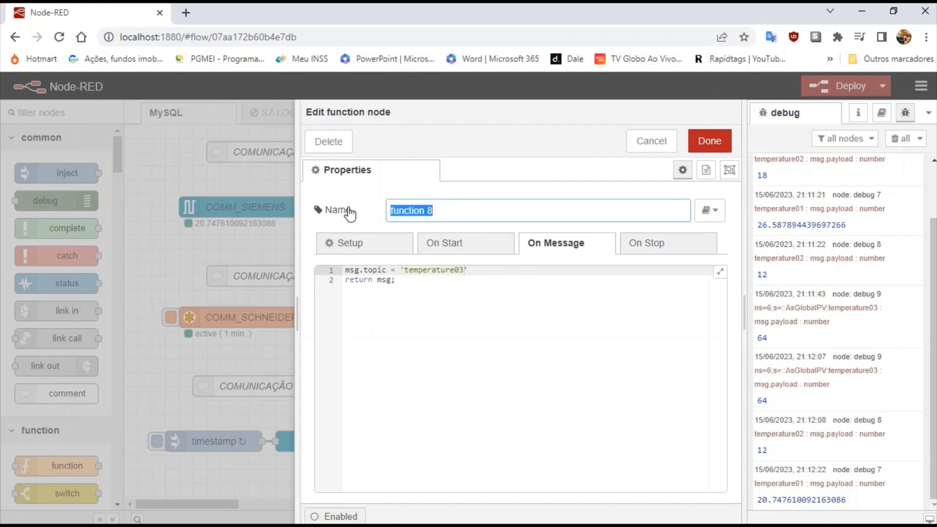
{"action": "type", "text": "Normaliza Topico"}
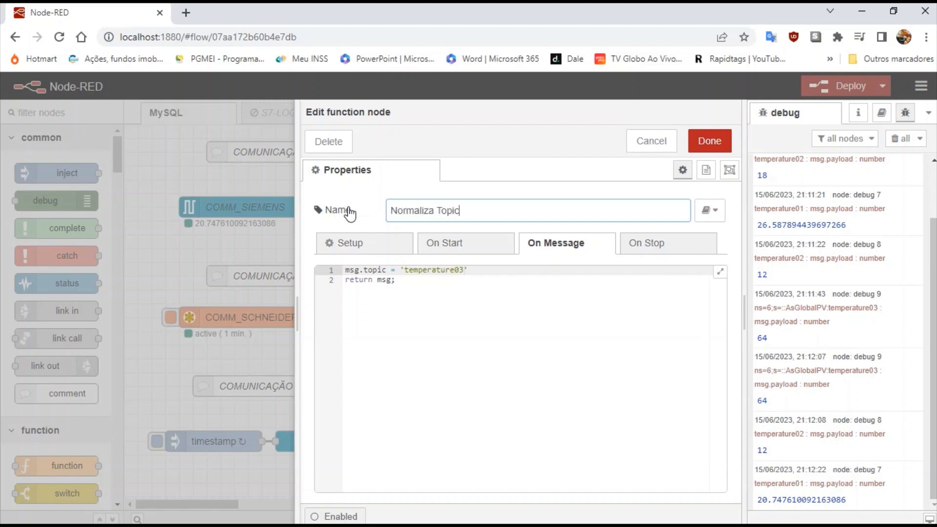
{"action": "left_click", "coordinate": [698, 140]}
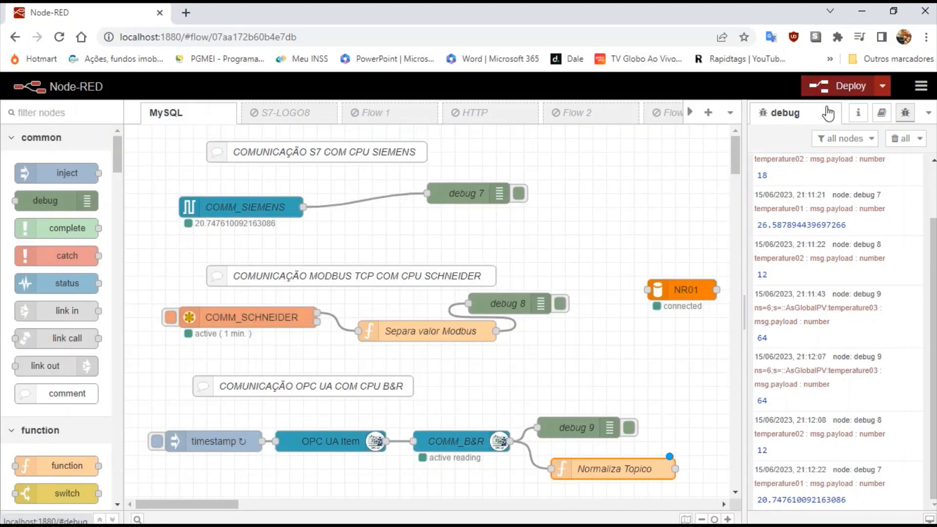
Wire Normaliza Topico into debug 9, turn off debug 7 and 8, clear the debug panel, and deploy.
{"action": "left_click", "coordinate": [524, 434]}
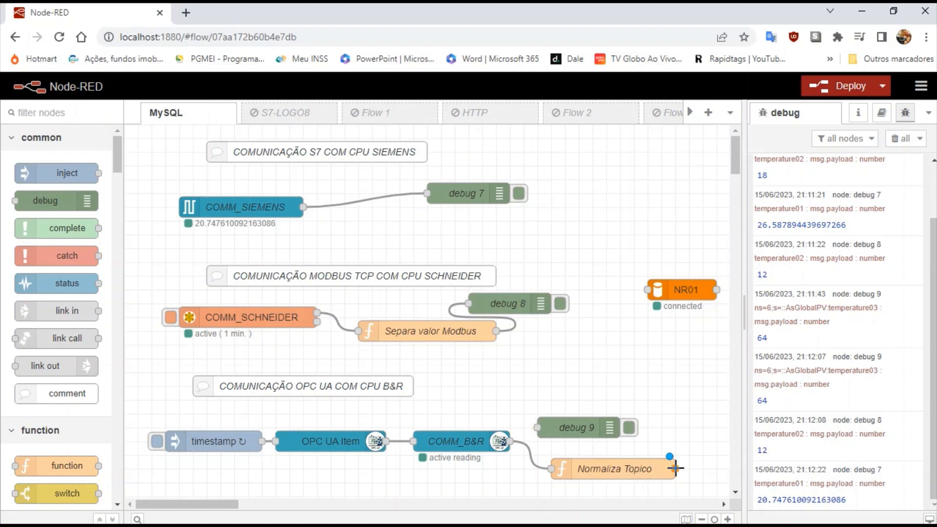
{"action": "mouse_move", "coordinate": [675, 468]}
{"action": "left_mouse_down"}
{"action": "mouse_move", "coordinate": [517, 427]}
{"action": "mouse_move", "coordinate": [695, 464]}
{"action": "mouse_move", "coordinate": [675, 468]}
{"action": "left_mouse_up"}
{"action": "left_click", "coordinate": [560, 304]}
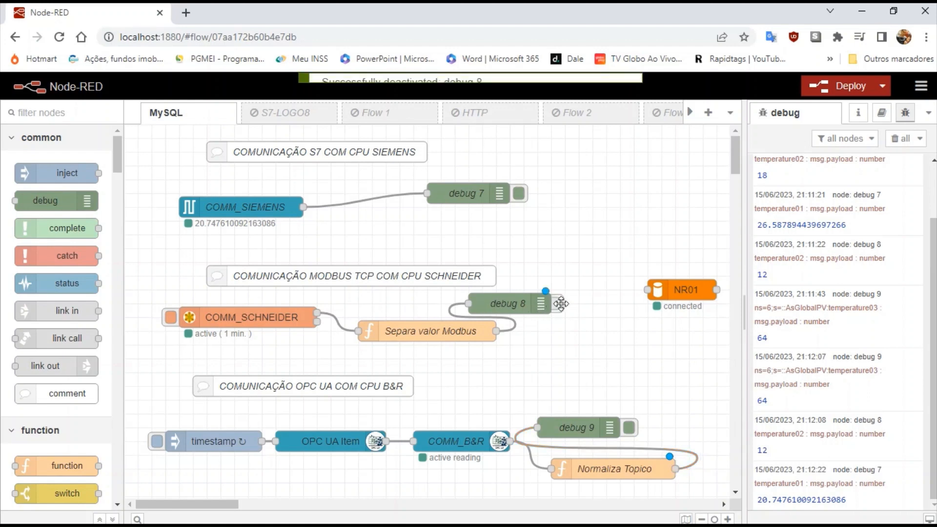
{"action": "left_click", "coordinate": [519, 193]}
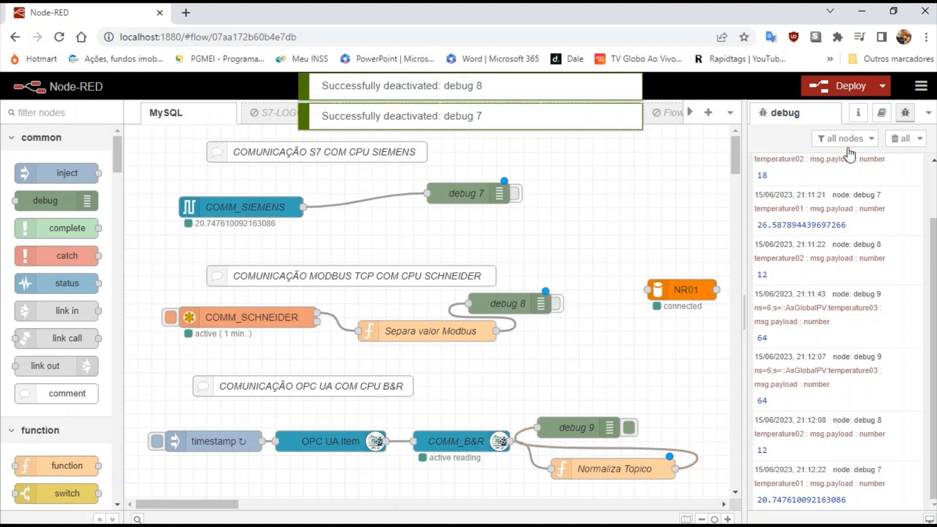
{"action": "left_click", "coordinate": [892, 140]}
{"action": "left_click", "coordinate": [847, 88]}
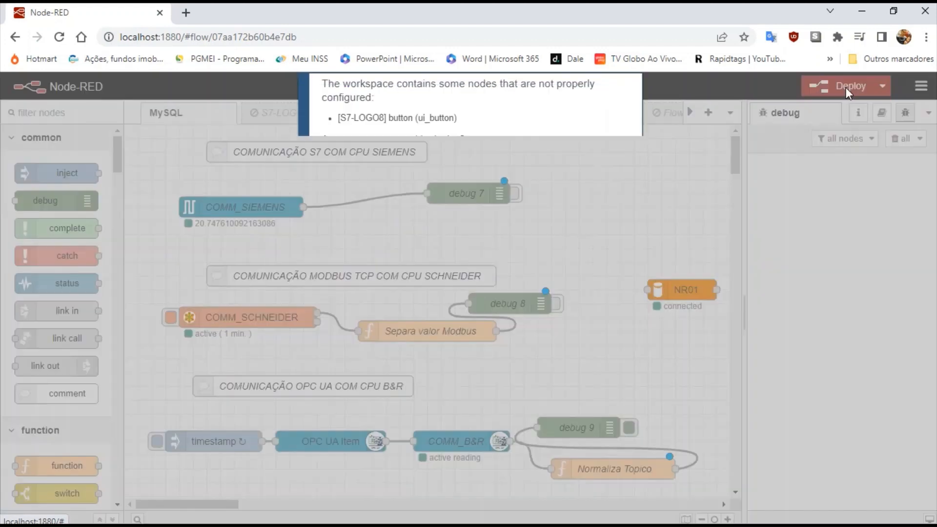
{"action": "left_click", "coordinate": [603, 177]}
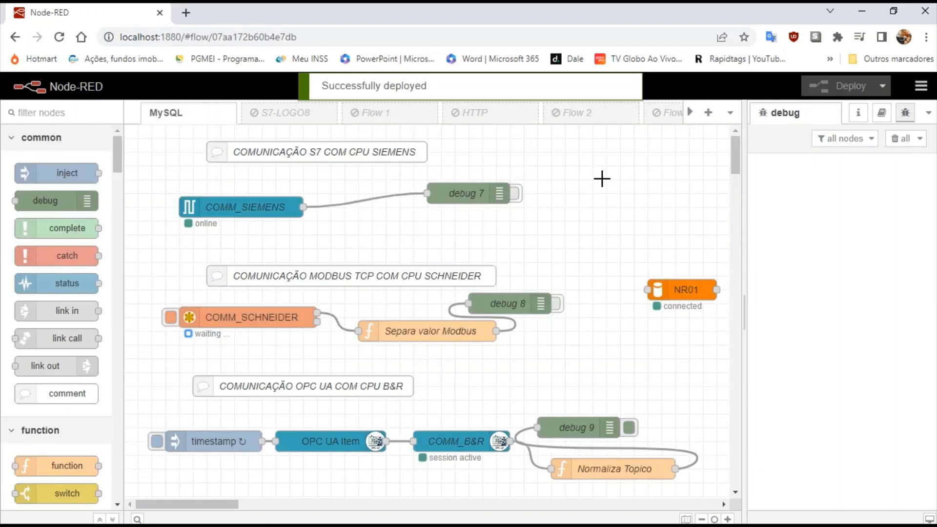
Trigger an OPC UA read, confirm the topic shows temperature03, then switch to MySQL Workbench.
{"action": "left_click", "coordinate": [156, 443]}
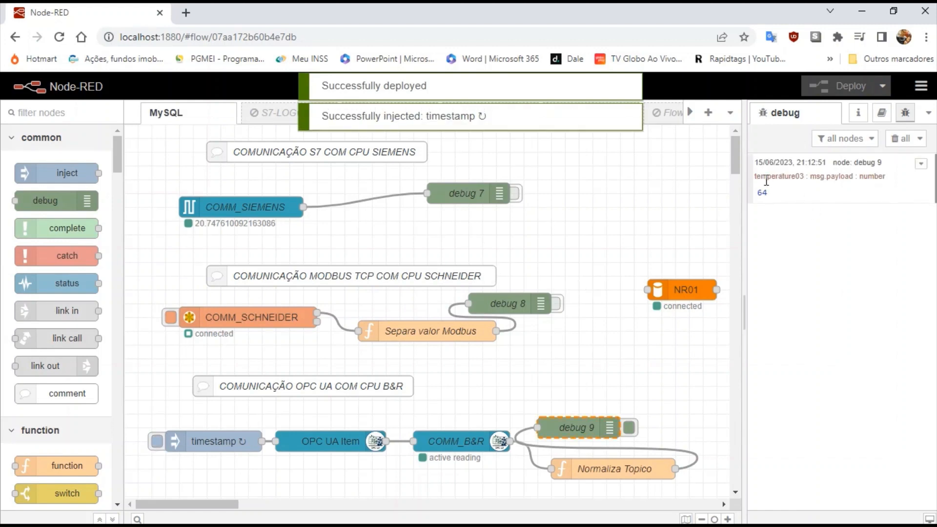
{"action": "left_click_drag", "start_coordinate": [755, 176], "coordinate": [805, 179]}
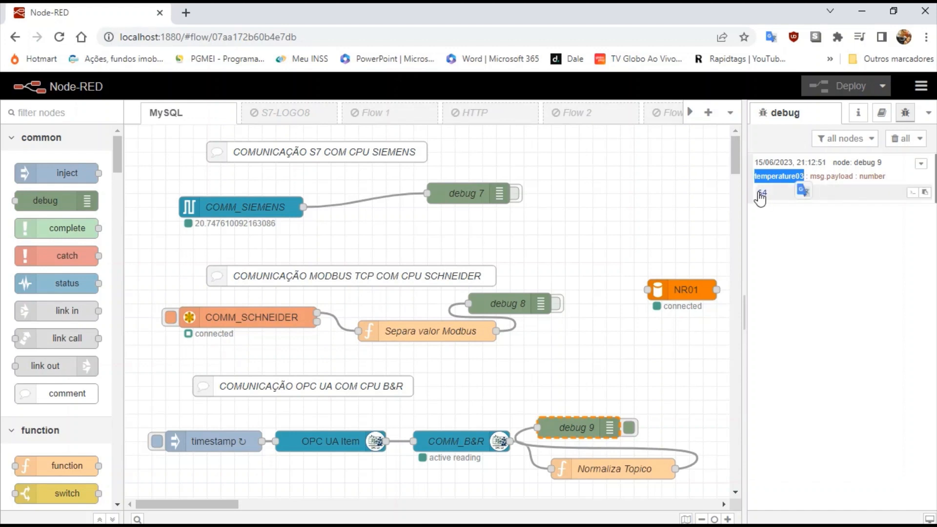
{"action": "left_click", "coordinate": [656, 244]}
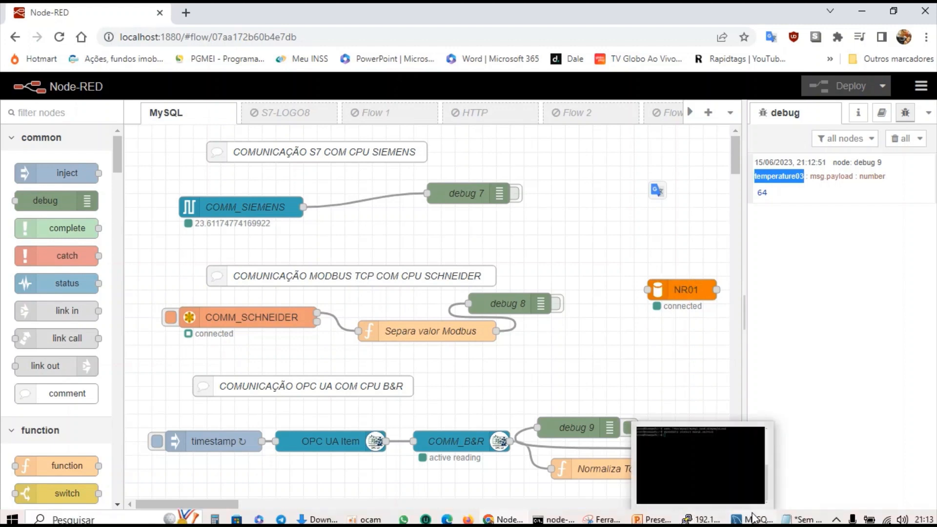
{"action": "left_click", "coordinate": [754, 519]}
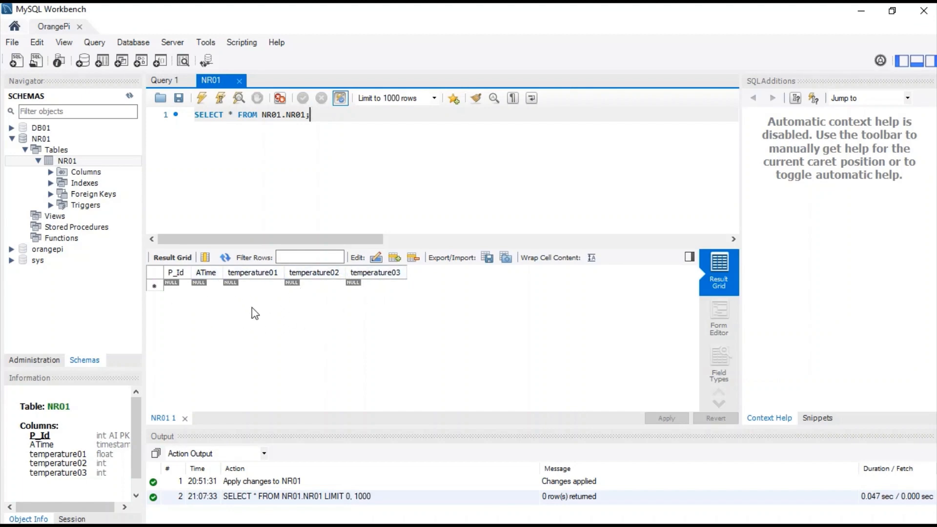
{"action": "left_click", "coordinate": [869, 12]}
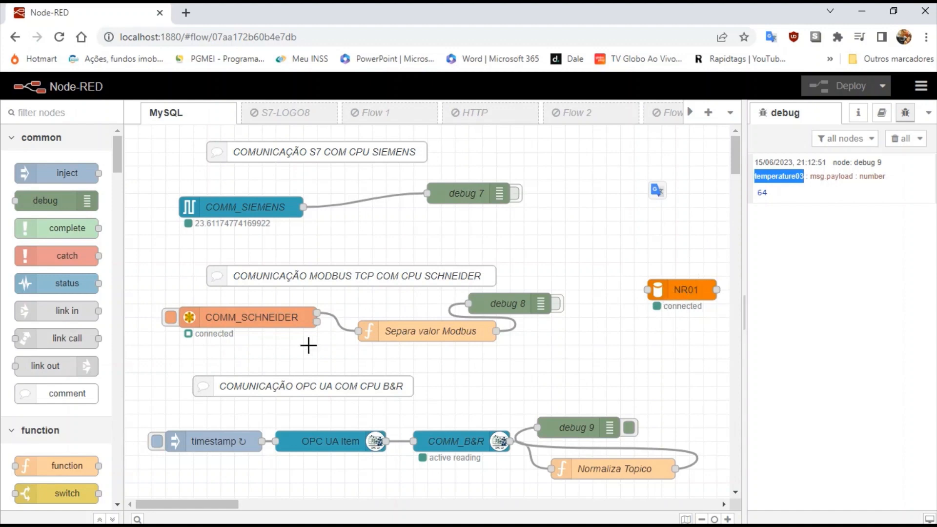
Place a join node beside debug 7 in manual mode, key/value object by msg.topic, 3 parts.
{"action": "left_click_drag", "start_coordinate": [117, 168], "coordinate": [121, 188]}
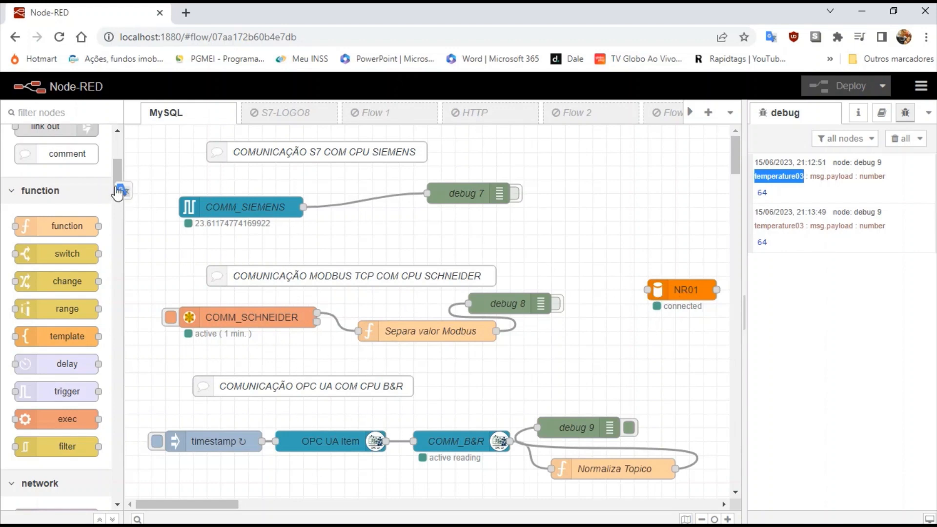
{"action": "left_click_drag", "start_coordinate": [115, 174], "coordinate": [128, 250]}
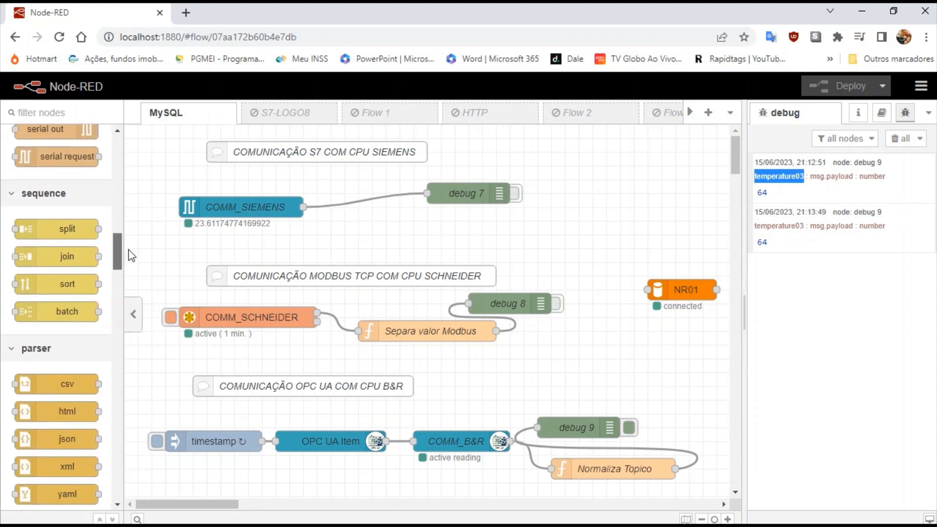
{"action": "left_click_drag", "start_coordinate": [67, 257], "coordinate": [574, 238]}
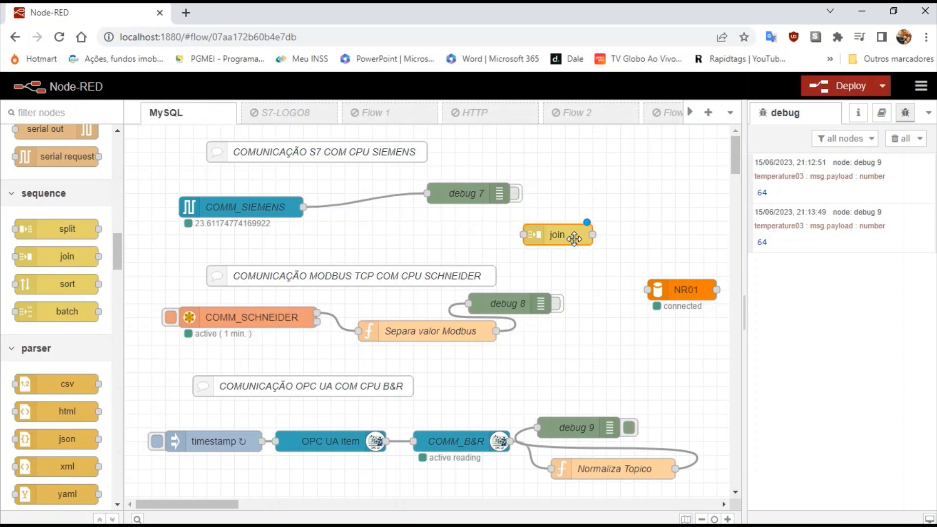
{"action": "double_click", "coordinate": [574, 239]}
{"action": "left_click", "coordinate": [608, 222]}
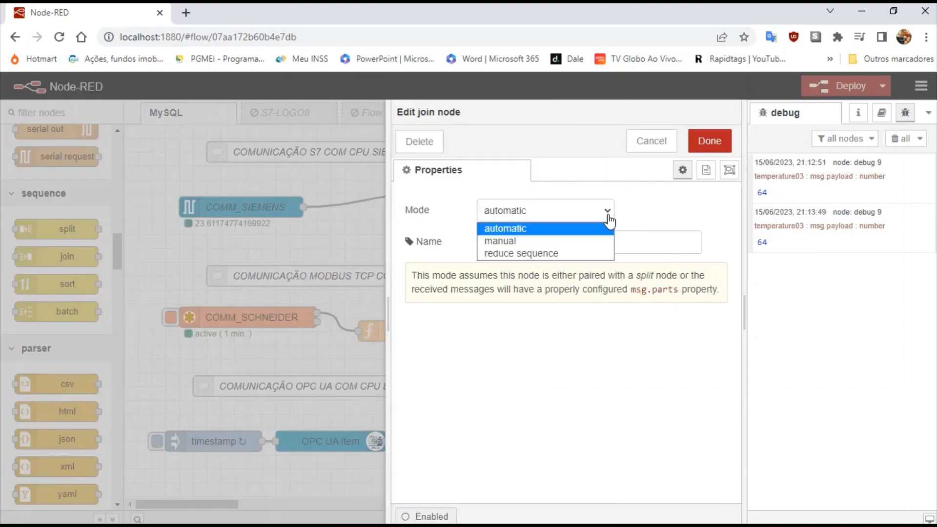
{"action": "left_click", "coordinate": [510, 242]}
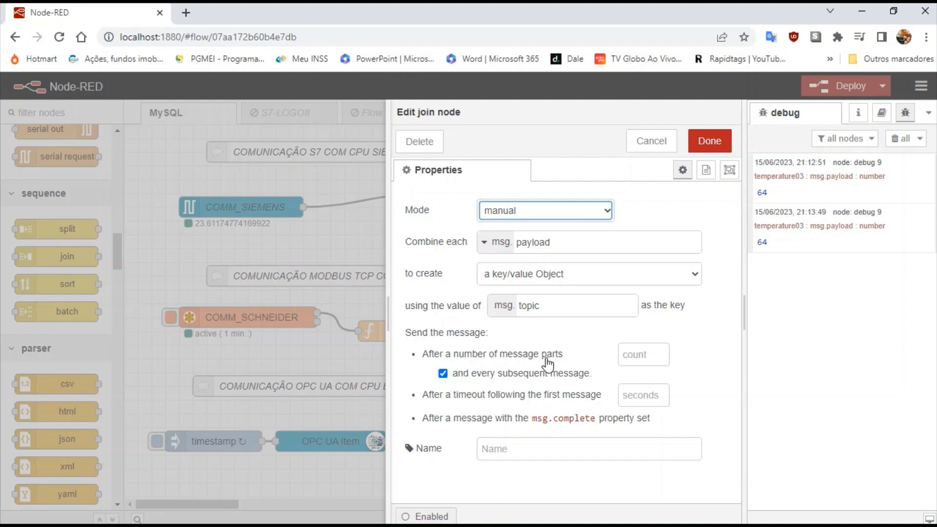
{"action": "left_click", "coordinate": [637, 354]}
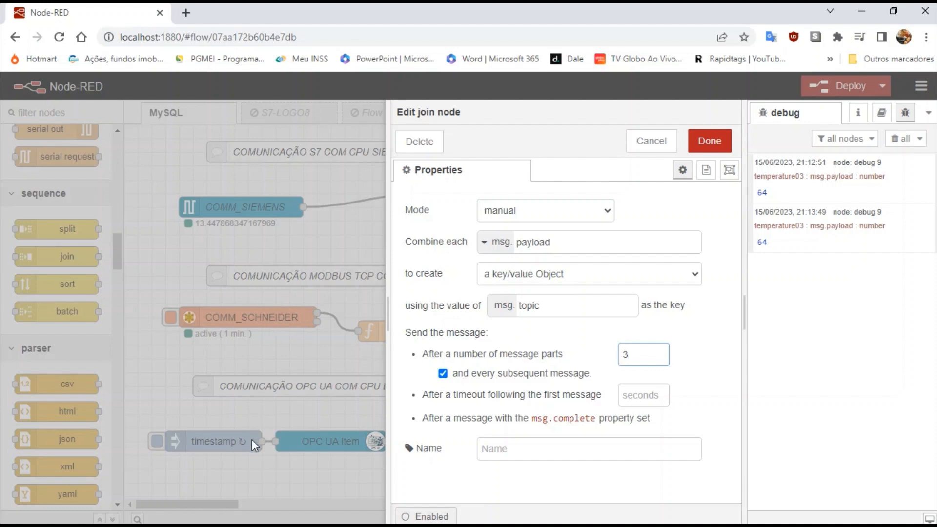
{"action": "left_click", "coordinate": [709, 143]}
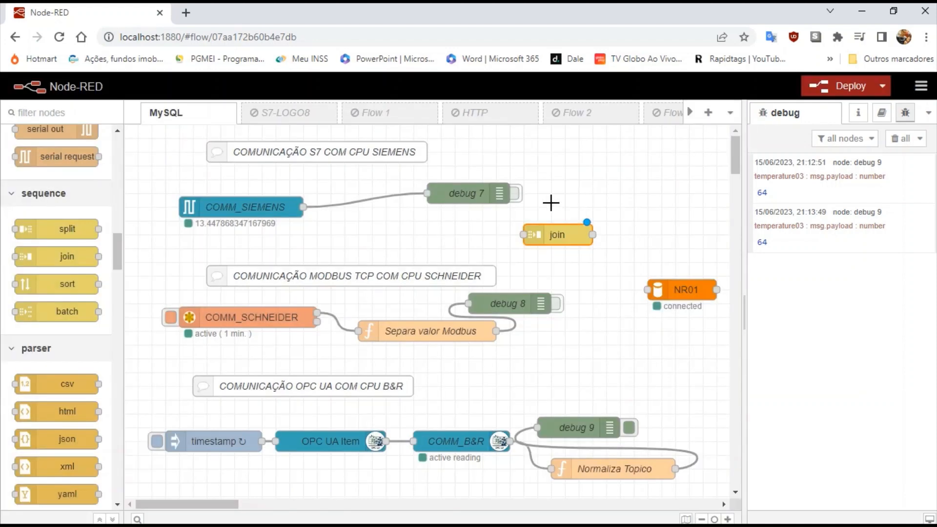
Connect COMM_SIEMENS, Separa valor Modbus and Normaliza Topico into the join node.
{"action": "left_click_drag", "start_coordinate": [304, 207], "coordinate": [524, 235]}
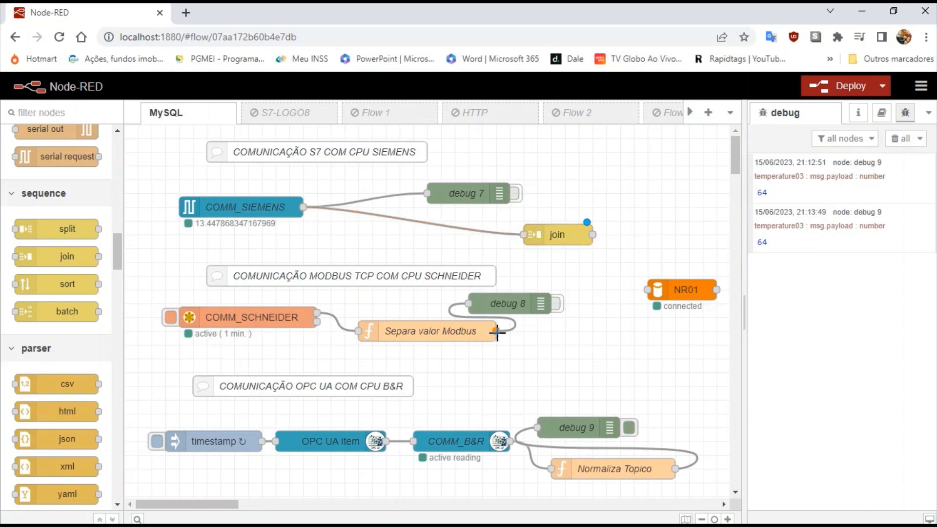
{"action": "left_click_drag", "start_coordinate": [496, 332], "coordinate": [524, 235]}
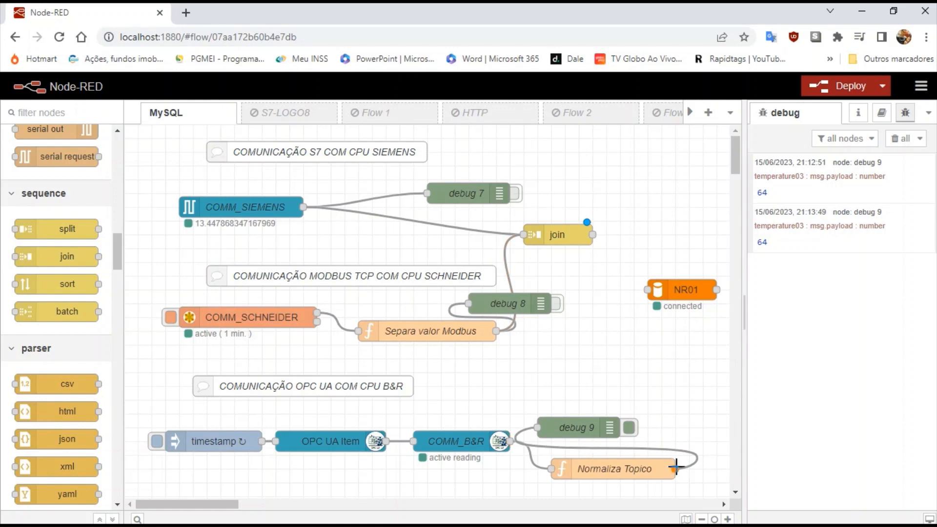
{"action": "left_click_drag", "start_coordinate": [675, 468], "coordinate": [522, 234]}
Add debug 10 fed by the join output and turn off debug 9.
{"action": "left_click_drag", "start_coordinate": [116, 239], "coordinate": [115, 141]}
{"action": "left_click_drag", "start_coordinate": [74, 201], "coordinate": [639, 166]}
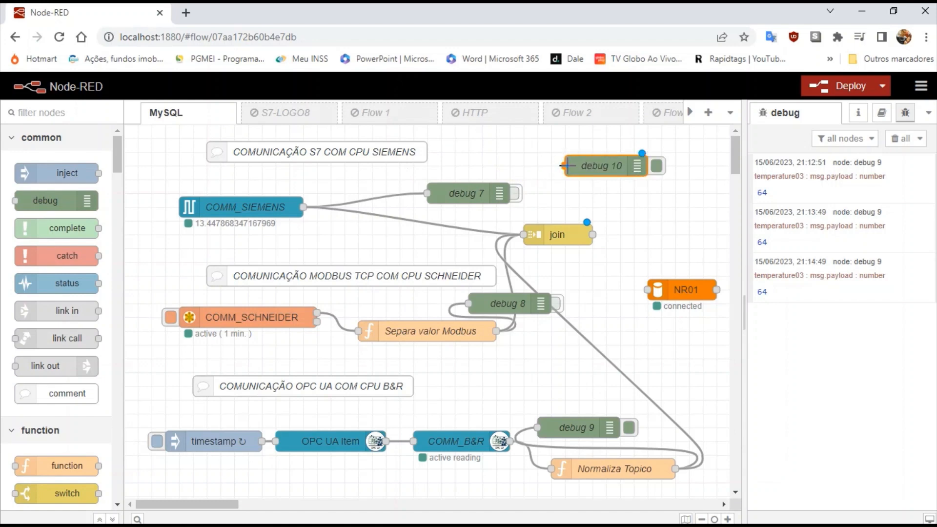
{"action": "left_click_drag", "start_coordinate": [562, 177], "coordinate": [592, 234]}
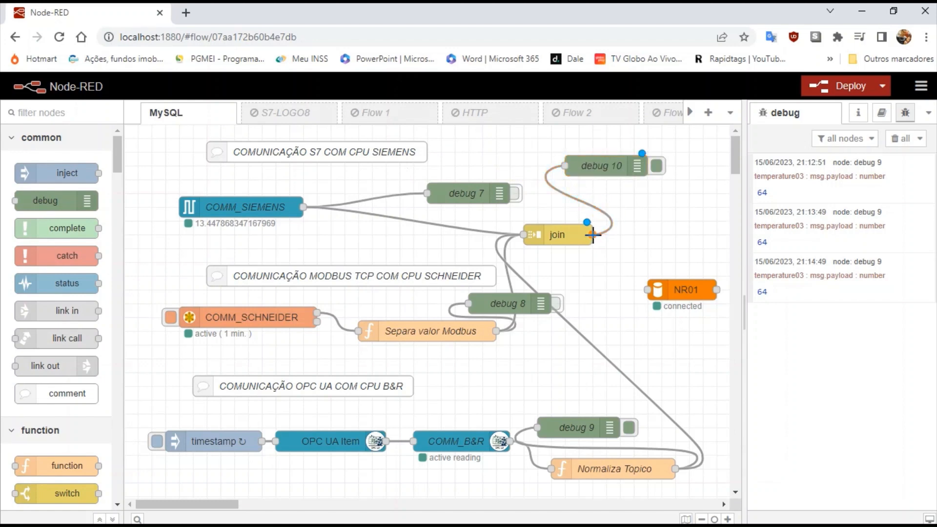
{"action": "left_click", "coordinate": [628, 428]}
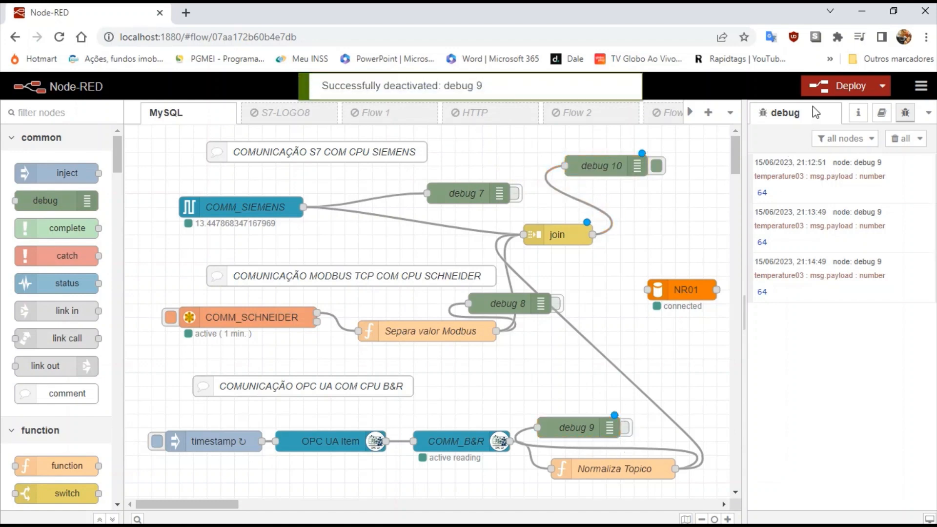
Deploy the flow with the join, confirming past the configuration warning, and clear debug messages.
{"action": "left_click", "coordinate": [836, 92]}
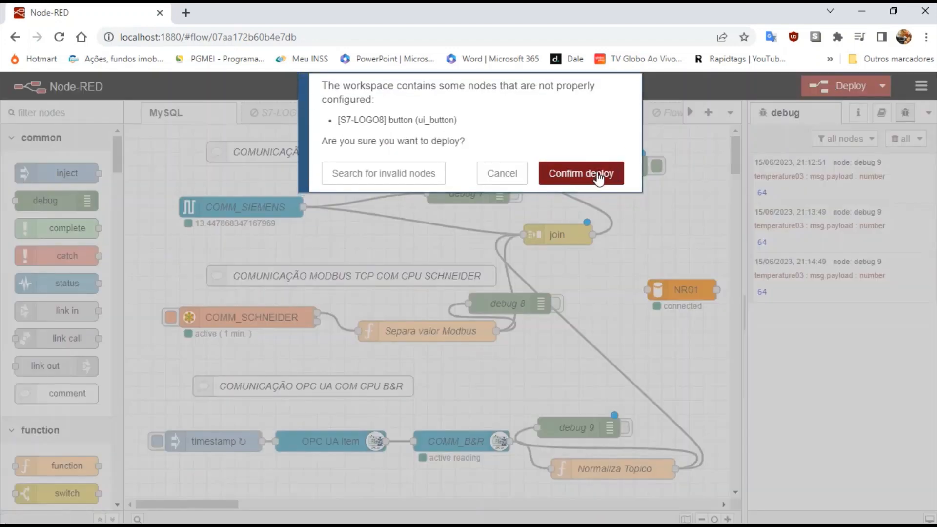
{"action": "left_click", "coordinate": [598, 175]}
{"action": "left_click", "coordinate": [896, 138]}
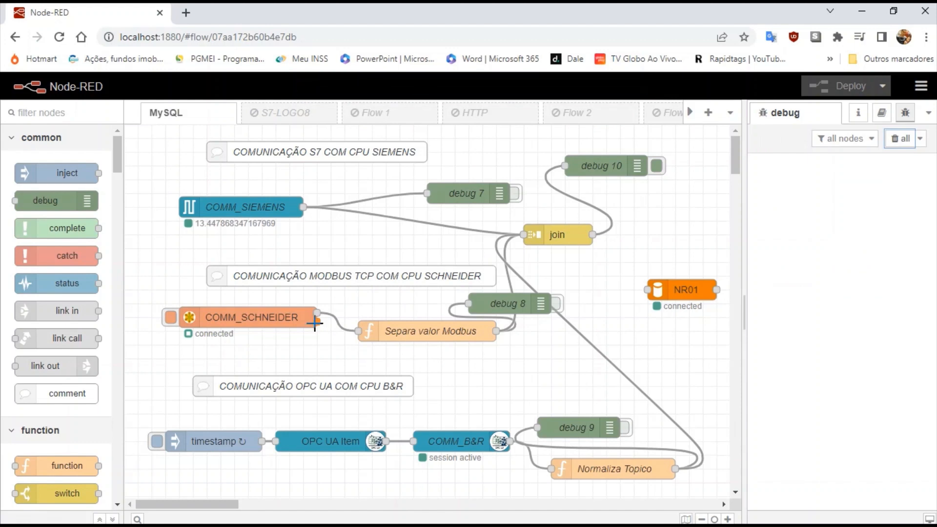
Trigger the COMM_SCHNEIDER and timestamp injects and expand the joined temperature01–03 message.
{"action": "left_click", "coordinate": [170, 319]}
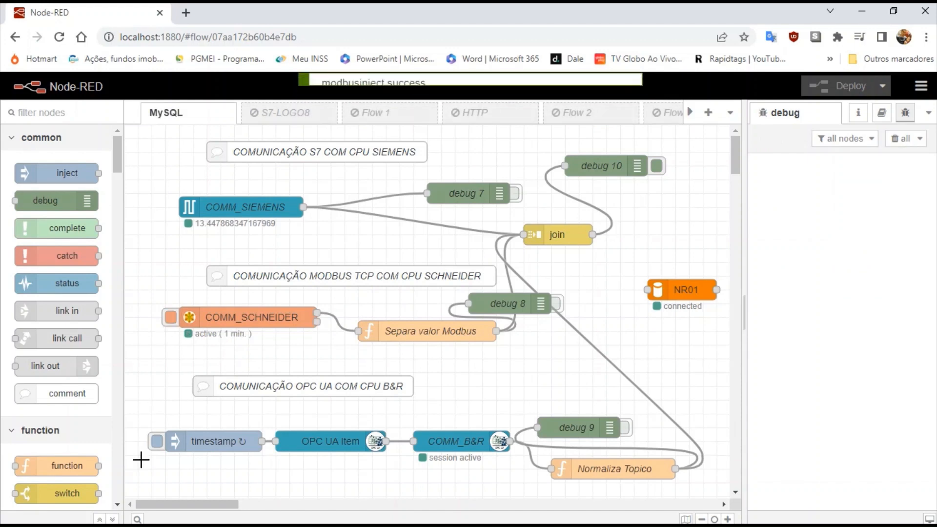
{"action": "left_click", "coordinate": [155, 444]}
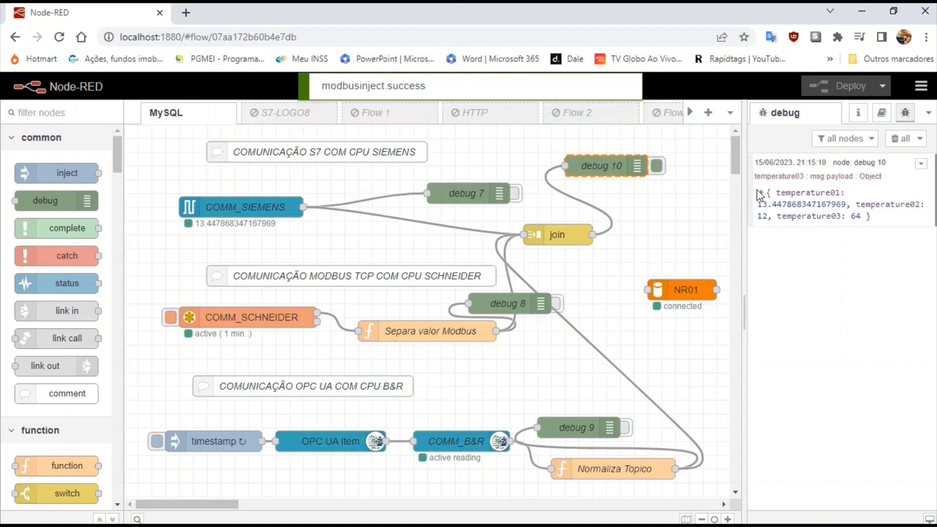
{"action": "left_click", "coordinate": [763, 194]}
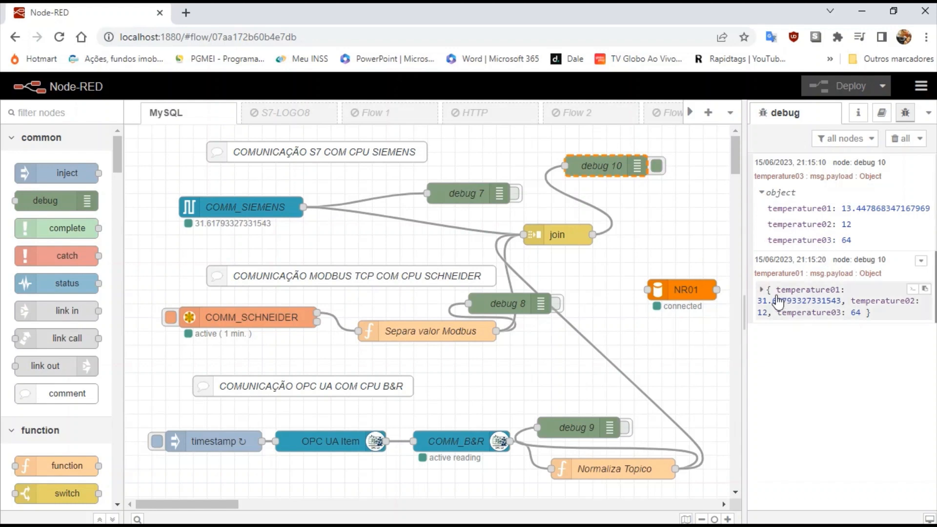
{"action": "left_click", "coordinate": [762, 290]}
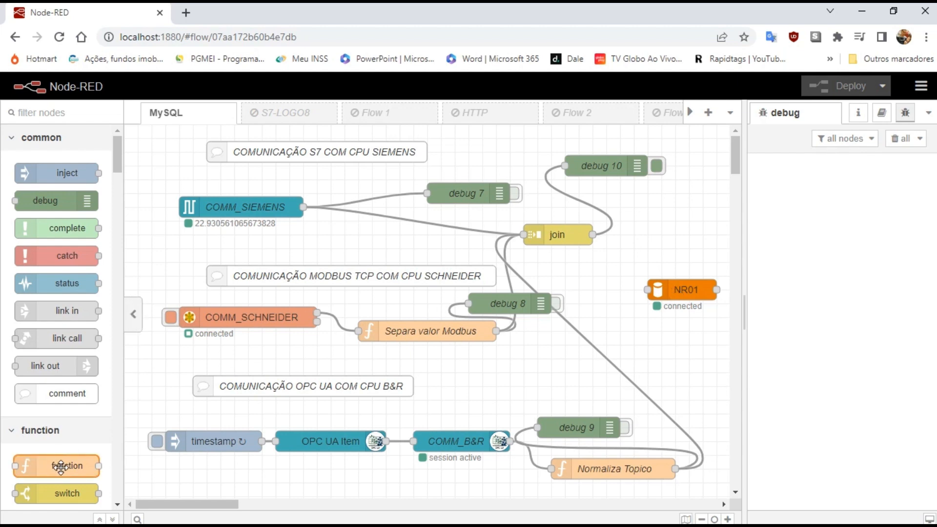
Insert a new function node between join and NR01, wire it, and open its settings.
{"action": "left_click_drag", "start_coordinate": [61, 467], "coordinate": [684, 234]}
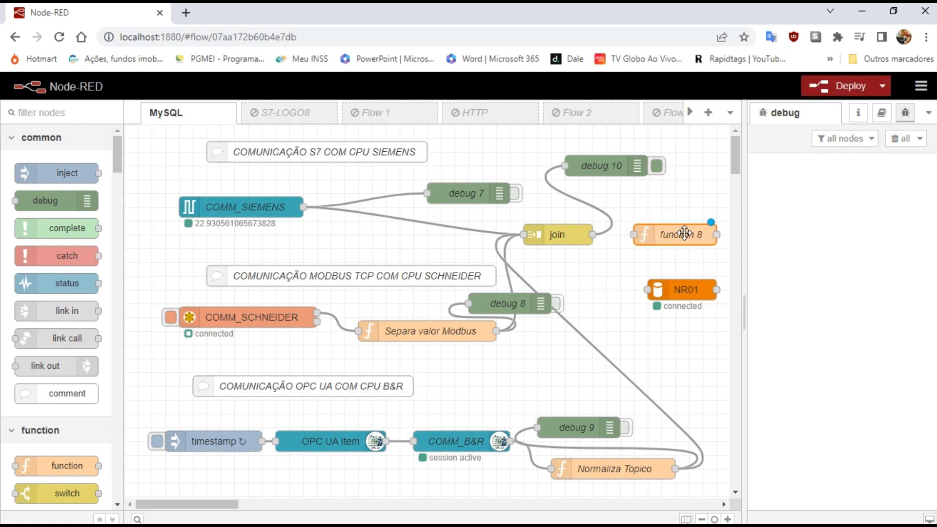
{"action": "left_click_drag", "start_coordinate": [593, 234], "coordinate": [634, 234]}
{"action": "left_click_drag", "start_coordinate": [674, 229], "coordinate": [648, 290]}
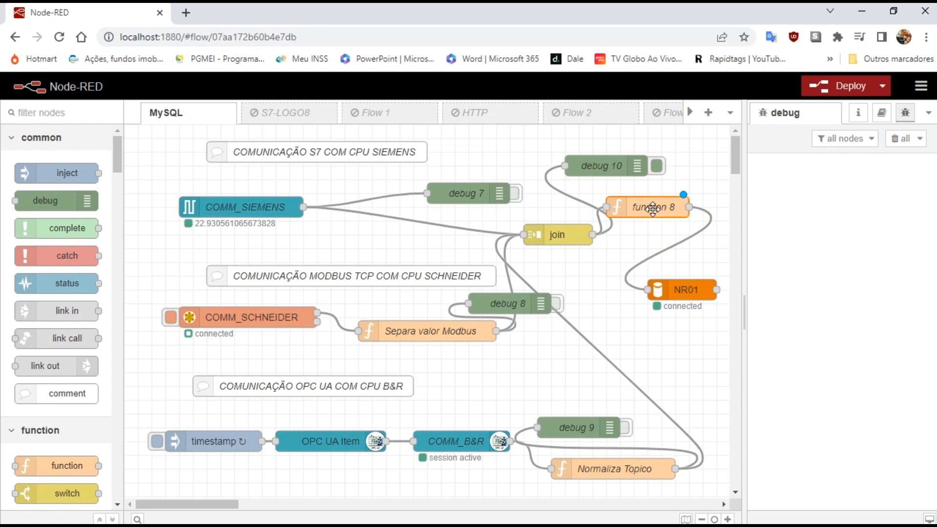
{"action": "double_click", "coordinate": [652, 209]}
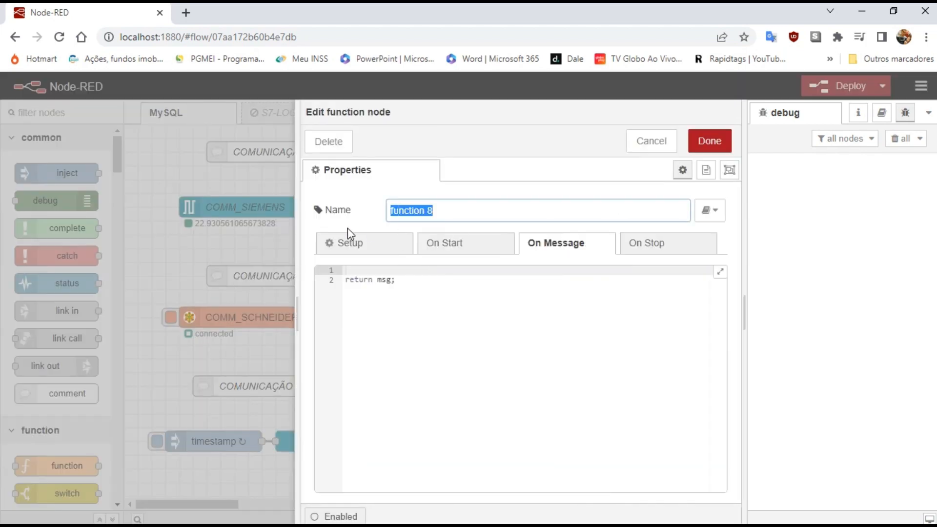
Name the function INSERT SQL and write var test = msg.payload on the first line.
{"action": "type", "text": "I"}
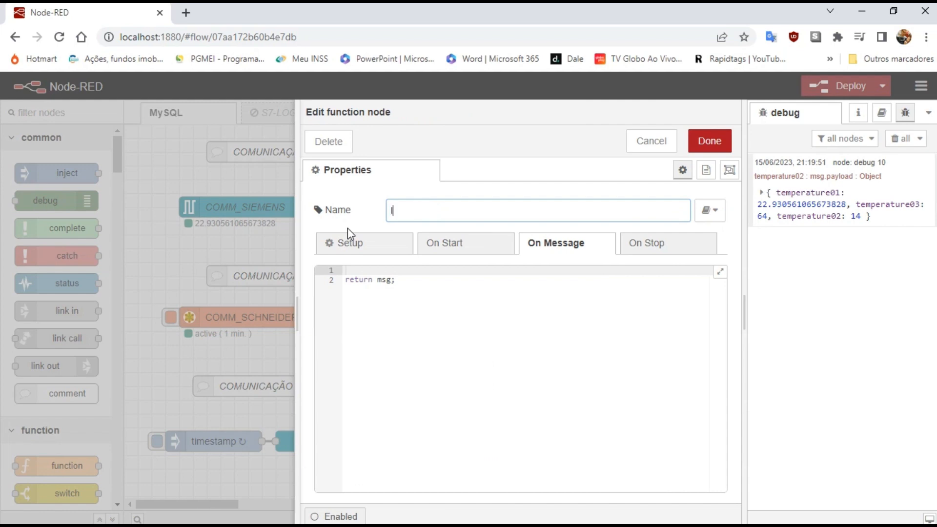
{"action": "type", "text": "NSERT SQL"}
{"action": "left_click", "coordinate": [377, 272]}
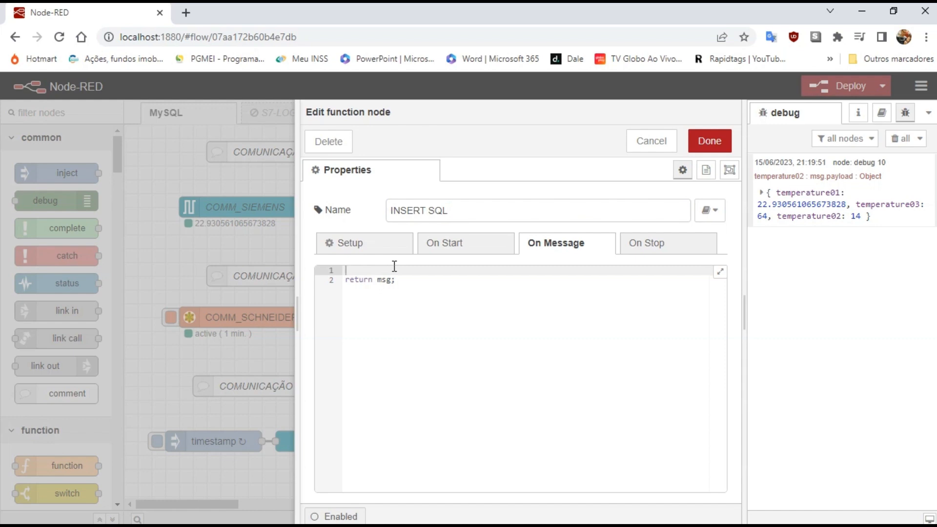
{"action": "type", "text": "var teste"}
{"action": "key", "text": "BackSpace"}
{"action": "type", "text": "= msg"}
{"action": "type", "text": ".pau"}
{"action": "type", "text": "yload"}
{"action": "key", "text": "BackSpace"}
{"action": "key", "text": "BackSpace"}
{"action": "key", "text": "BackSpace"}
{"action": "key", "text": "BackSpace"}
{"action": "key", "text": "BackSpace"}
{"action": "key", "text": "BackSpace"}
{"action": "type", "text": "yload"}
{"action": "key", "text": "Return"}
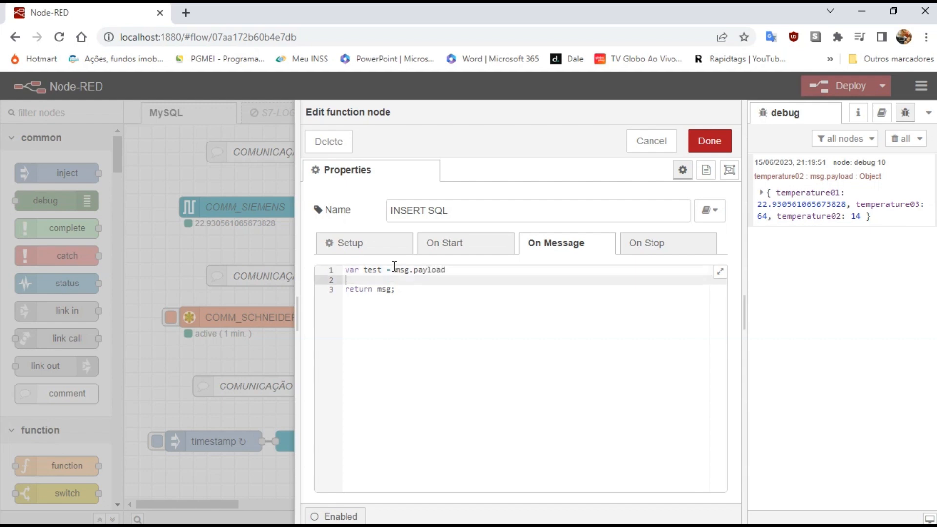
Add variables t1 and t2 taken from test.temperature01 and test.temperature02.
{"action": "type", "text": "v"}
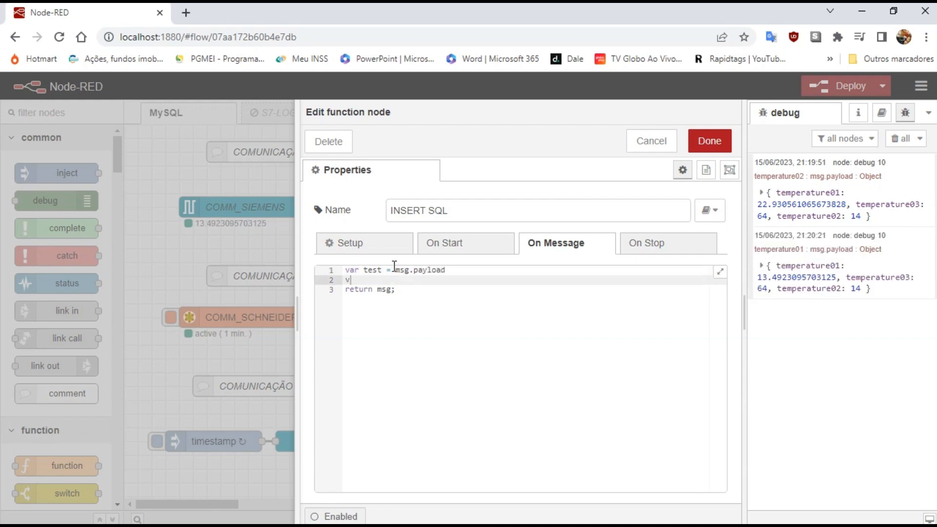
{"action": "type", "text": "ar t1 = test.temperature0"}
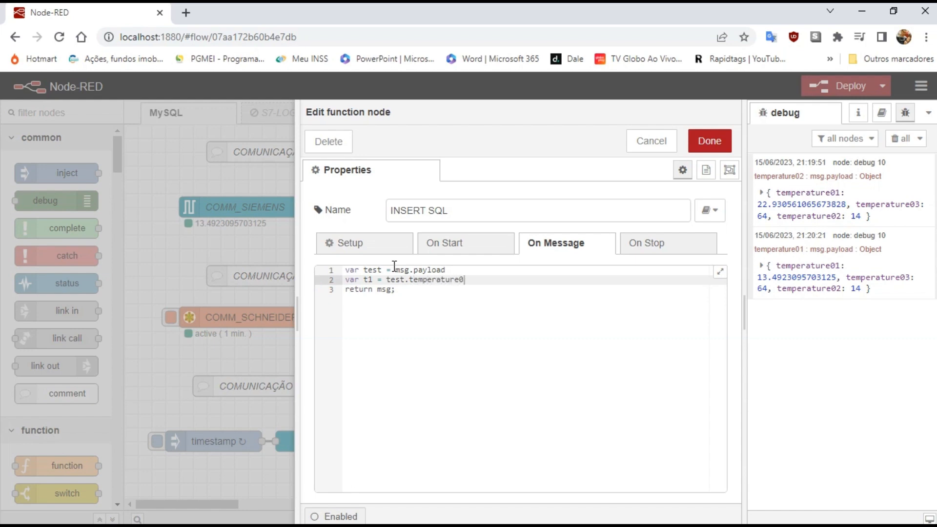
{"action": "type", "text": "1"}
{"action": "key", "text": "Return"}
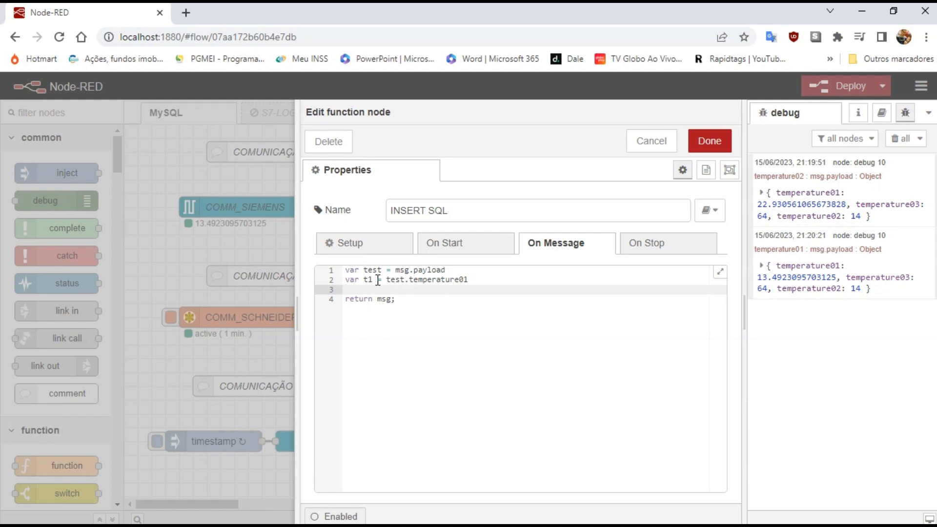
{"action": "type", "text": "var"}
{"action": "left_click", "coordinate": [351, 280]}
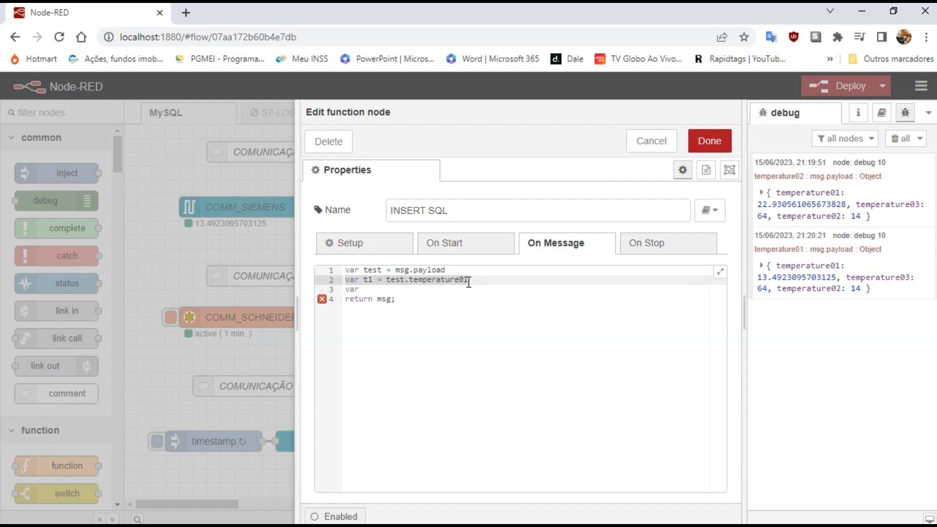
{"action": "left_click", "coordinate": [394, 291]}
{"action": "key", "text": "BackSpace"}
{"action": "key", "text": "BackSpace"}
{"action": "key", "text": "BackSpace"}
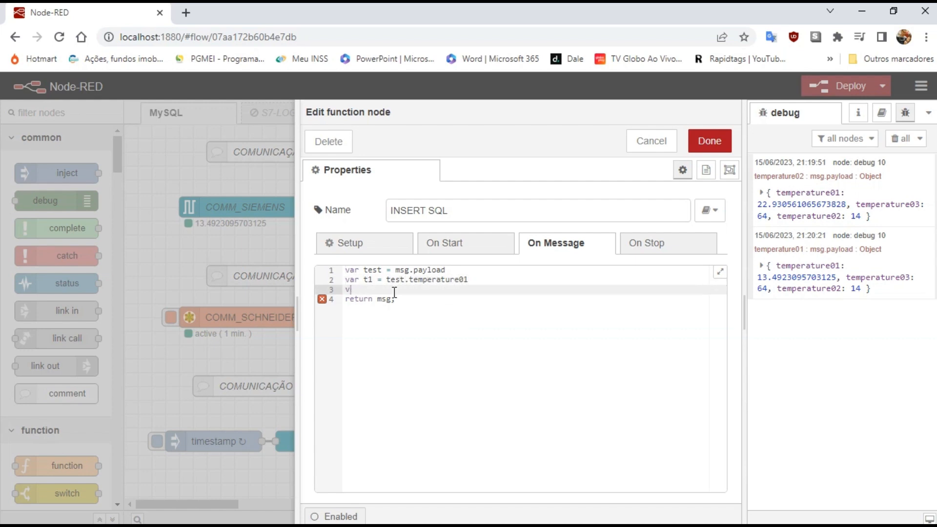
{"action": "type", "text": "var t1 = test.temperature01"}
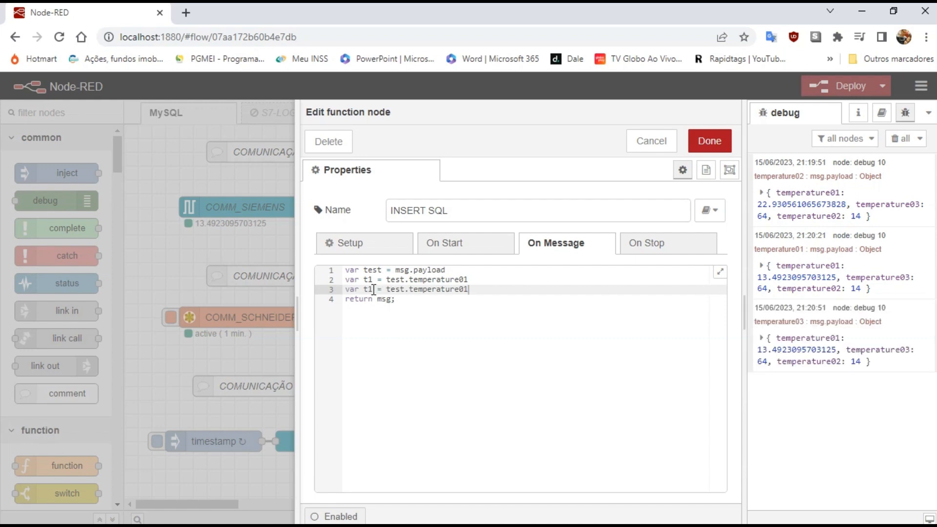
{"action": "left_click", "coordinate": [374, 290]}
{"action": "key", "text": "BackSpace"}
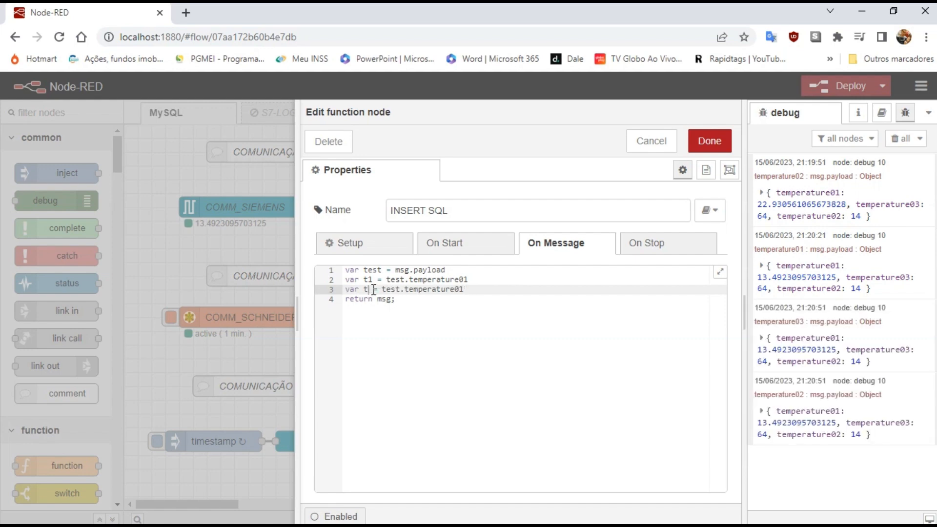
{"action": "type", "text": "2"}
{"action": "key", "text": "BackSpace"}
{"action": "type", "text": "2"}
{"action": "key", "text": "Return"}
Add variable t3 taken from test.temperature03.
{"action": "type", "text": "var t1 = test.temperature01"}
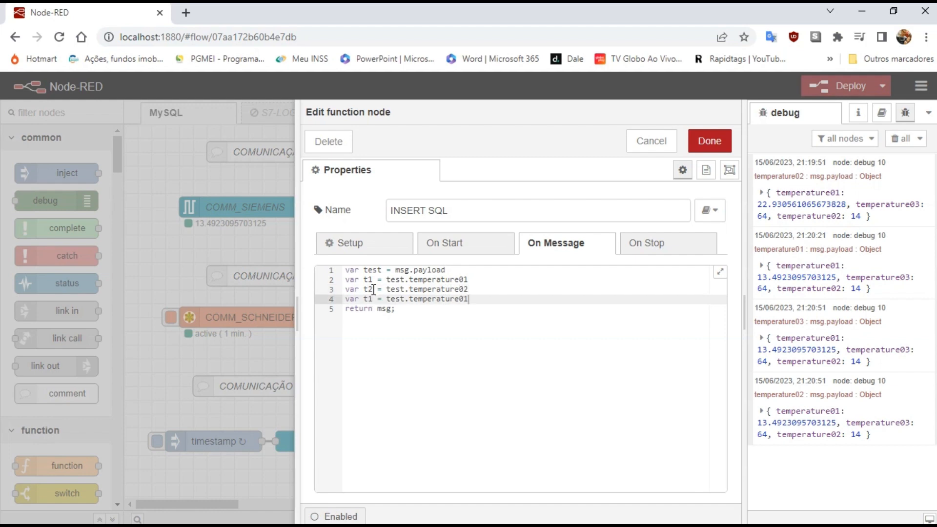
{"action": "key", "text": "BackSpace"}
{"action": "type", "text": "3"}
{"action": "key", "text": "Left"}
{"action": "key", "text": "Left"}
{"action": "key", "text": "Left"}
{"action": "key", "text": "Left"}
{"action": "key", "text": "Left"}
{"action": "key", "text": "BackSpace"}
{"action": "type", "text": "3"}
{"action": "key", "text": "Right"}
{"action": "key", "text": "Right"}
{"action": "key", "text": "Right"}
{"action": "key", "text": "Right"}
{"action": "key", "text": "Right"}
{"action": "key", "text": "Right"}
{"action": "key", "text": "Right"}
{"action": "key", "text": "Right"}
{"action": "key", "text": "Right"}
{"action": "key", "text": "Right"}
{"action": "key", "text": "Right"}
{"action": "key", "text": "Right"}
{"action": "key", "text": "Right"}
{"action": "key", "text": "Right"}
{"action": "key", "text": "Right"}
{"action": "key", "text": "Right"}
{"action": "key", "text": "Right"}
{"action": "key", "text": "Right"}
{"action": "key", "text": "Right"}
{"action": "key", "text": "Right"}
{"action": "key", "text": "Return"}
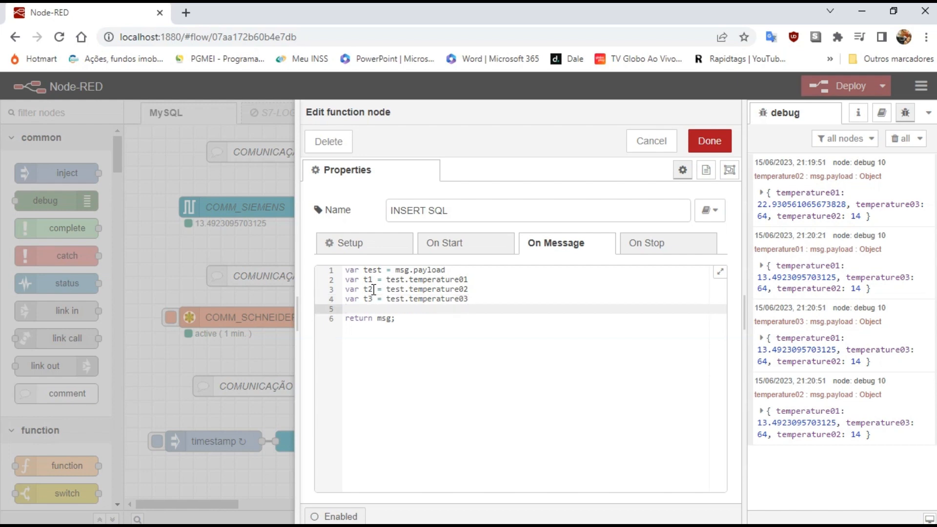
Set msg.payload = [t1,t2,t3] and begin a msg.topic = line.
{"action": "type", "text": "msg"}
{"action": "type", "text": ".payl"}
{"action": "type", "text": "oad"}
{"action": "type", "text": " = "}
{"action": "type", "text": "["}
{"action": "type", "text": "t1,"}
{"action": "type", "text": "t2"}
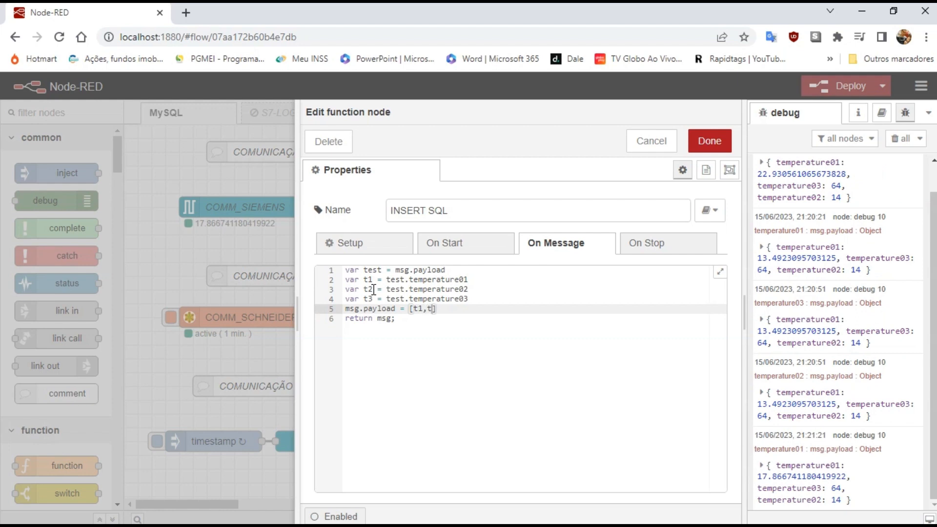
{"action": "type", "text": ",t3"}
{"action": "key", "text": "End"}
{"action": "key", "text": "Return"}
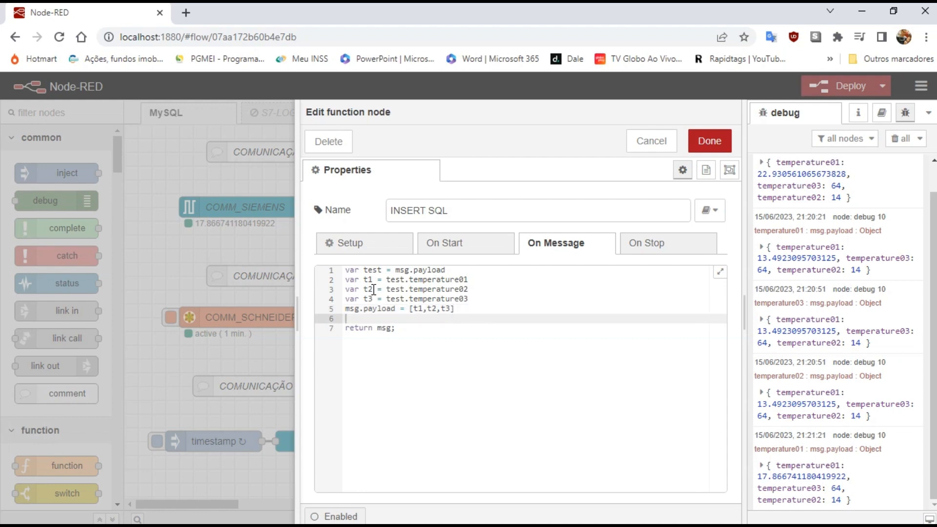
{"action": "type", "text": "msg.topic"}
{"action": "type", "text": "="}
Set msg.topic to 'INSERT INTO NR01(temperature01, temperature02, temperature03) VALUES(?,?,?)' ending with a semicolon.
{"action": "type", "text": "'"}
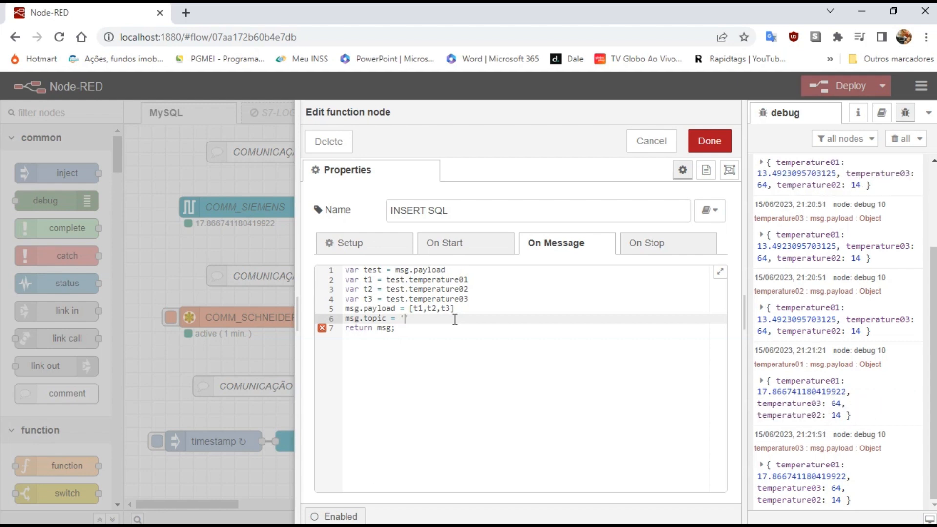
{"action": "type", "text": "INSER"}
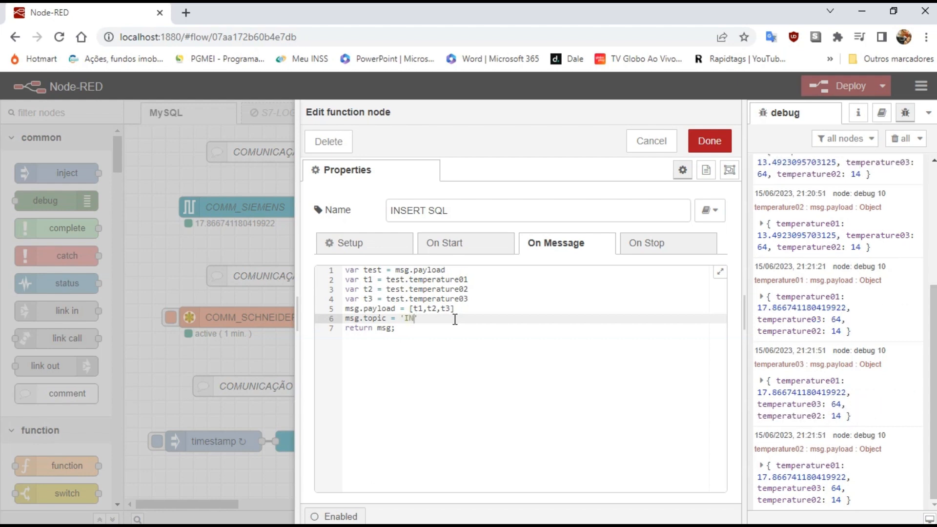
{"action": "type", "text": "T"}
{"action": "type", "text": " INTO"}
{"action": "type", "text": " N"}
{"action": "type", "text": "R01"}
{"action": "type", "text": "("}
{"action": "type", "text": ")"}
{"action": "type", "text": "temperatu"}
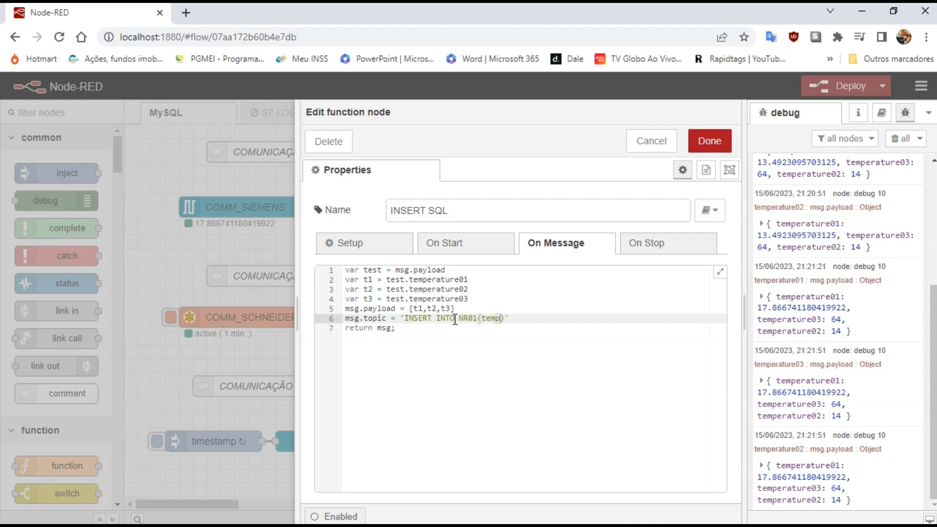
{"action": "type", "text": "re01, temperature02"}
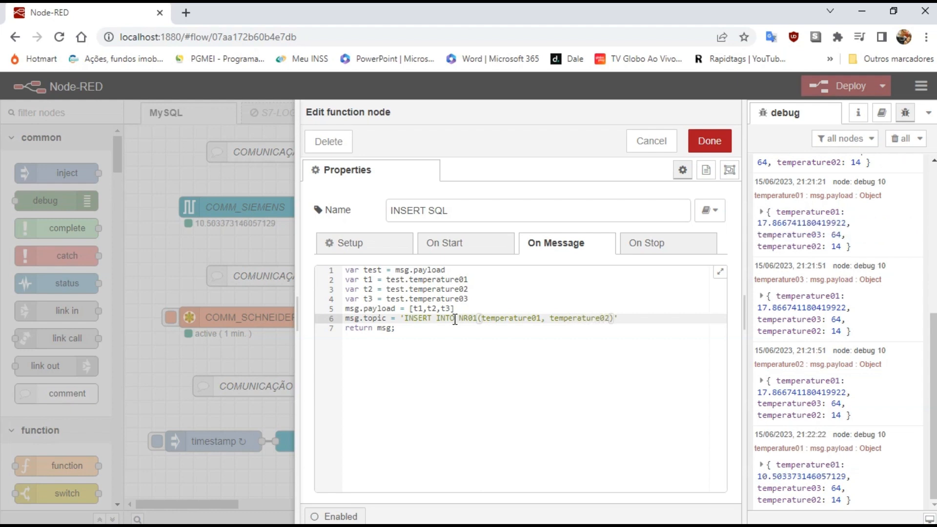
{"action": "type", "text": ", temperature03"}
{"action": "key", "text": "Right"}
{"action": "type", "text": "VALUES"}
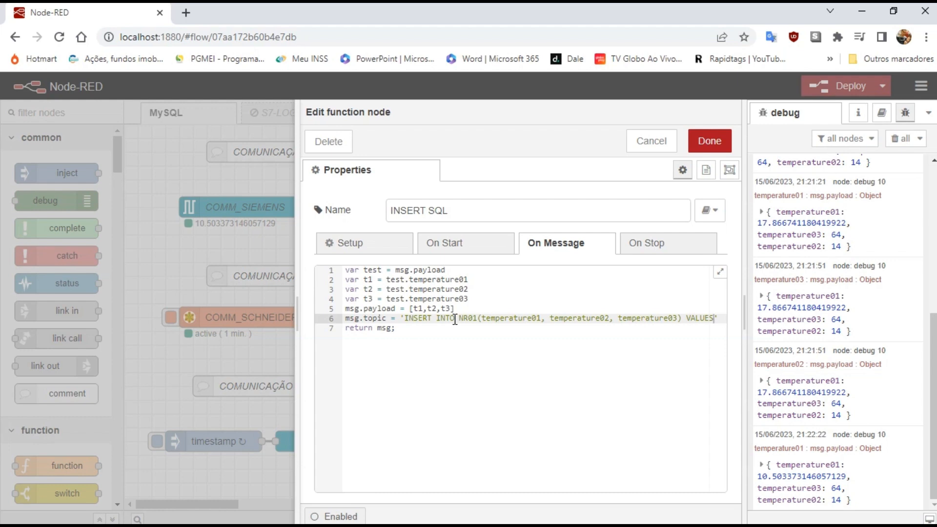
{"action": "type", "text": "()"}
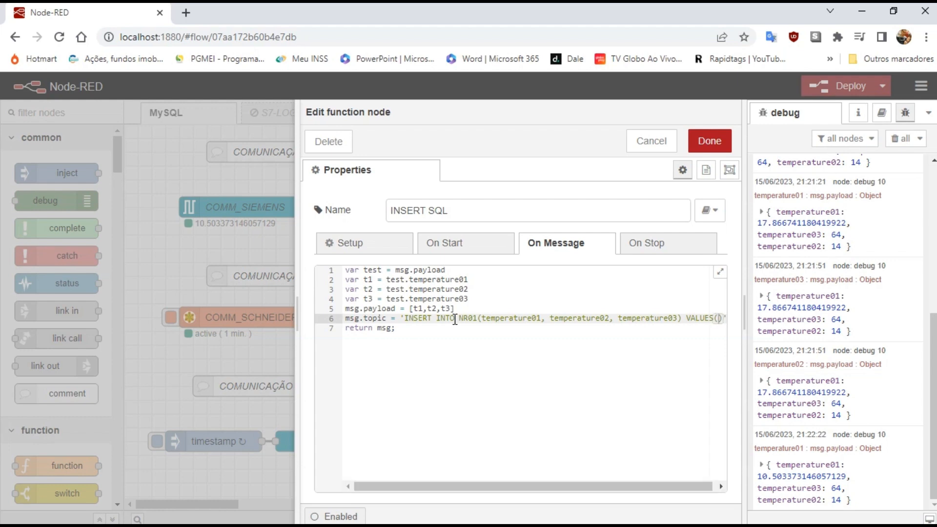
{"action": "type", "text": "?,"}
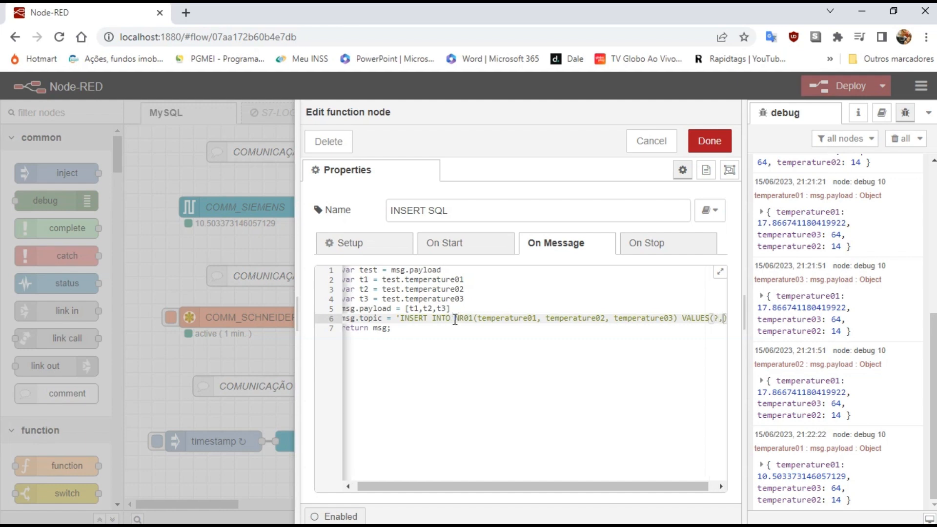
{"action": "type", "text": "?,"}
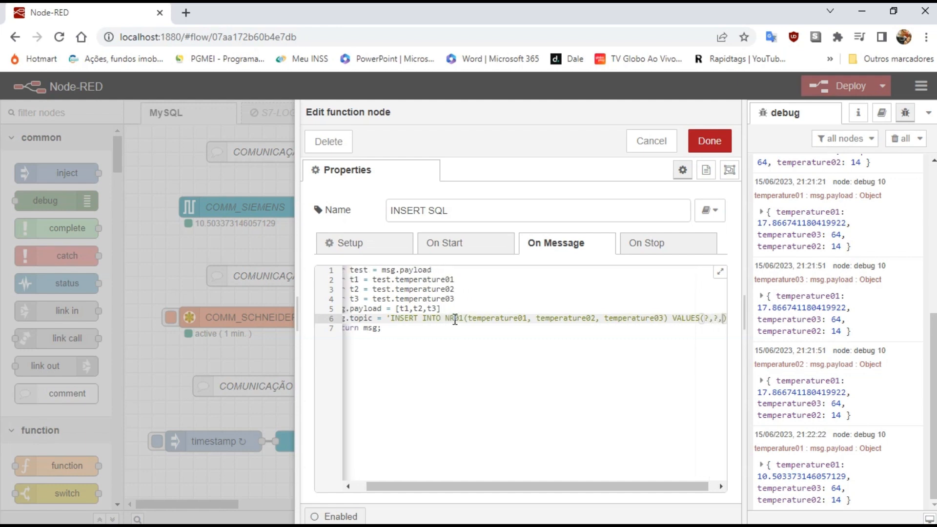
{"action": "type", "text": "?"}
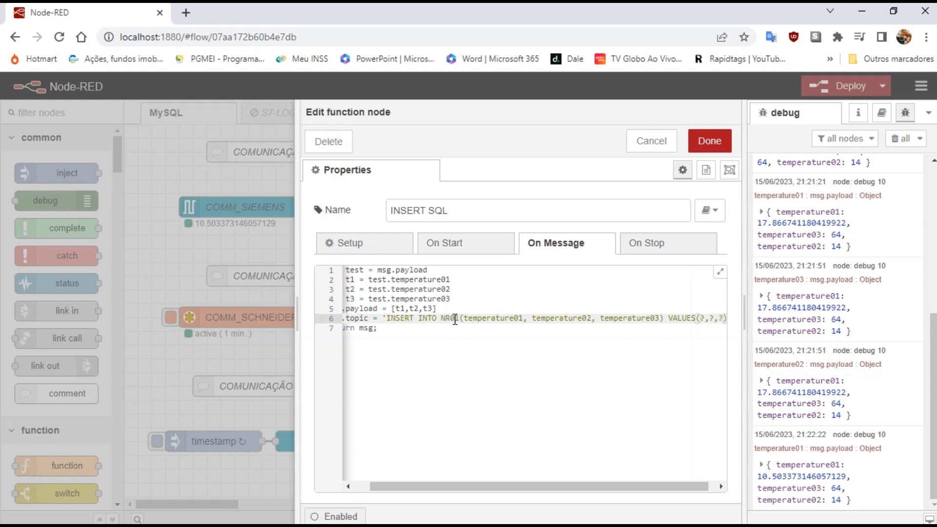
{"action": "type", "text": ")"}
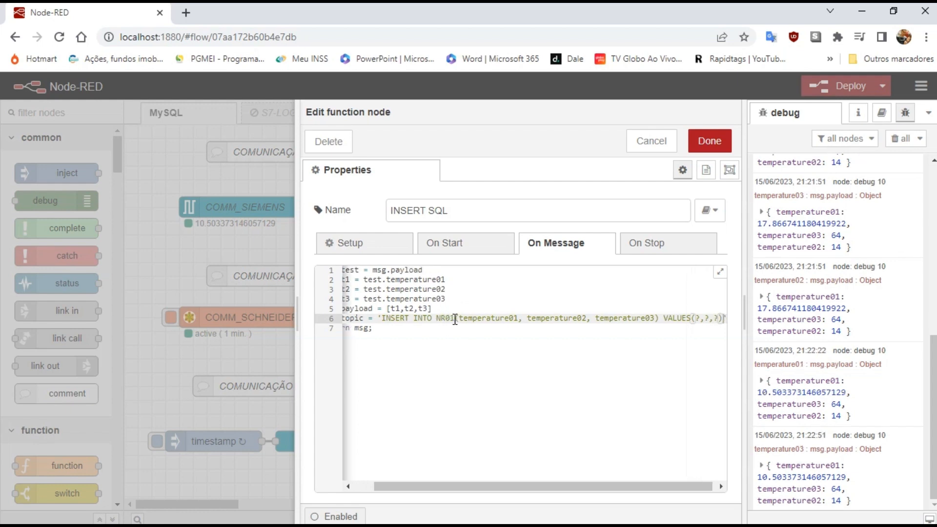
{"action": "type", "text": ";"}
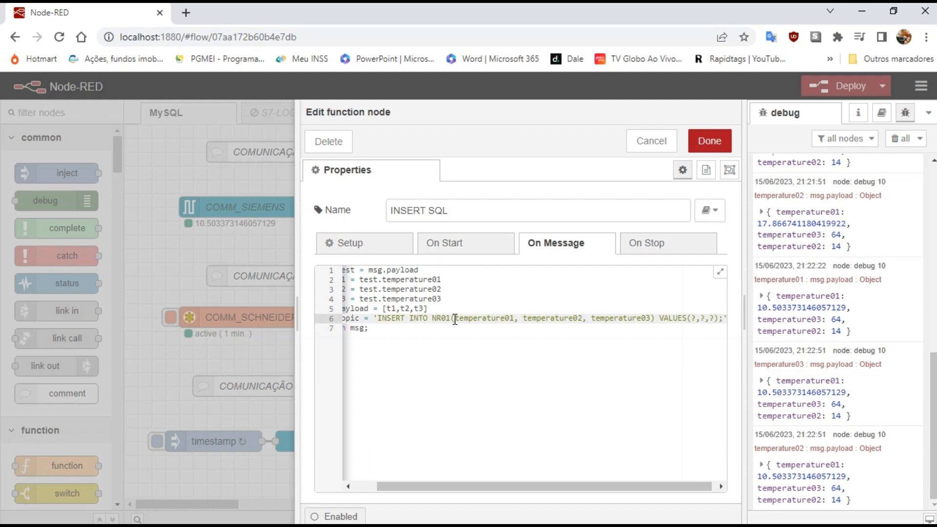
{"action": "key", "text": "Right"}
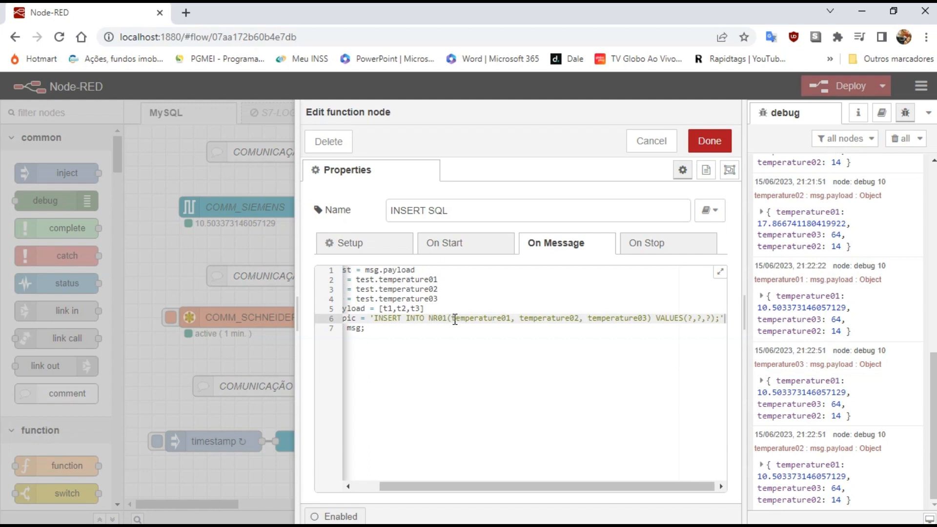
{"action": "type", "text": ";"}
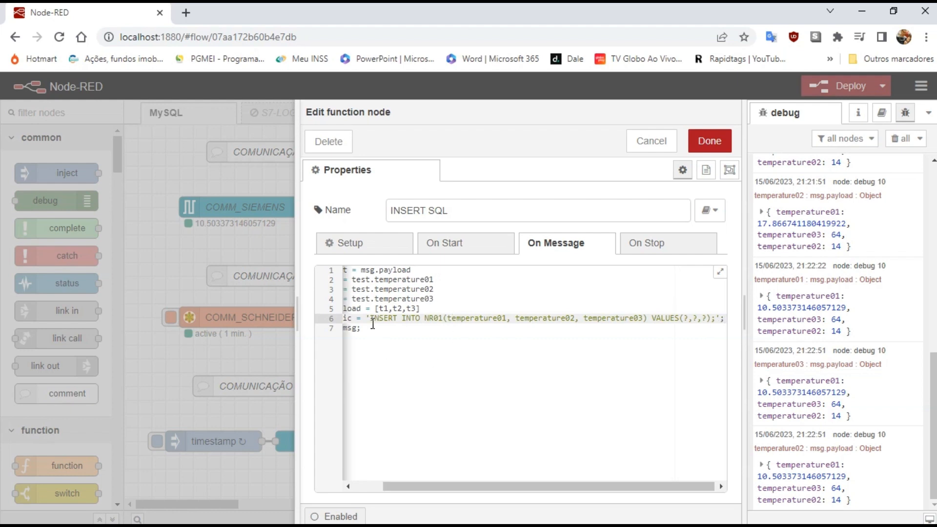
{"action": "left_click", "coordinate": [359, 487]}
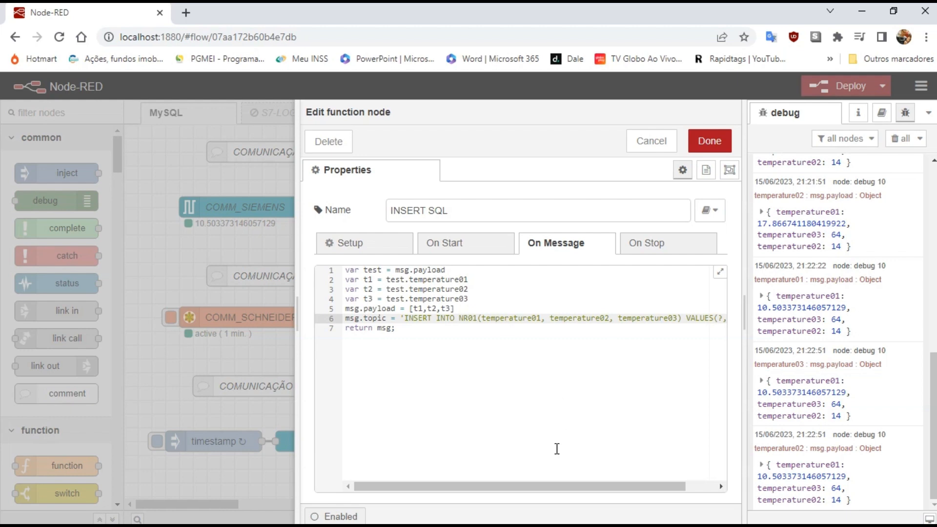
{"action": "left_click_drag", "start_coordinate": [572, 487], "coordinate": [705, 486]}
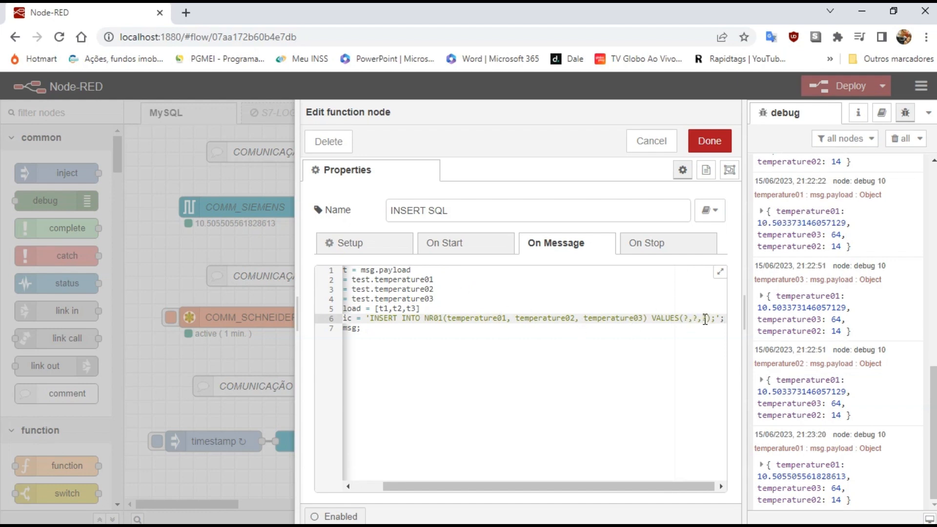
{"action": "left_click_drag", "start_coordinate": [586, 488], "coordinate": [521, 487]}
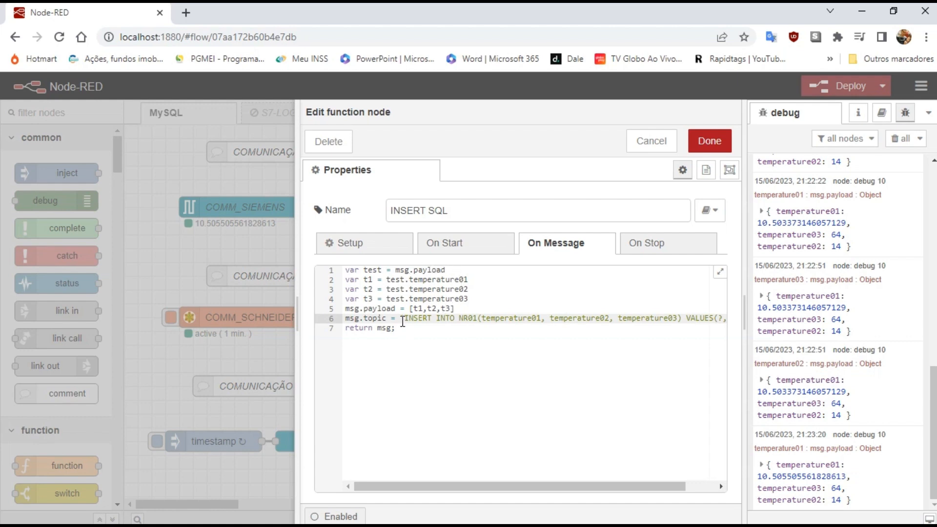
Save the INSERT SQL function, clear debug, and deploy past the unconfigured-node warning.
{"action": "left_click", "coordinate": [710, 142]}
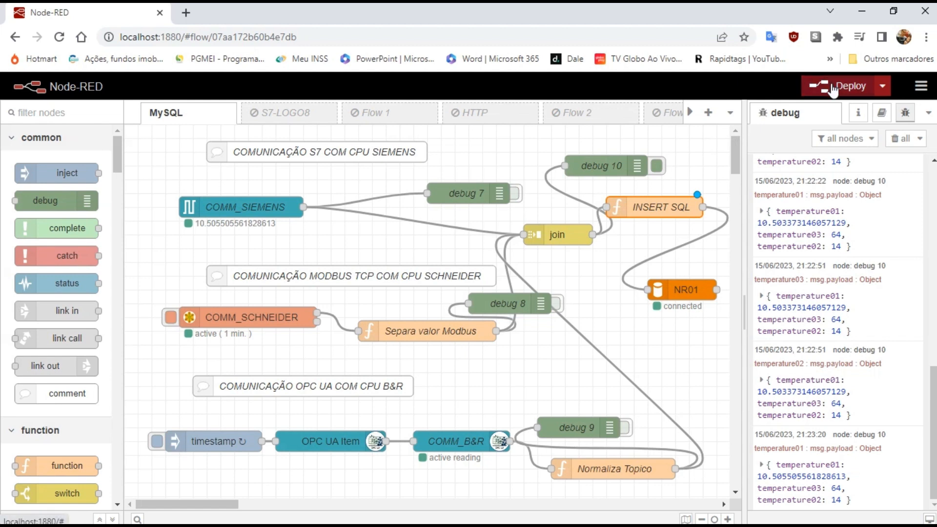
{"action": "left_click", "coordinate": [898, 138]}
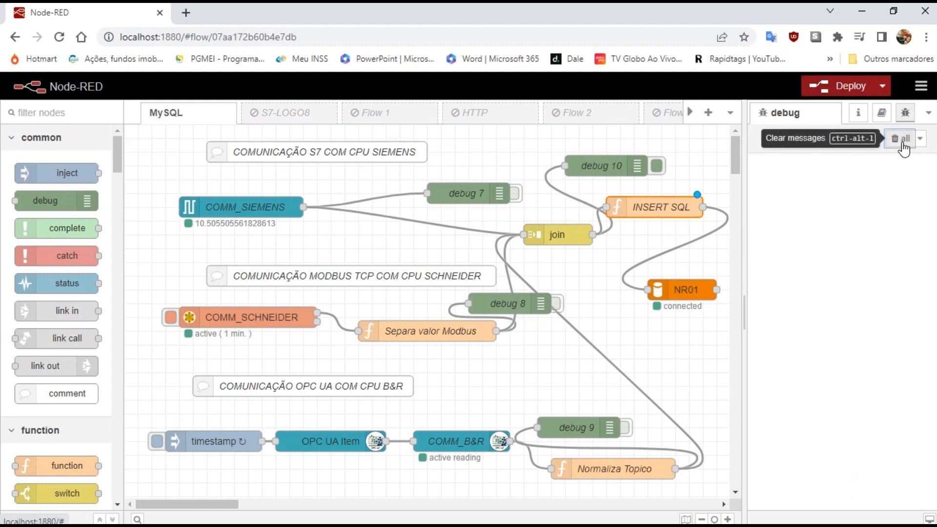
{"action": "left_click", "coordinate": [851, 96]}
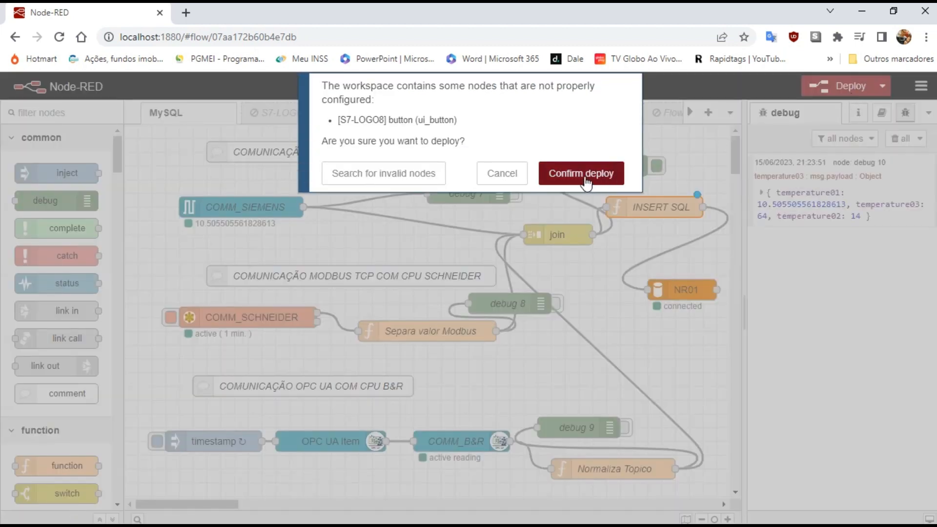
{"action": "left_click", "coordinate": [580, 173]}
Clear debug, expand the new message's temperatures (≈20.04, 14, 64), and switch to MySQL Workbench.
{"action": "left_click", "coordinate": [895, 140]}
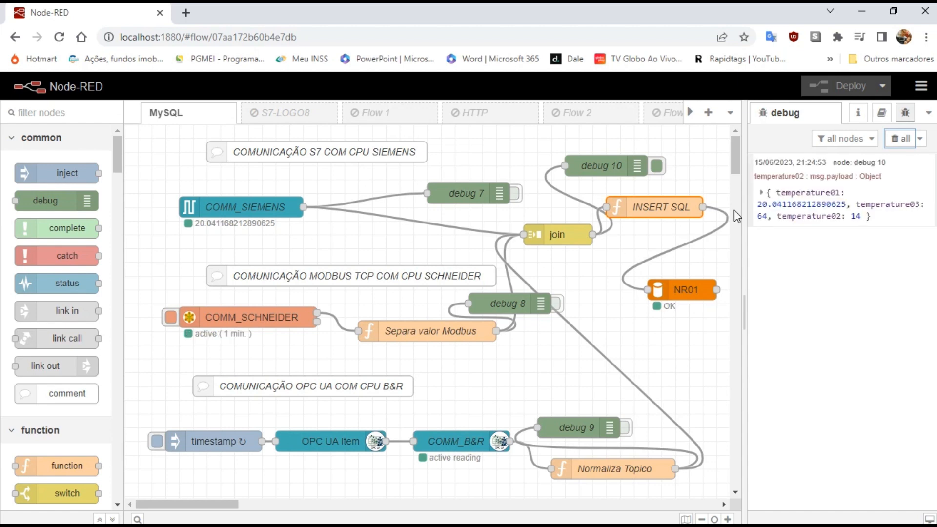
{"action": "left_click", "coordinate": [761, 194]}
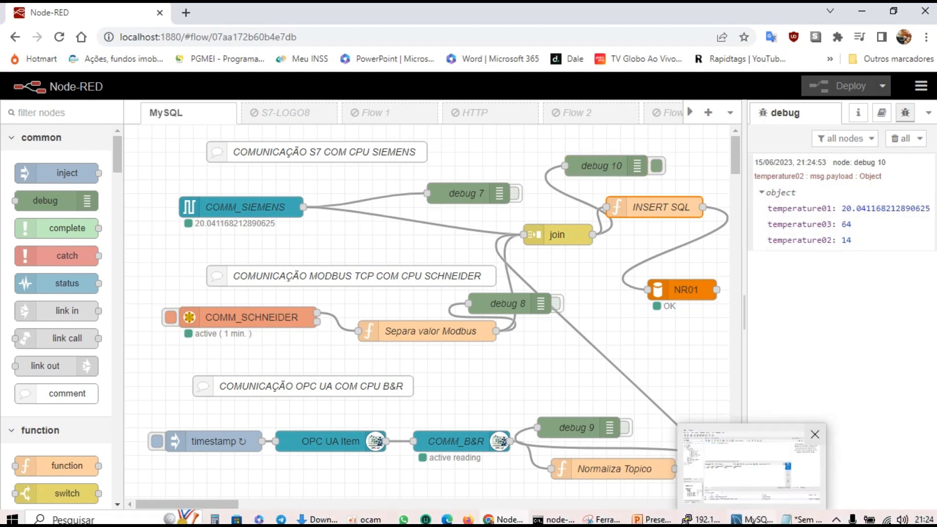
{"action": "left_click", "coordinate": [752, 520]}
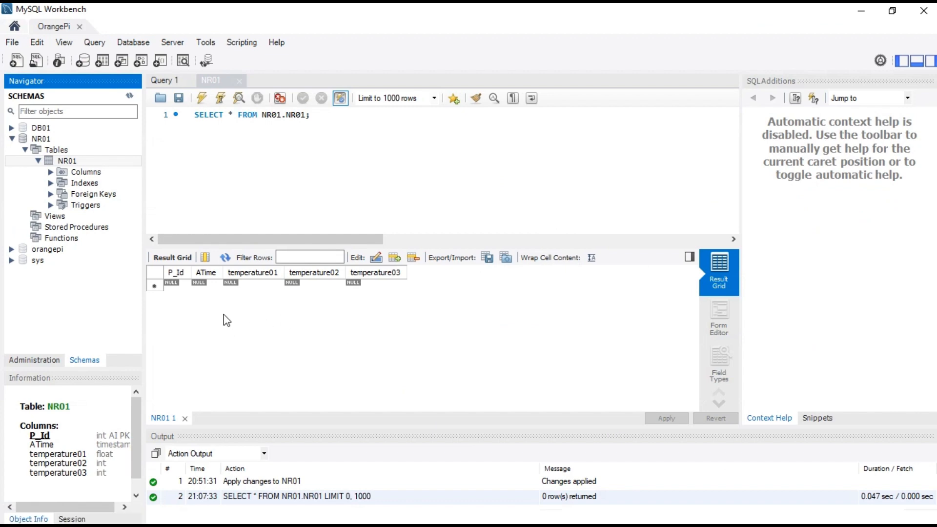
Refresh the NR01 query results and widen the ATime column to show full timestamps.
{"action": "left_click", "coordinate": [225, 261]}
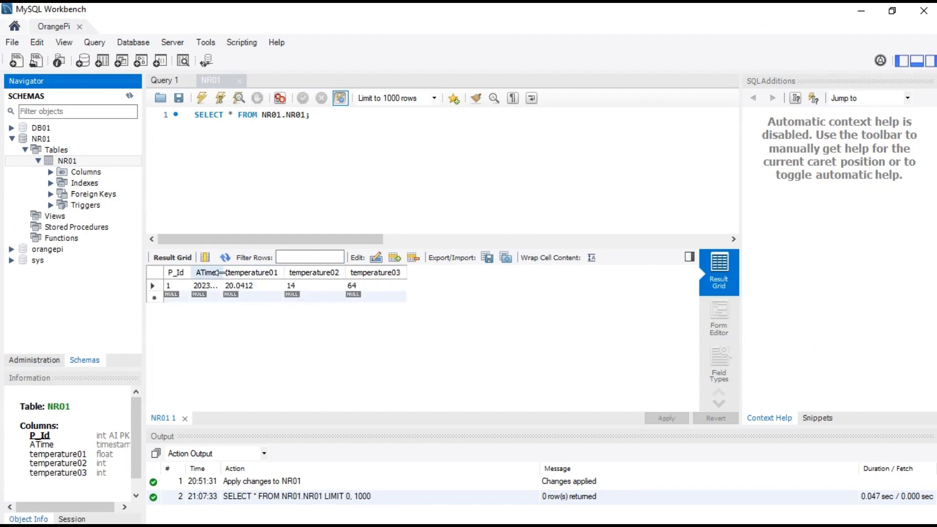
{"action": "left_click_drag", "start_coordinate": [223, 272], "coordinate": [276, 270]}
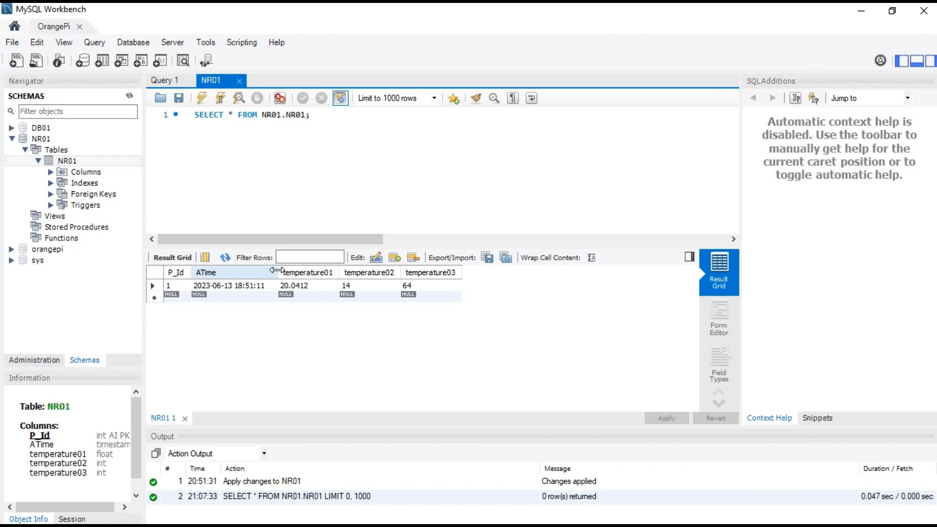
{"action": "double_click", "coordinate": [176, 285]}
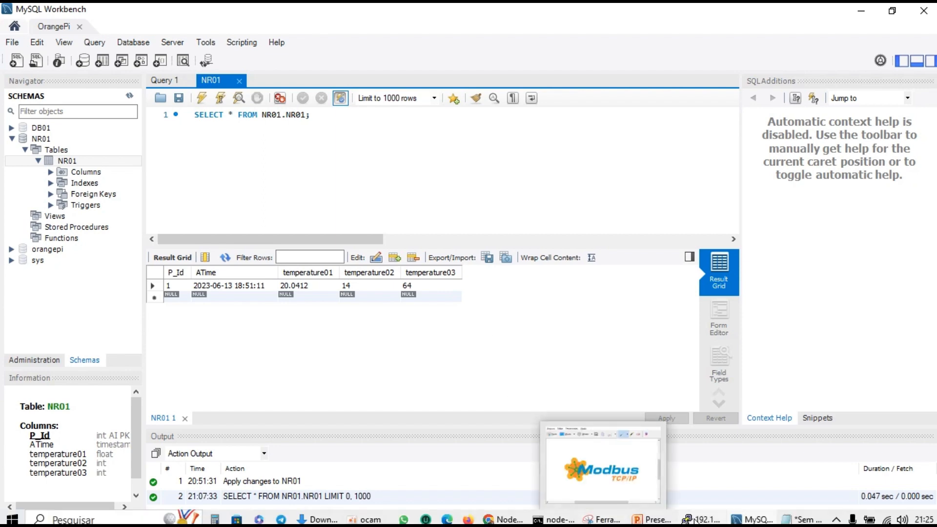
Check the newest joined readings in debug 10, then reload NR01 with Workbench snapped left beside Node-RED.
{"action": "left_click", "coordinate": [505, 520]}
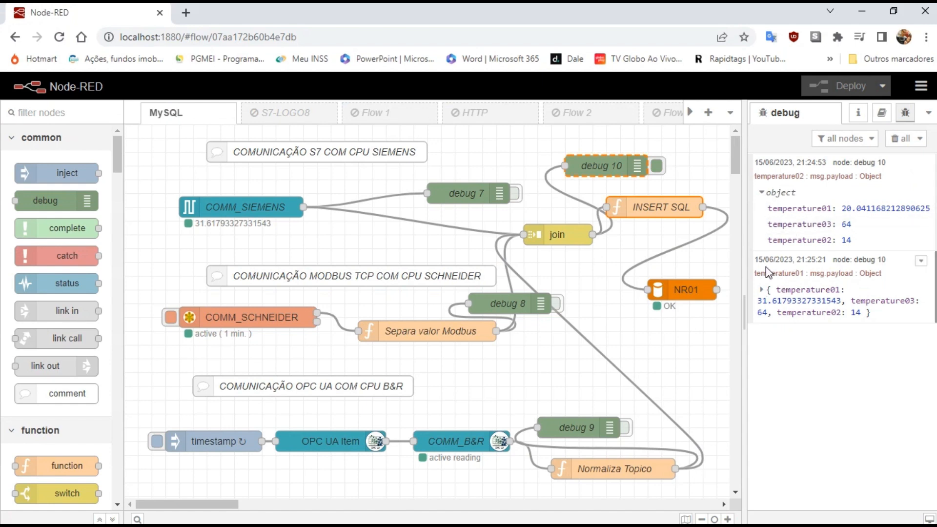
{"action": "left_click", "coordinate": [761, 290]}
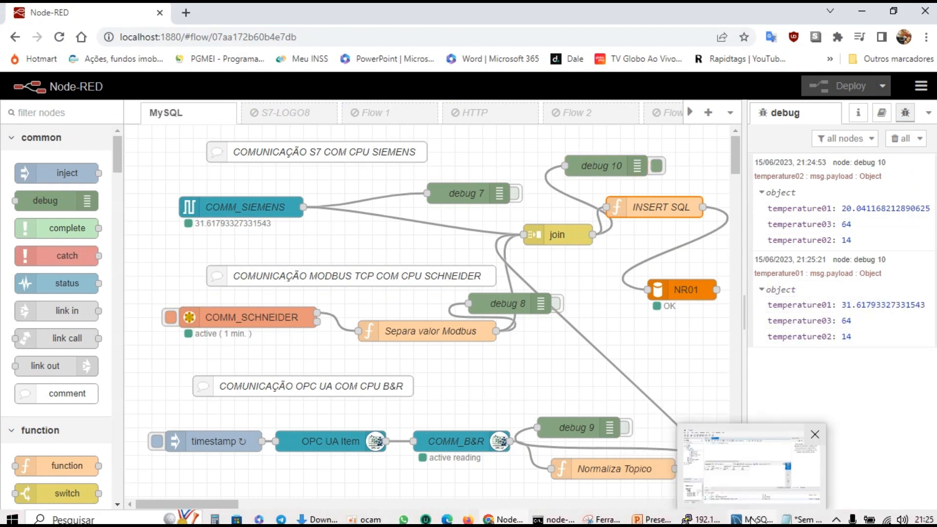
{"action": "left_click", "coordinate": [752, 519]}
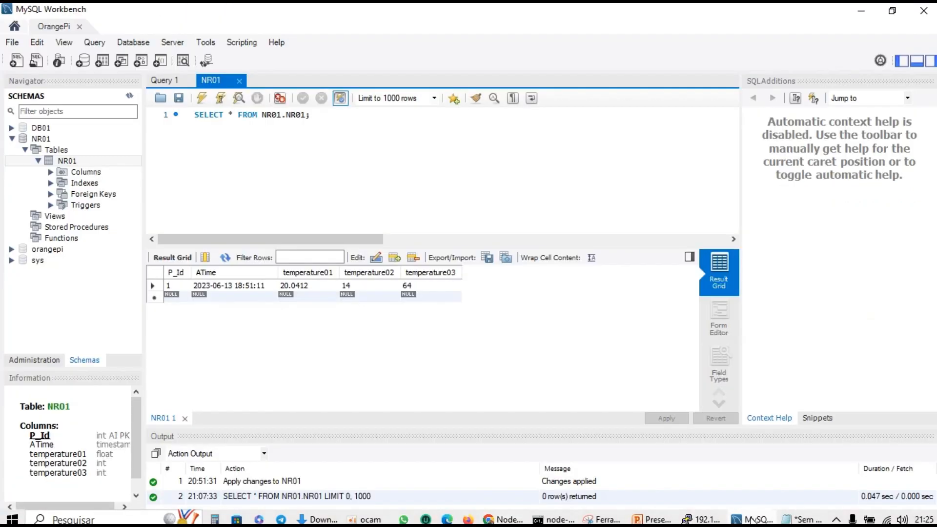
{"action": "left_click", "coordinate": [226, 260]}
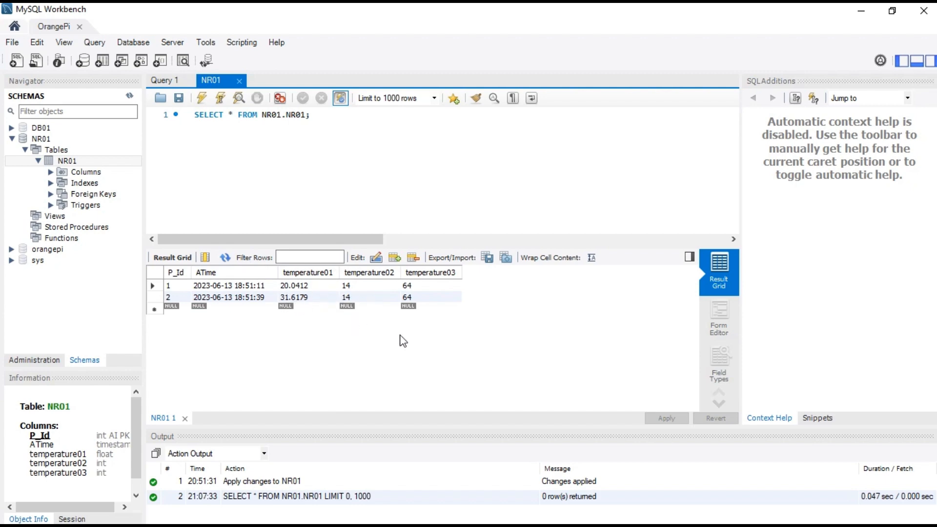
{"action": "key", "text": "super+Left"}
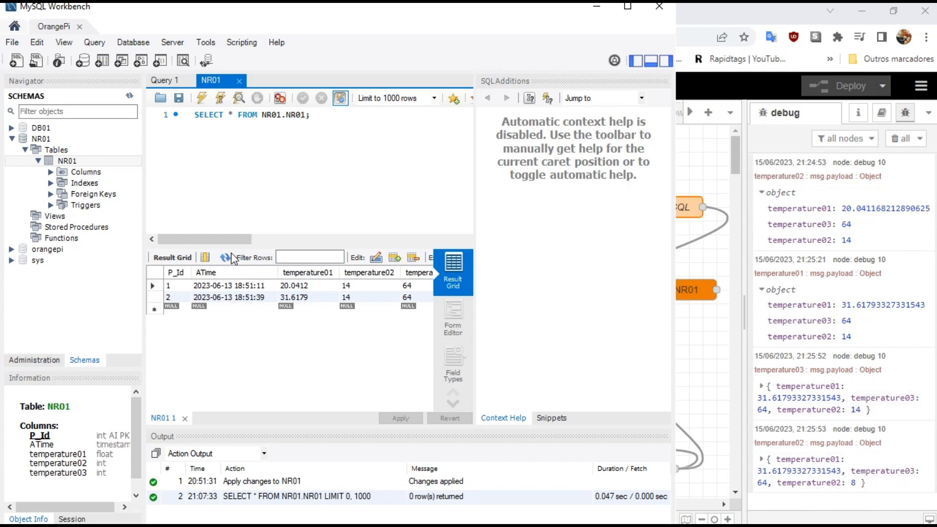
{"action": "left_click", "coordinate": [224, 258]}
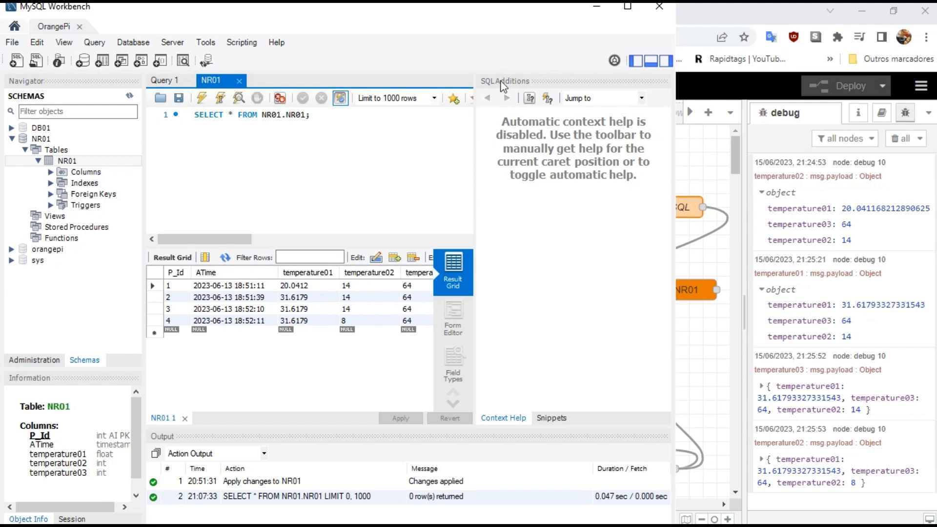
{"action": "left_click", "coordinate": [603, 10]}
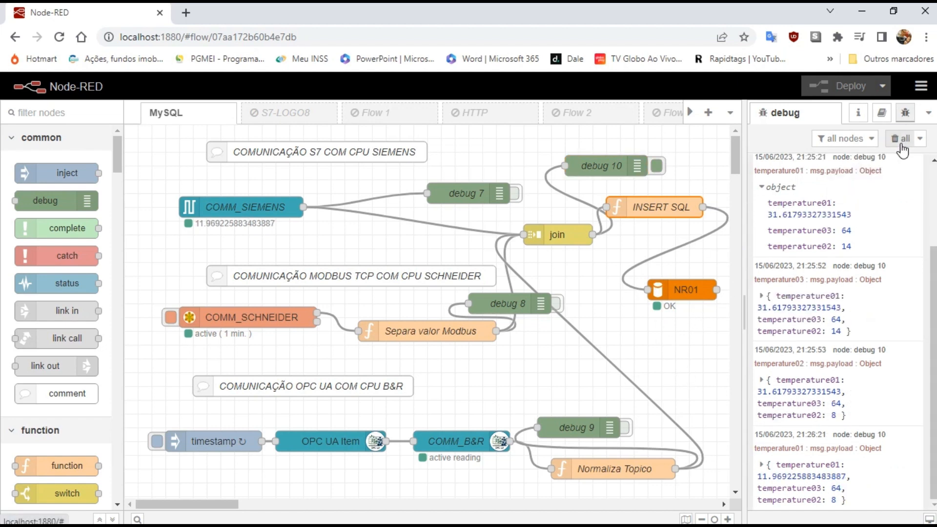
Clear the debug messages and check that node-red-node-mysql 1.0.3 is among the installed palette nodes.
{"action": "left_click", "coordinate": [901, 139]}
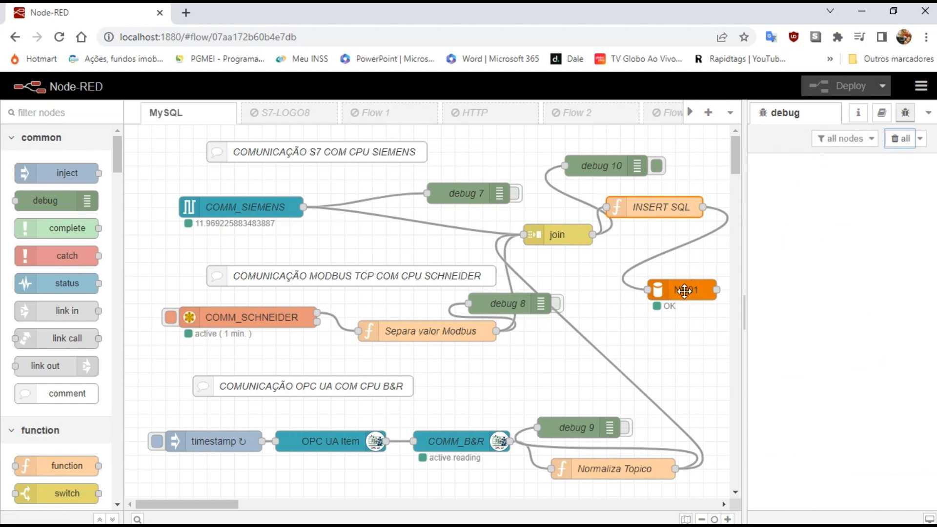
{"action": "left_click", "coordinate": [920, 88]}
{"action": "mouse_move", "coordinate": [828, 303]}
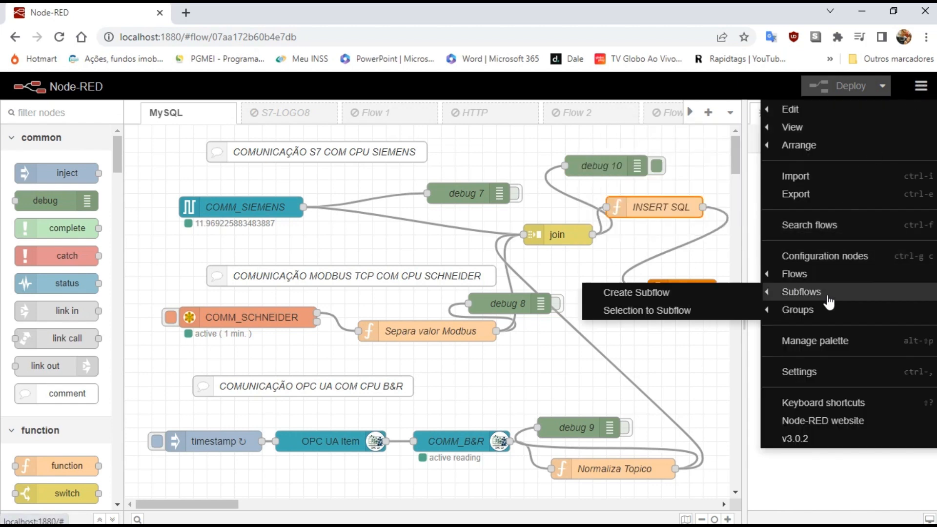
{"action": "left_click", "coordinate": [830, 342]}
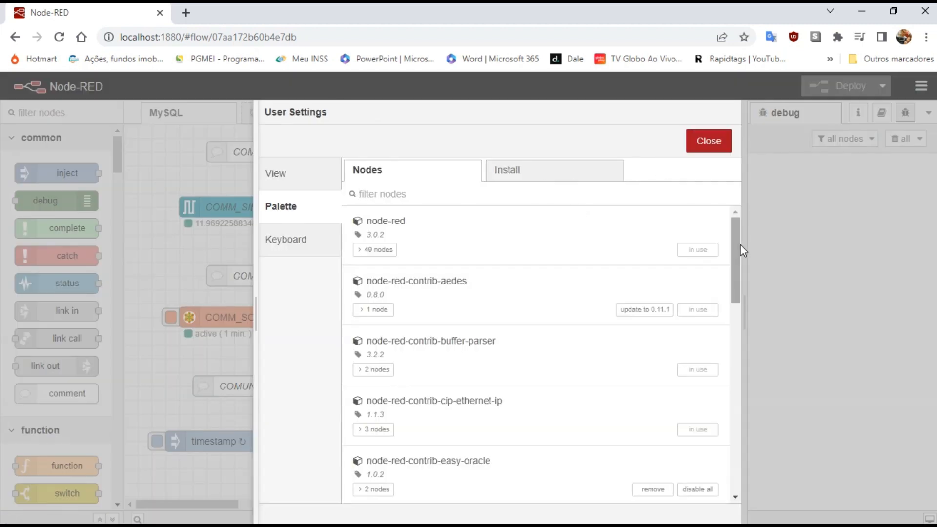
{"action": "left_click_drag", "start_coordinate": [735, 249], "coordinate": [740, 446]}
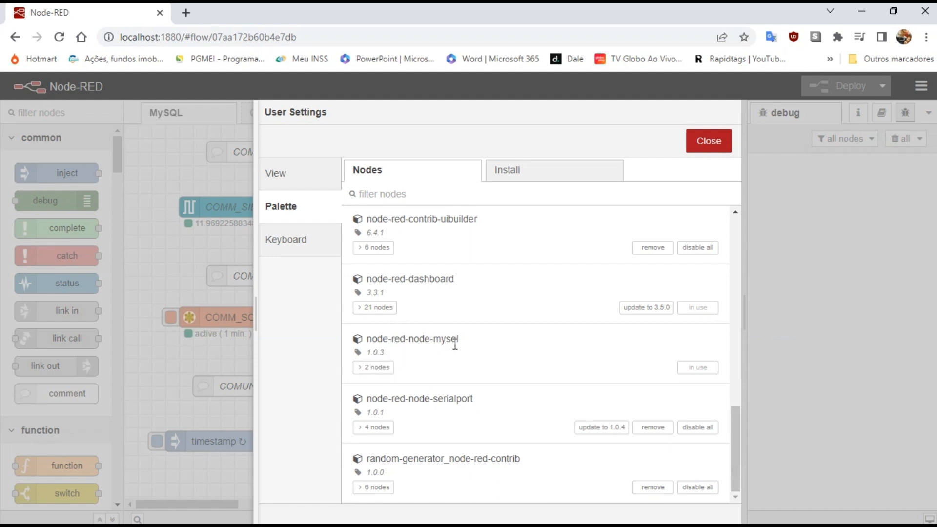
{"action": "left_click", "coordinate": [707, 140]}
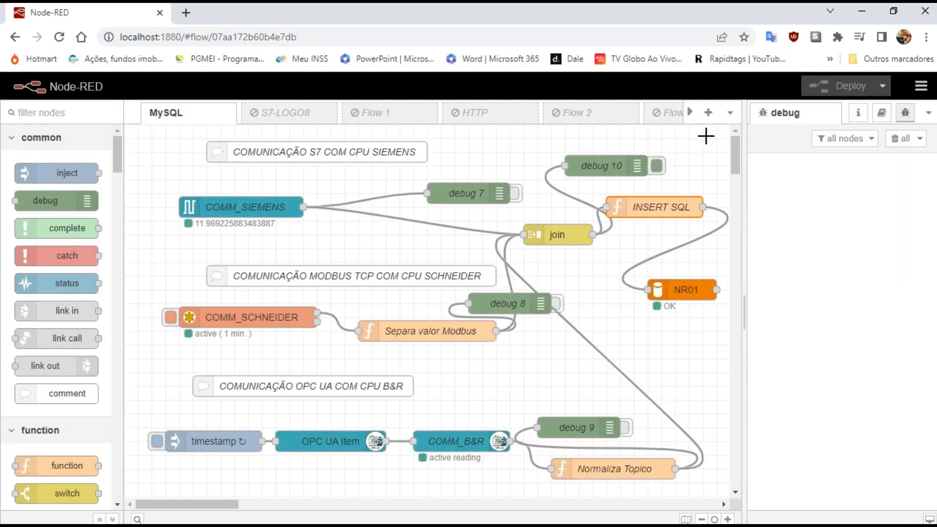